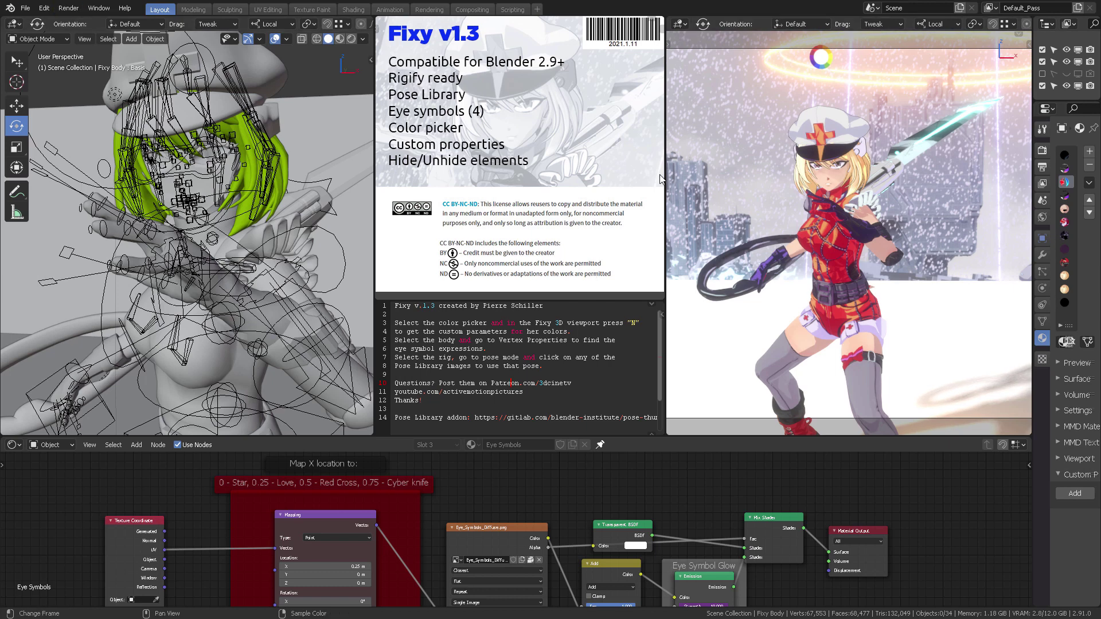
Search the add-on preferences for "rig" to check whether Rigify is enabled, and close the preferences
click(44, 8)
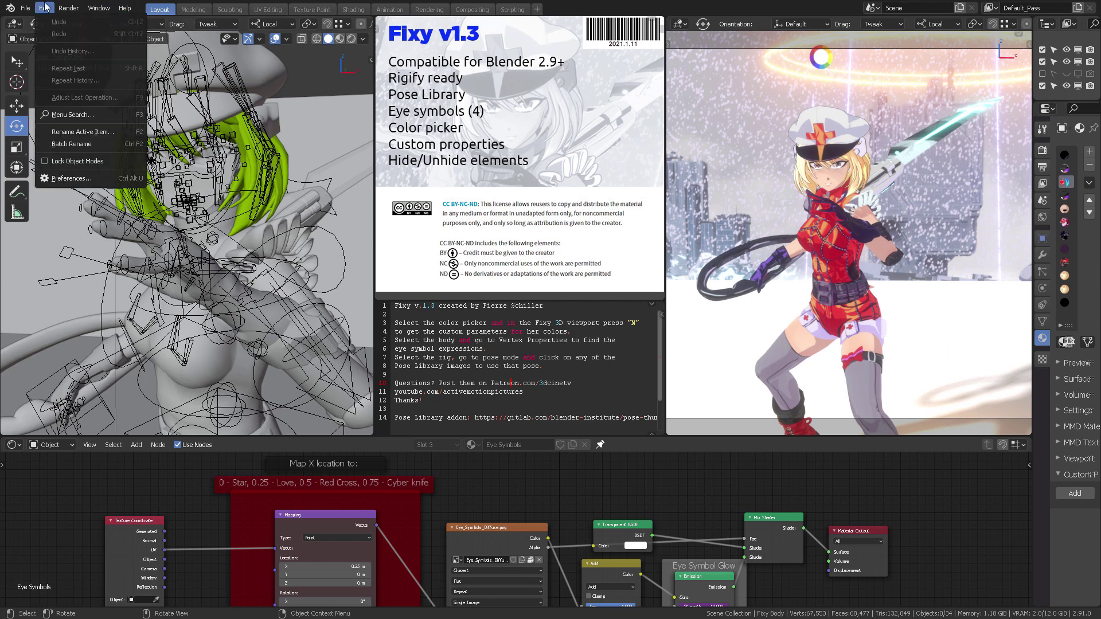
click(69, 178)
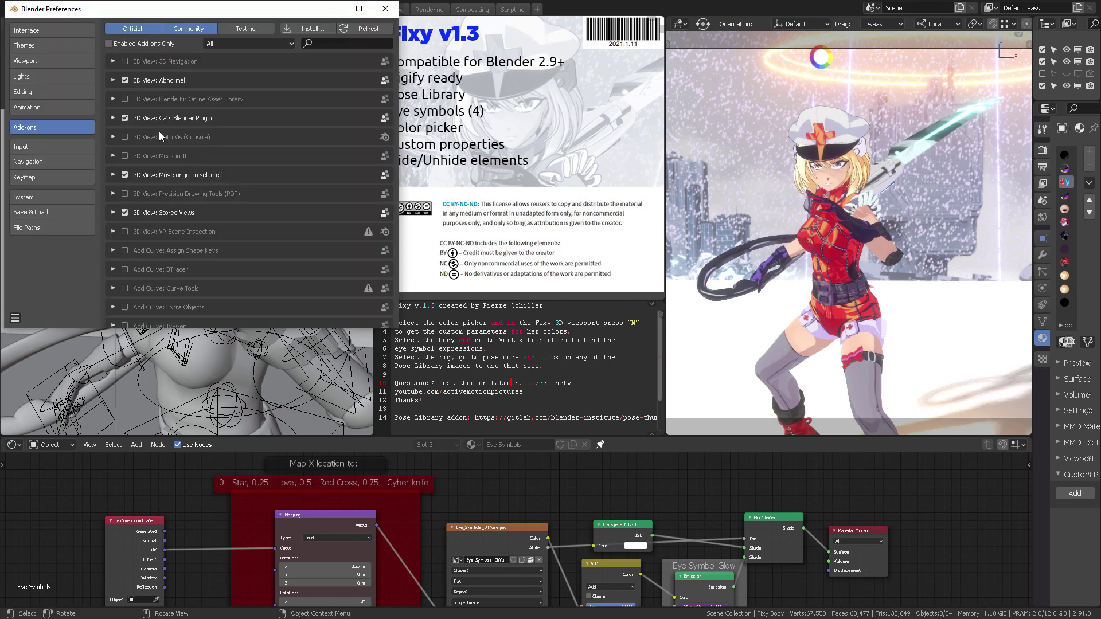
click(322, 43)
text(rig)
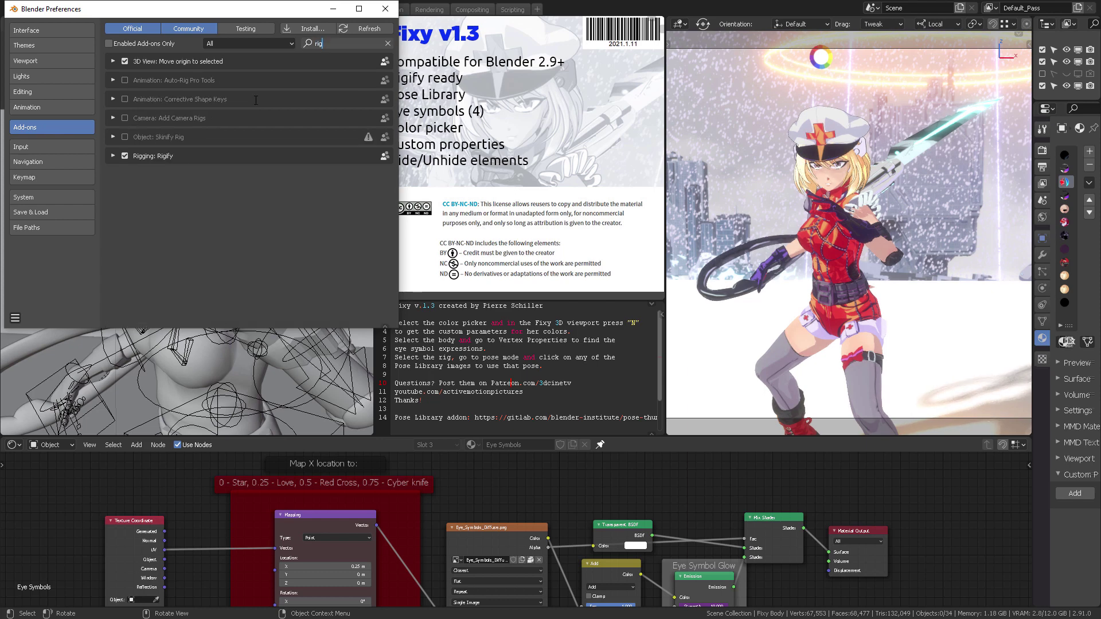
key(Return)
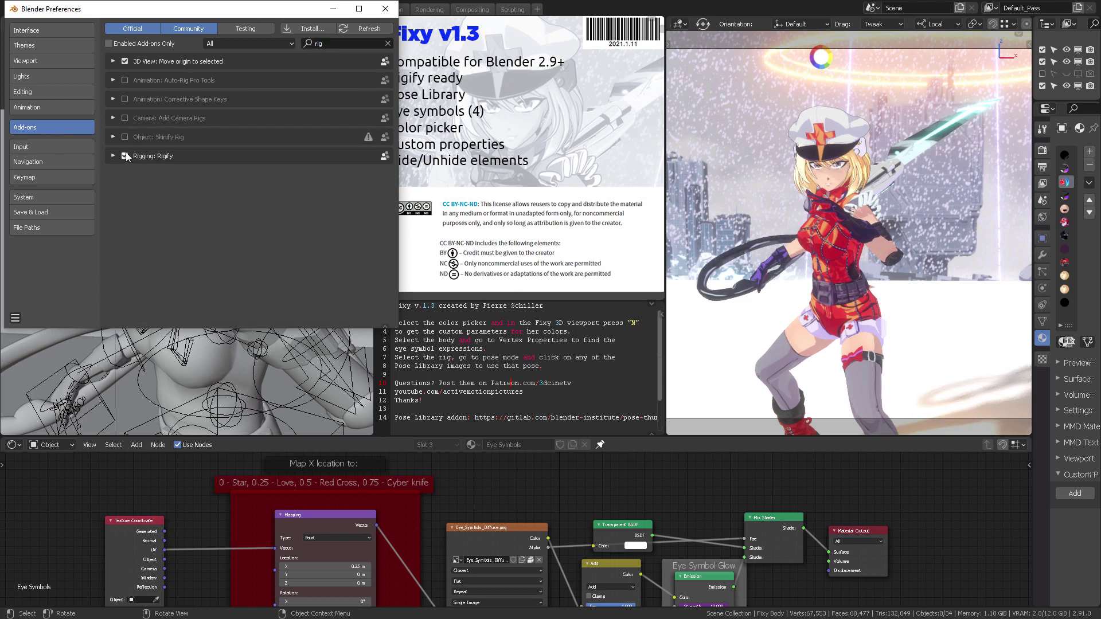
click(384, 11)
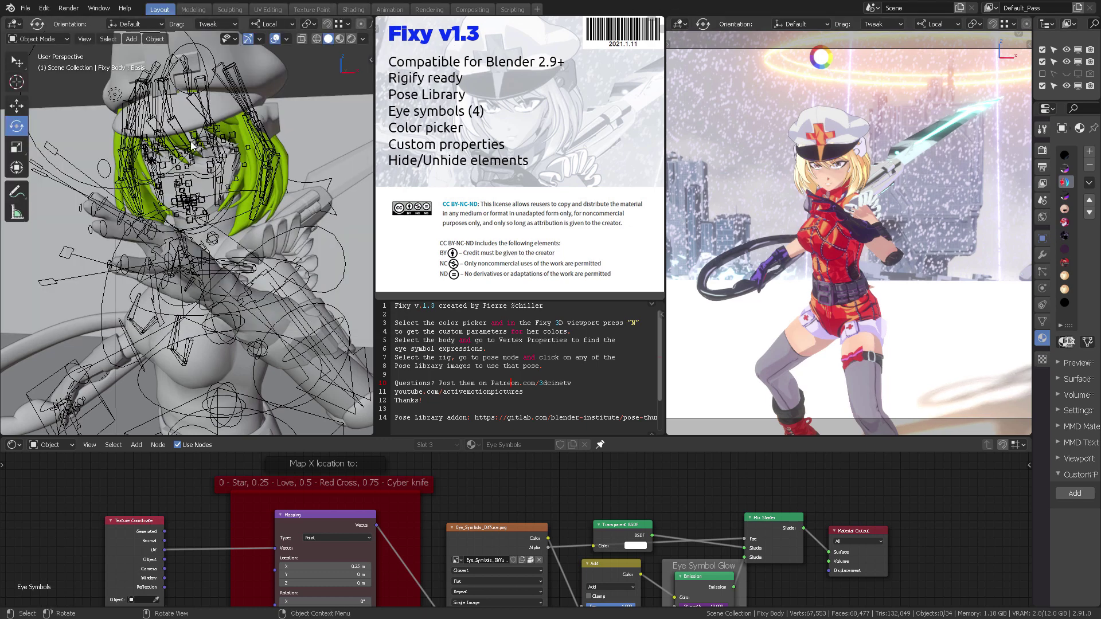
Reveal the header of the viewport previewing the coloured character and set its shading to Material Preview
scroll(1009, 24, down, 3)
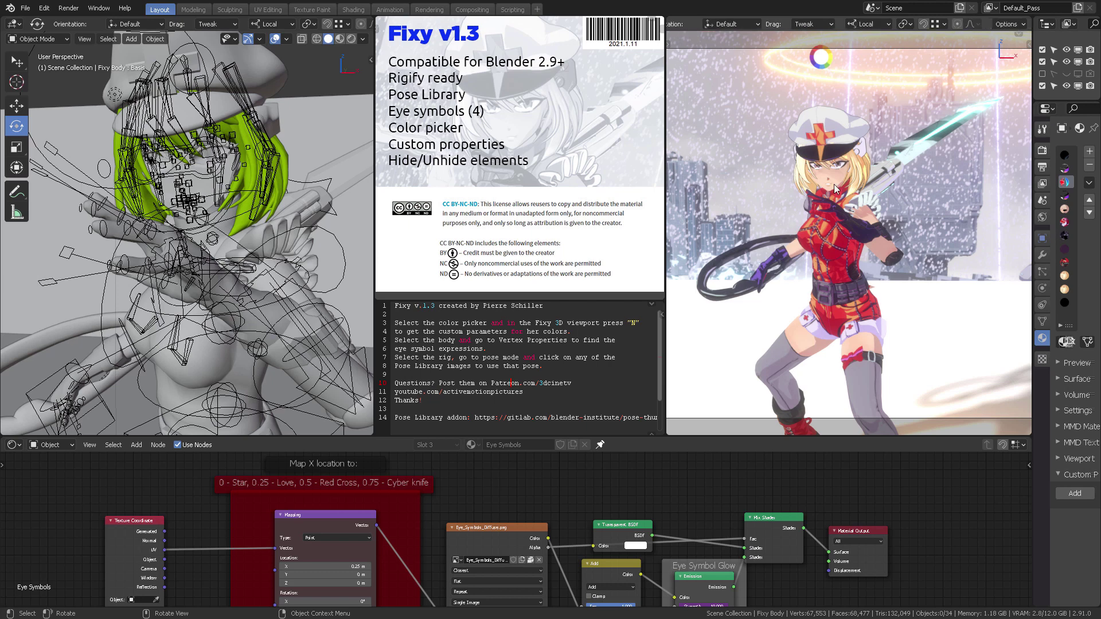
click(1020, 35)
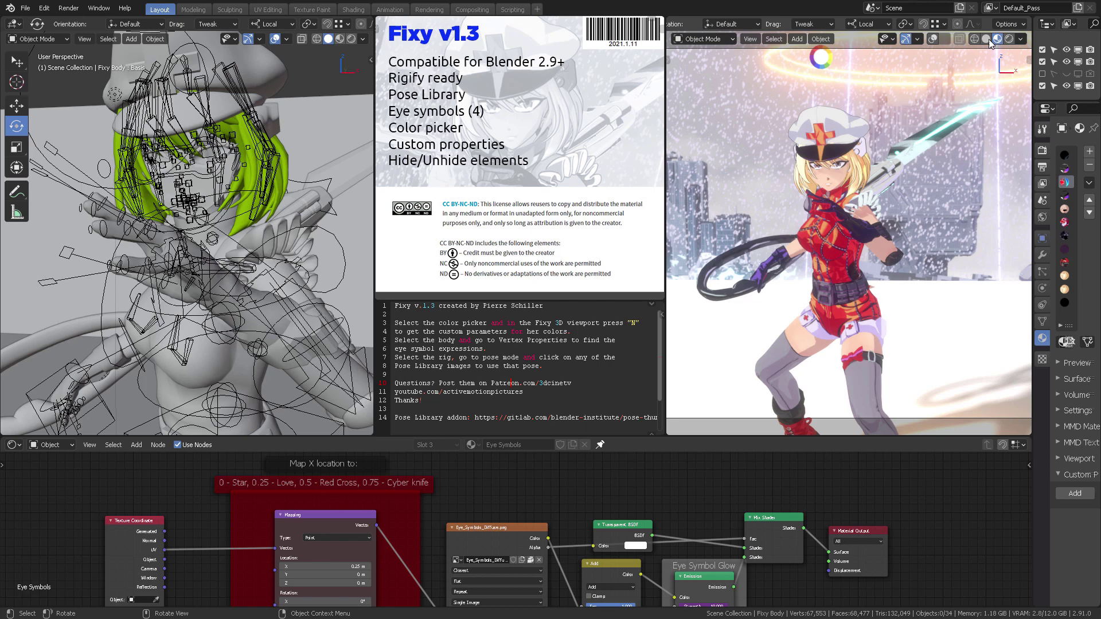
right_click(953, 40)
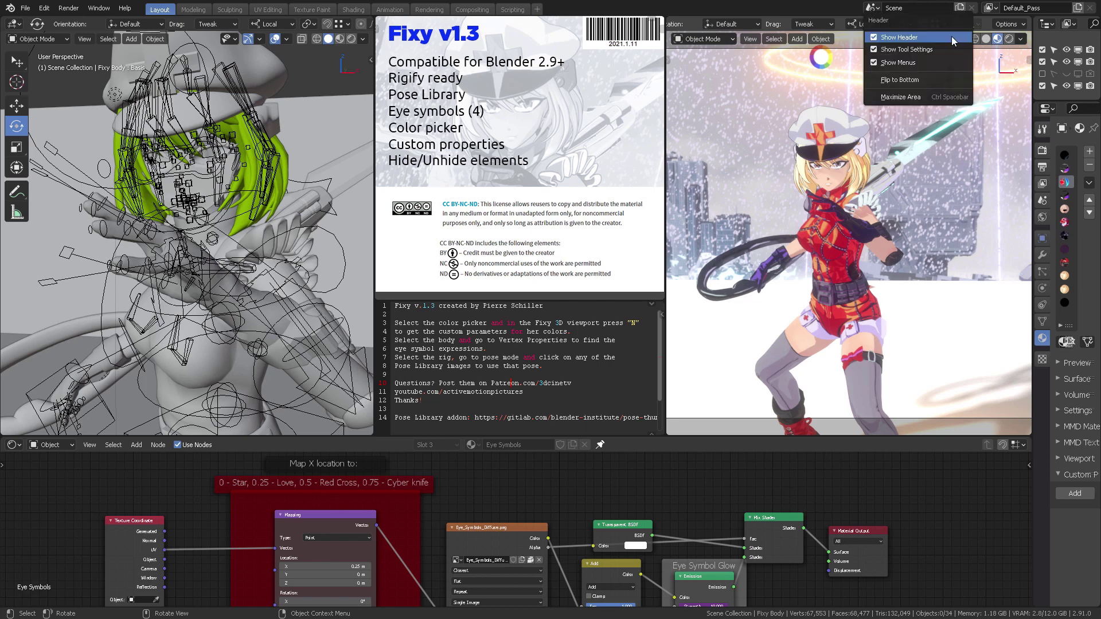
click(918, 38)
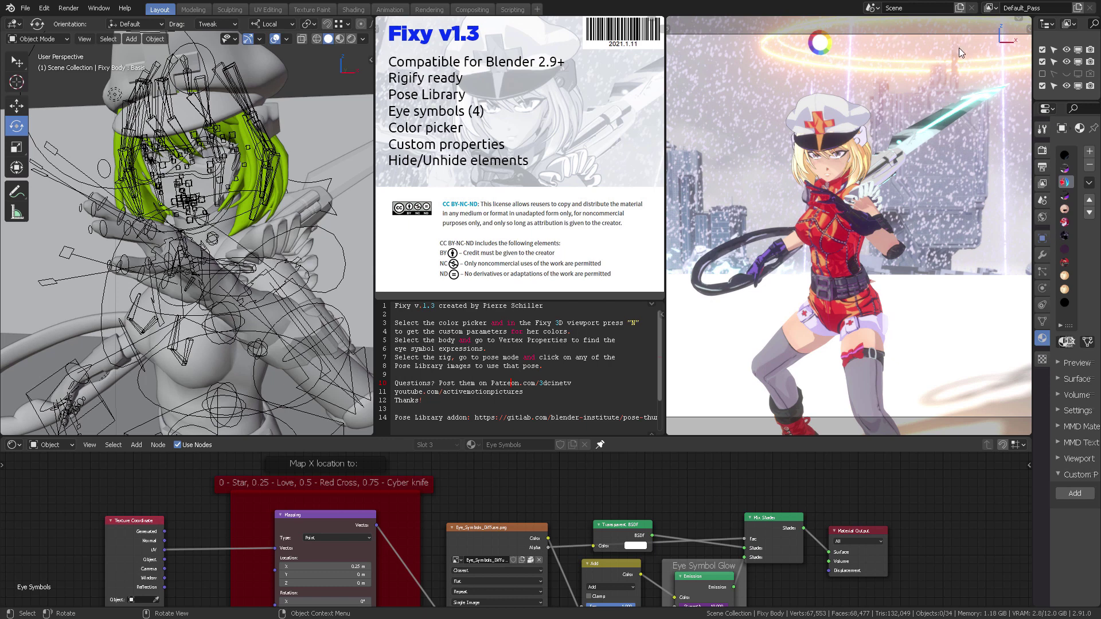
click(1019, 20)
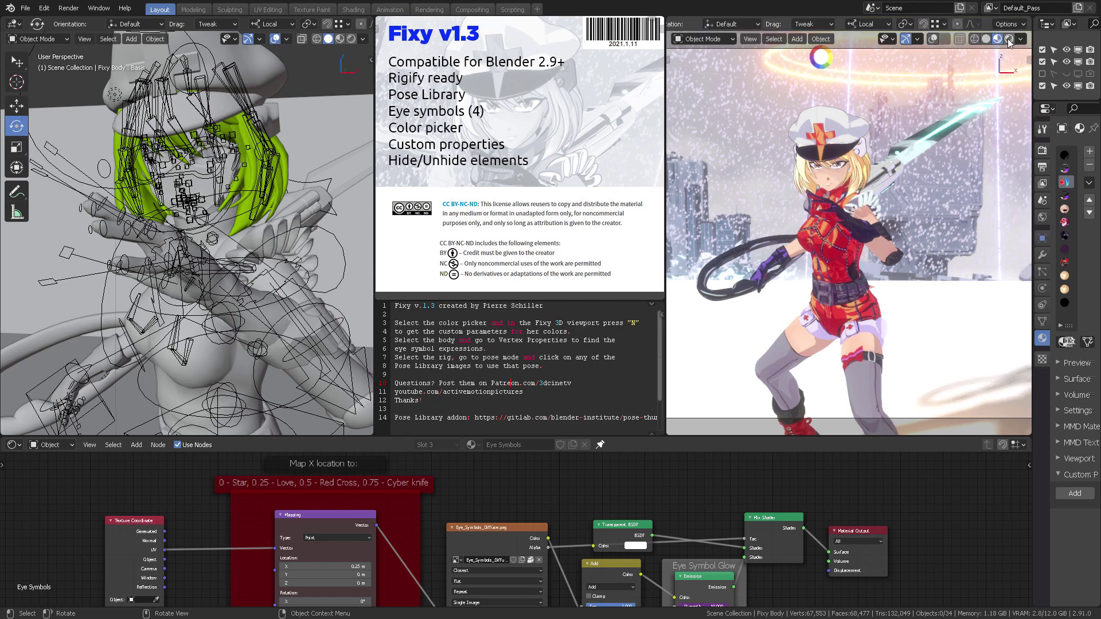
click(1009, 39)
click(999, 38)
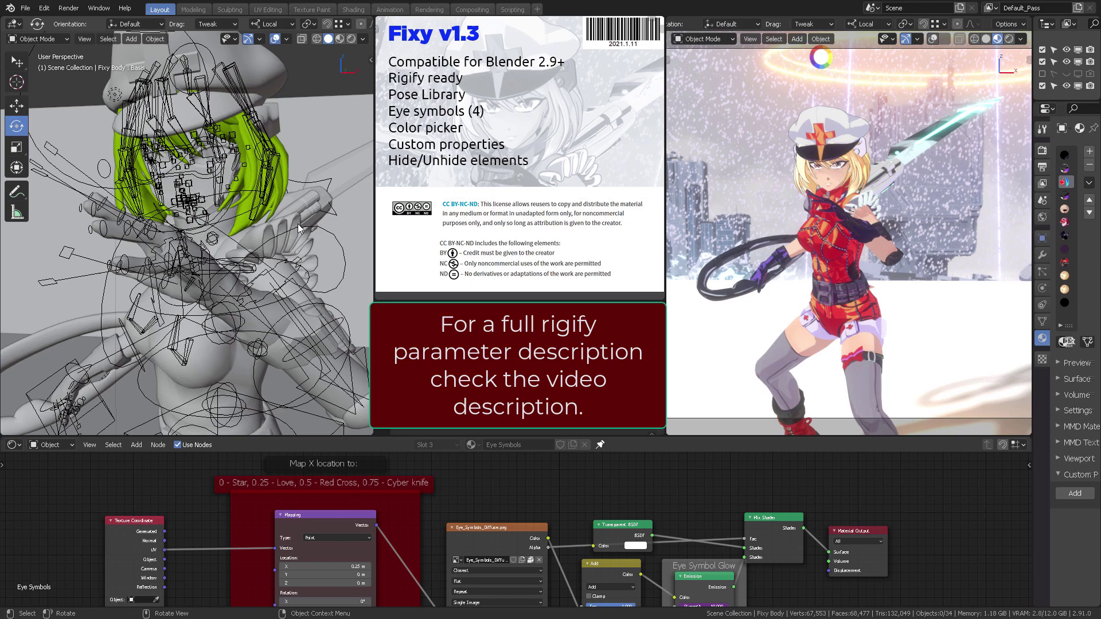
Select the character's armature Rig_Fixy in the solid-shaded viewport
scroll(293, 230, down, 8)
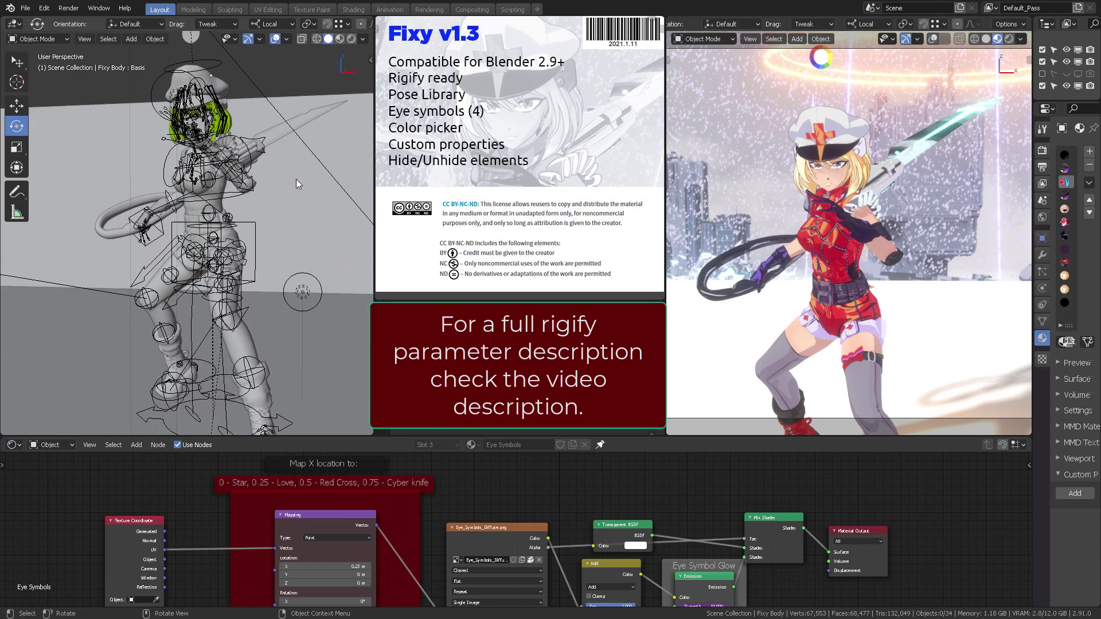
middle_drag(297, 183, 274, 201)
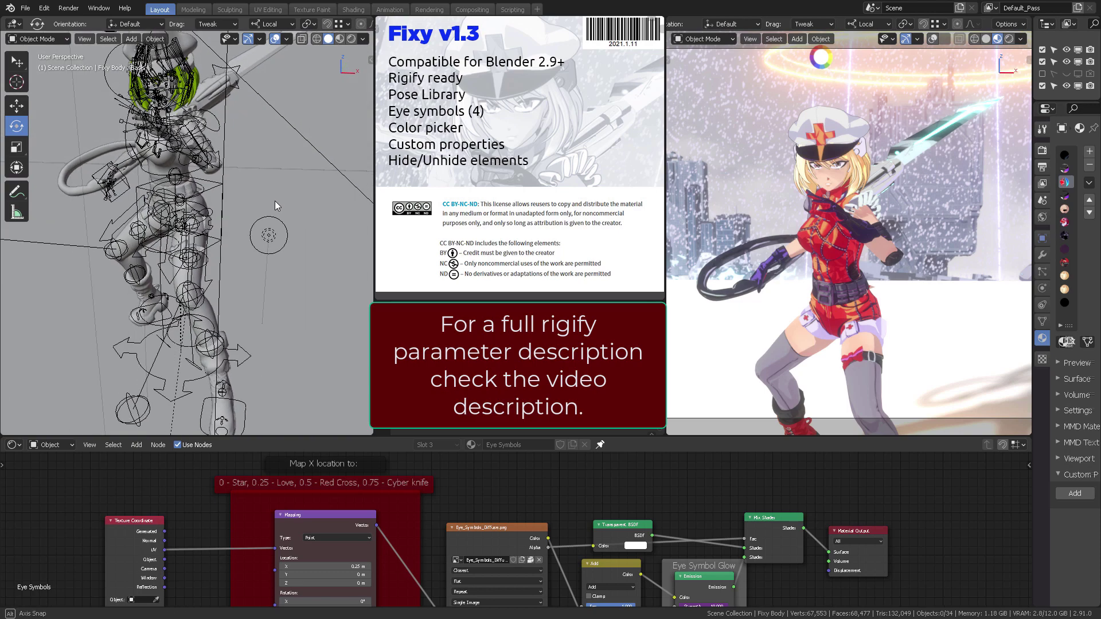
click(240, 355)
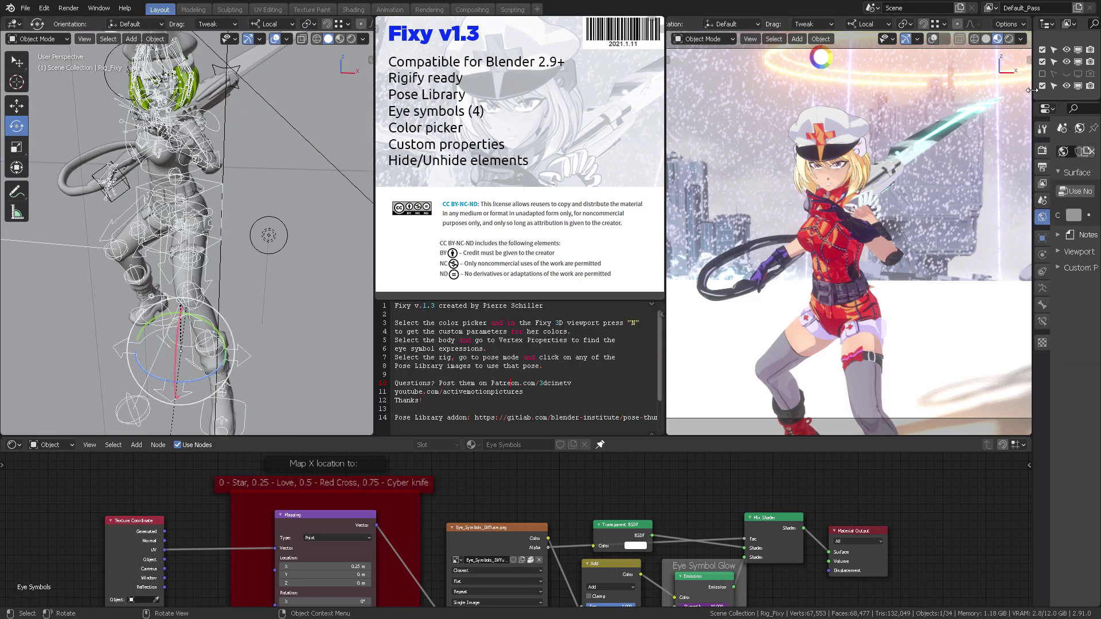
Widen the outliner and properties areas, make the outliner taller, and expand the FixyRig collection
drag(1032, 90, 893, 92)
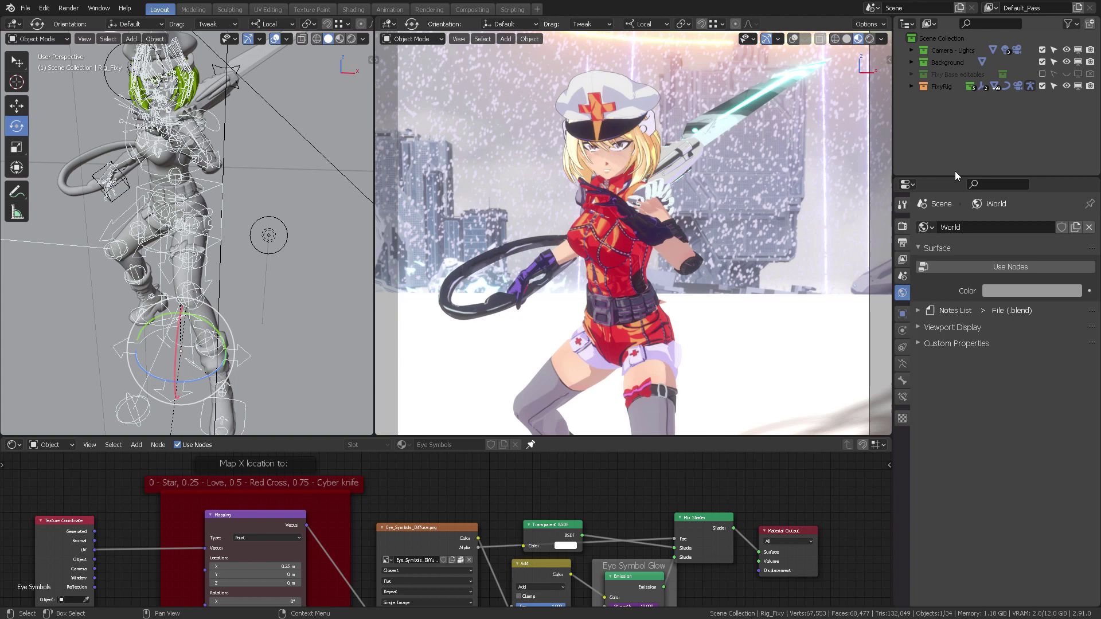
drag(955, 176, 955, 199)
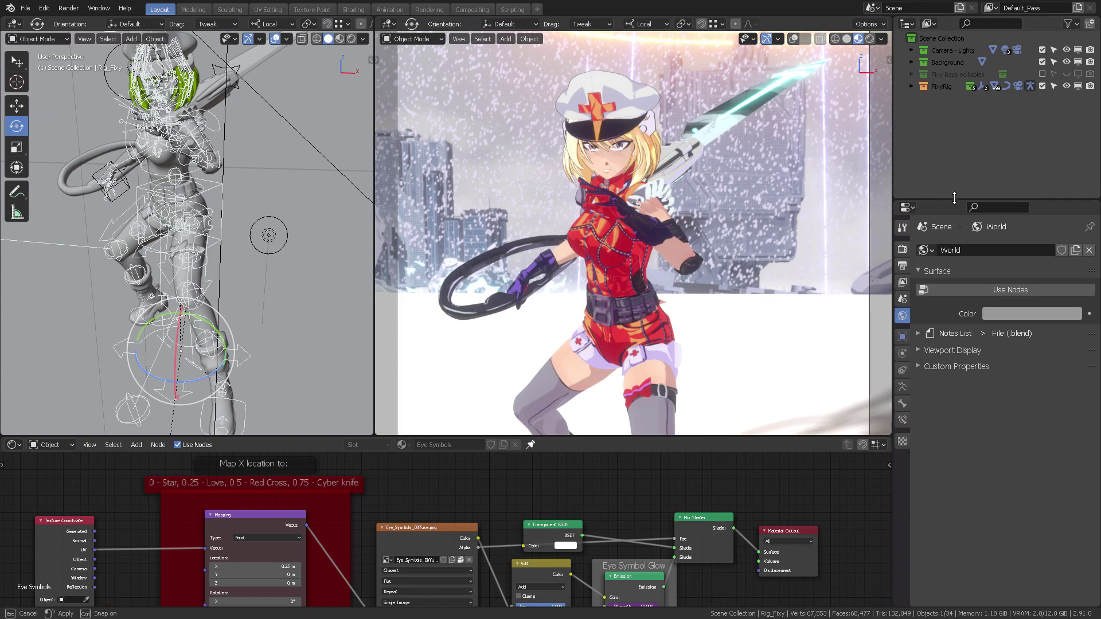
click(909, 87)
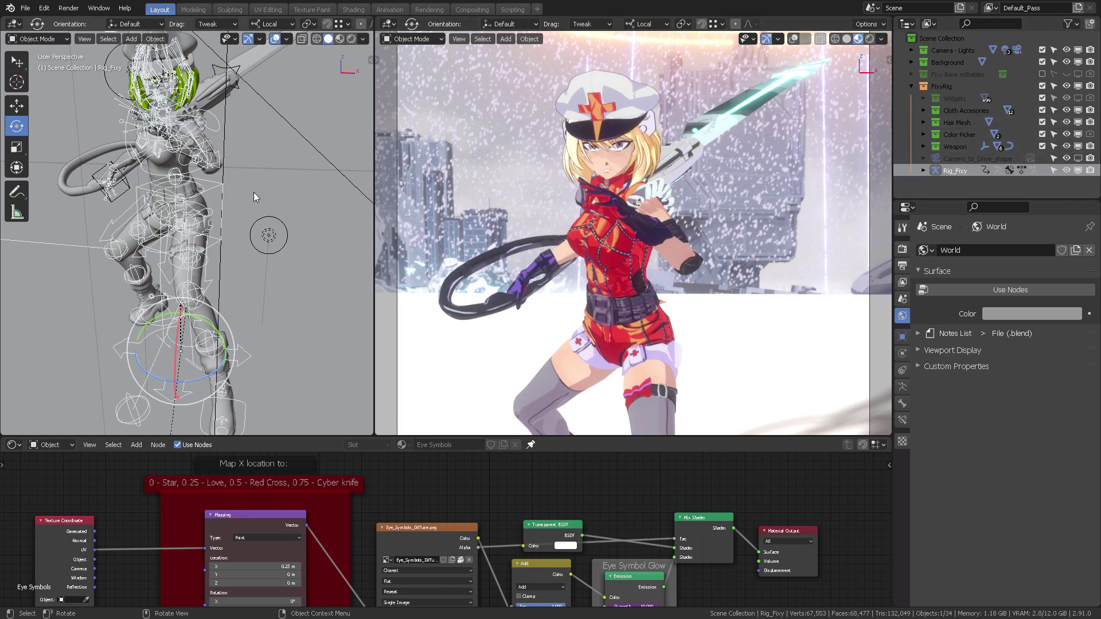
Join the two 3D viewports into a single area, keeping the solid-shaded view of the rig
right_click(373, 131)
click(373, 131)
click(548, 172)
Switch the Rig_Fixy armature to Pose Mode with the full figure in view
scroll(549, 172, down, 5)
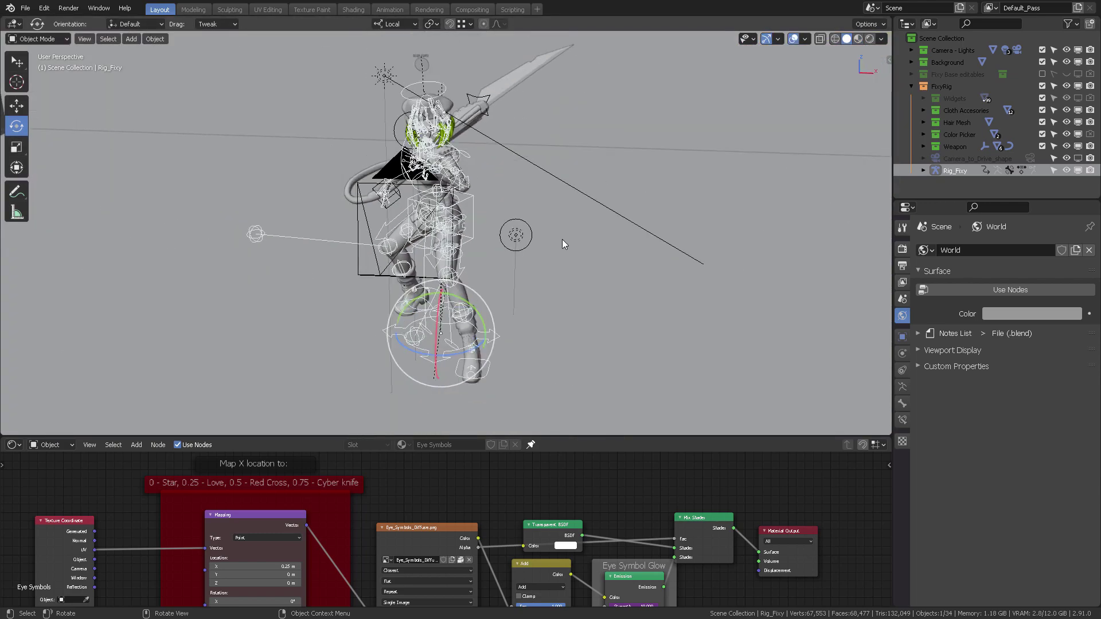
middle_drag(579, 304, 549, 217)
scroll(551, 223, up, 2)
key(ctrl+Tab)
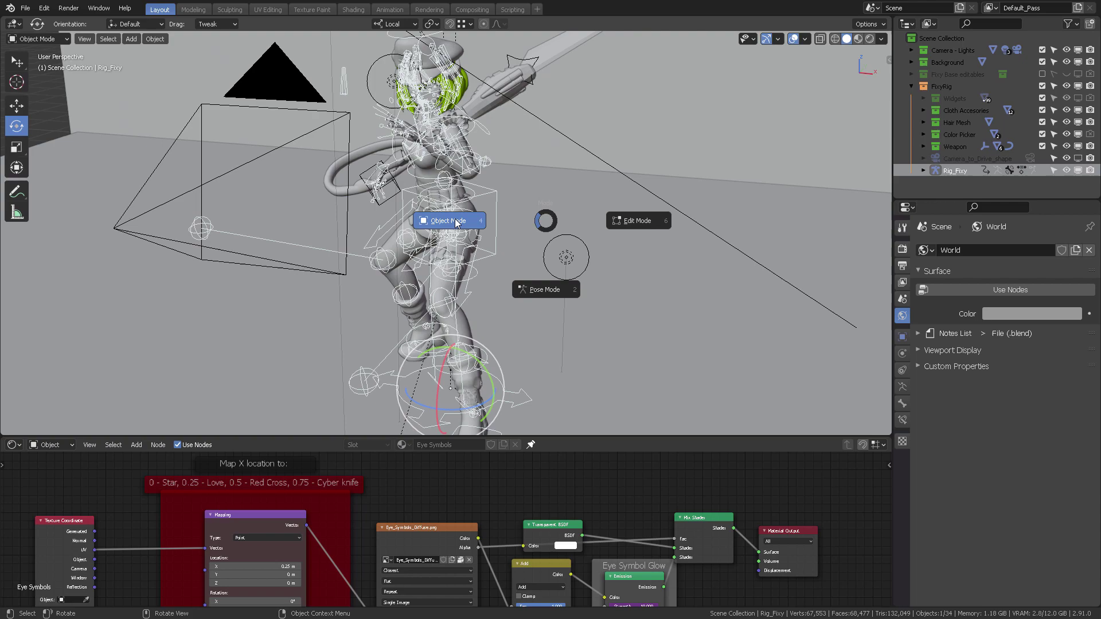
click(549, 293)
middle_drag(554, 241, 458, 302)
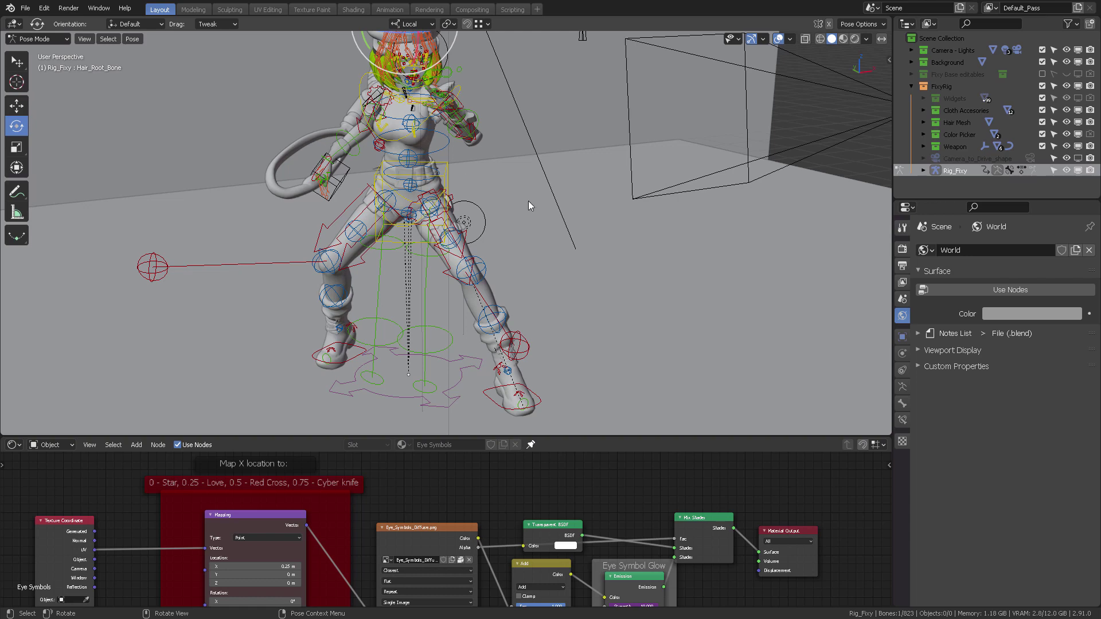
middle_drag(528, 200, 509, 219)
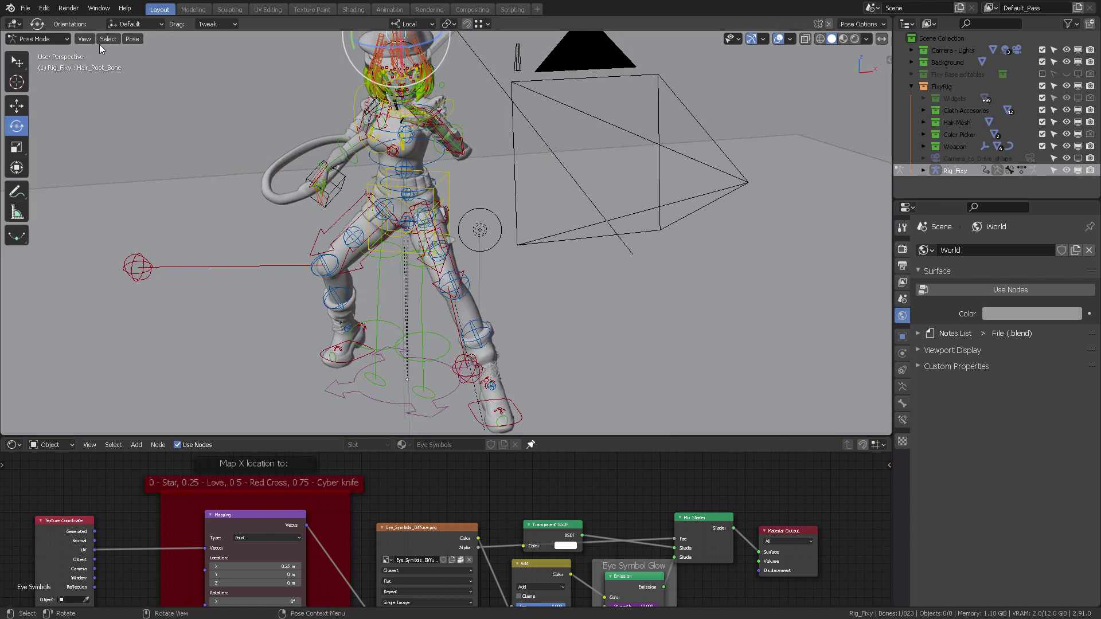
Search the add-on preferences for "pos", examine the details of the Pose Library Thumbnails add-on, and close the preferences
click(69, 8)
mouse_move(44, 8)
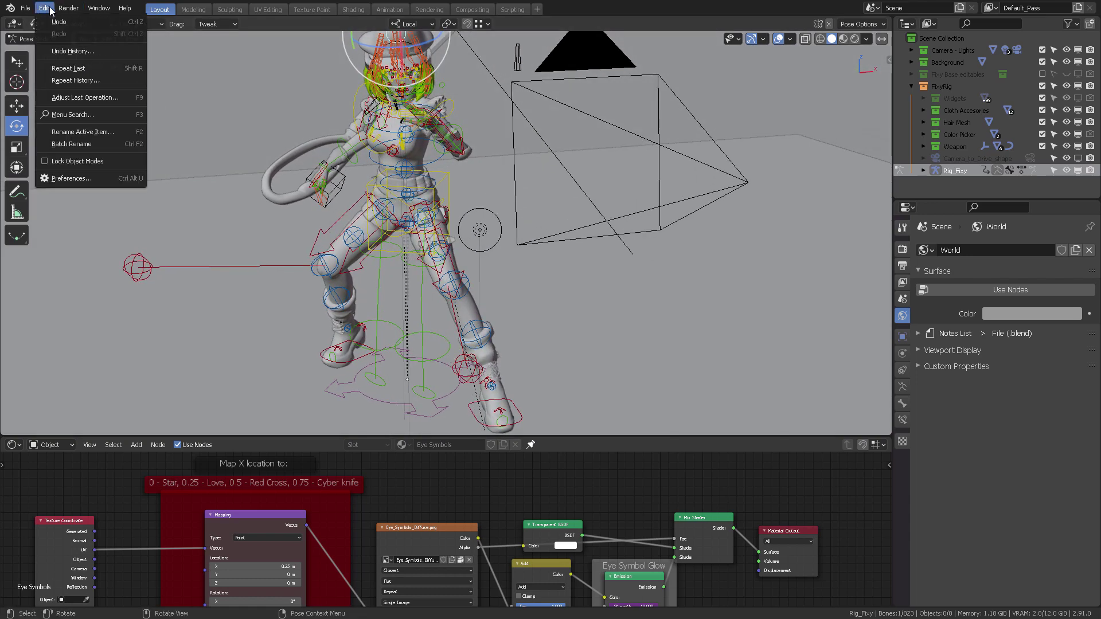
click(72, 178)
click(333, 43)
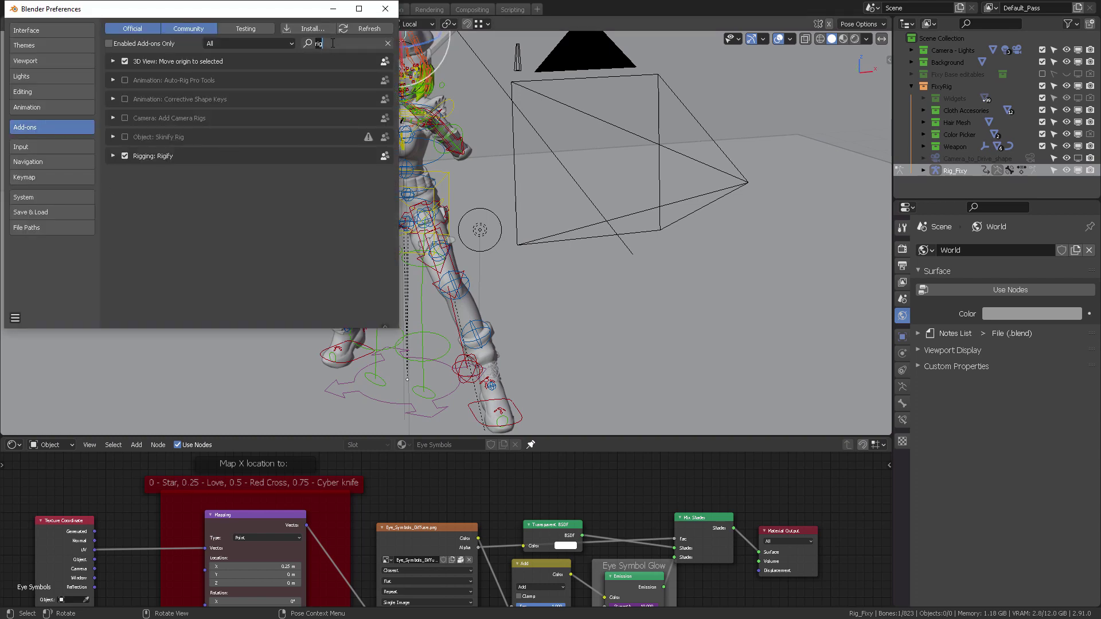
text(pos)
key(Return)
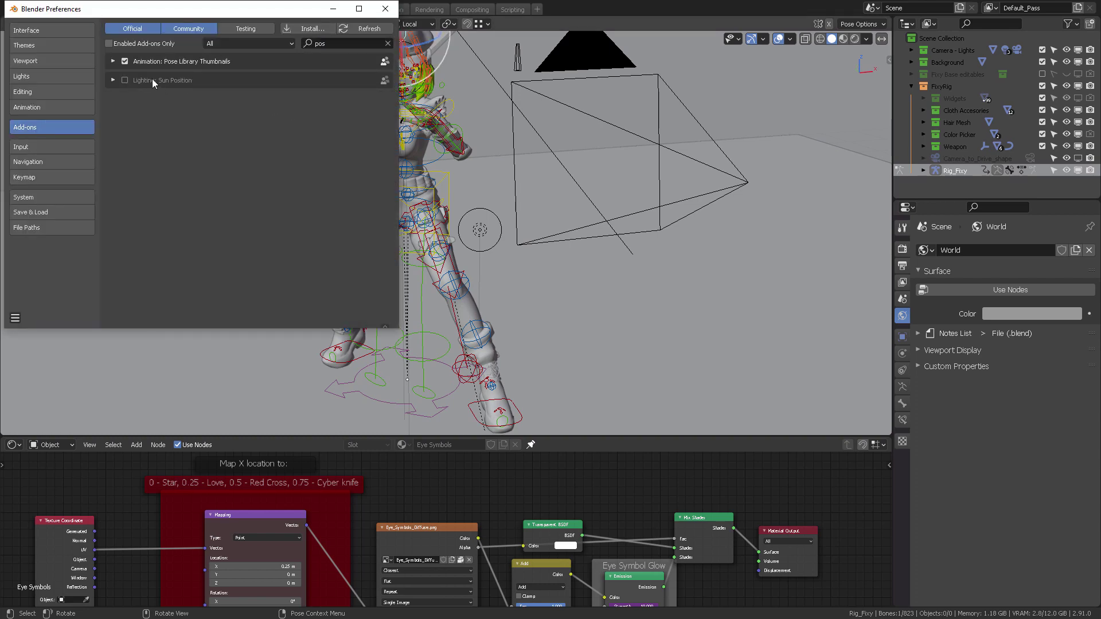
click(113, 62)
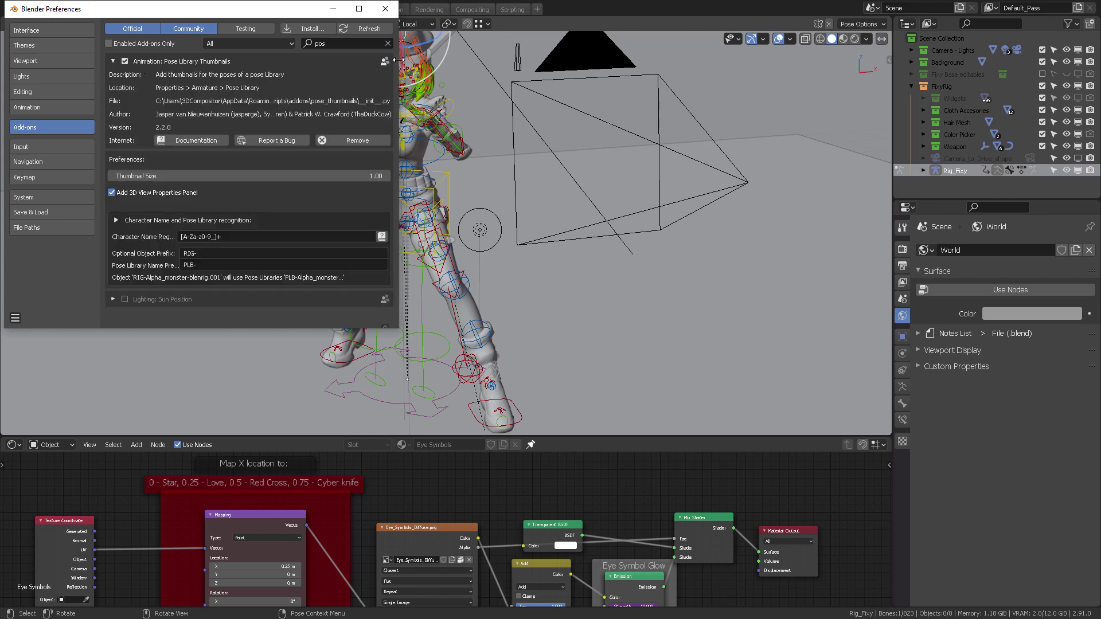
drag(398, 60, 503, 59)
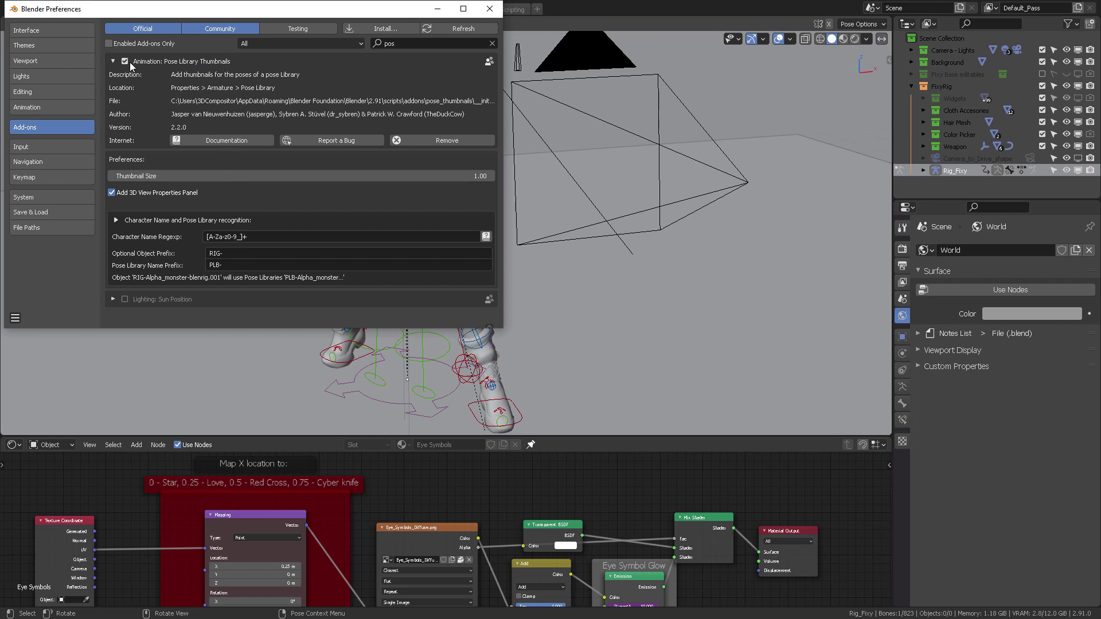
click(489, 8)
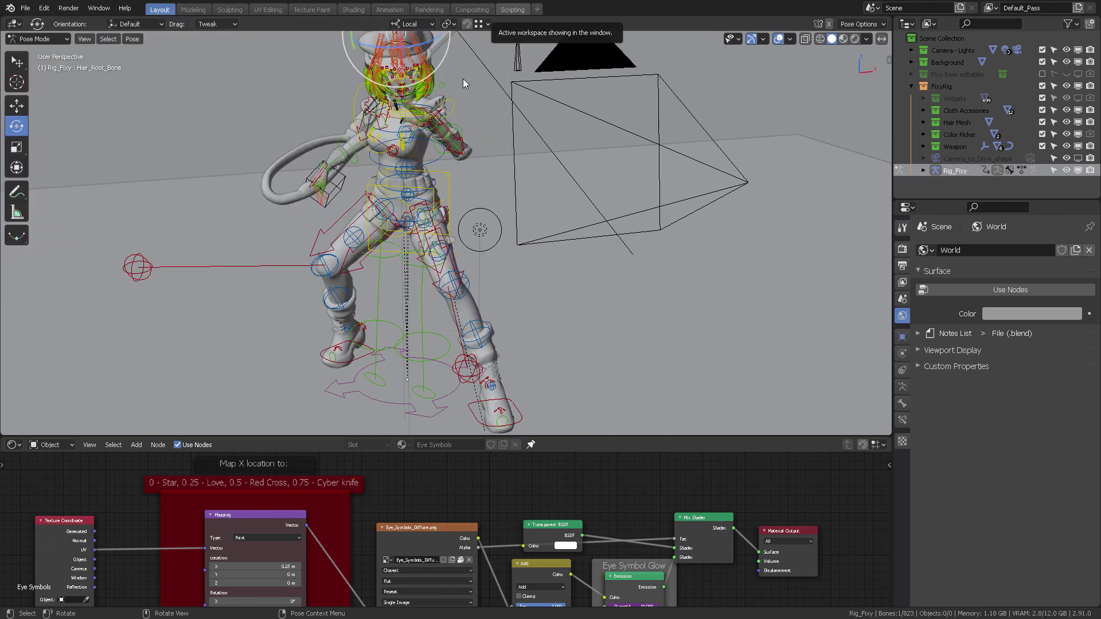
Select the root bone and examine the armature's Pose Library settings, including the Thumbnail Creation options
click(360, 378)
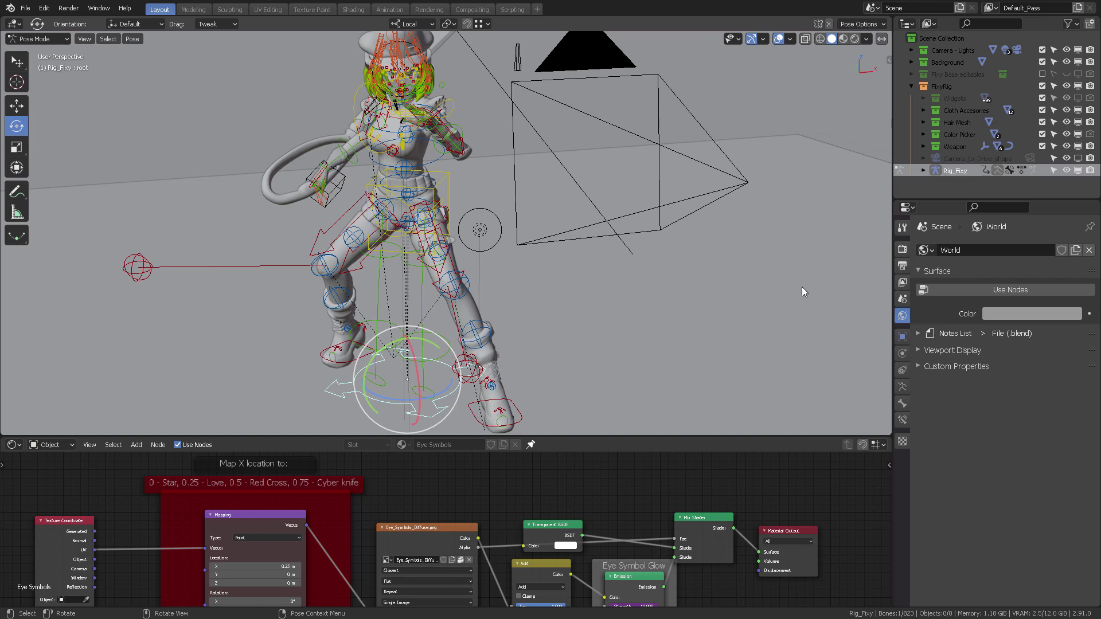
click(903, 388)
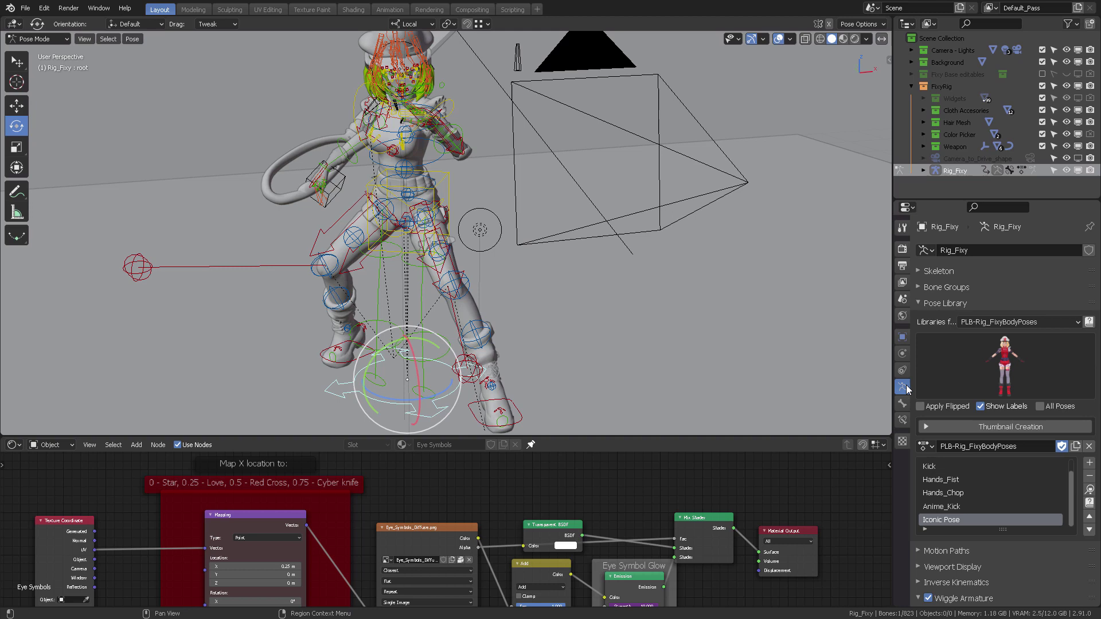
click(933, 304)
click(942, 303)
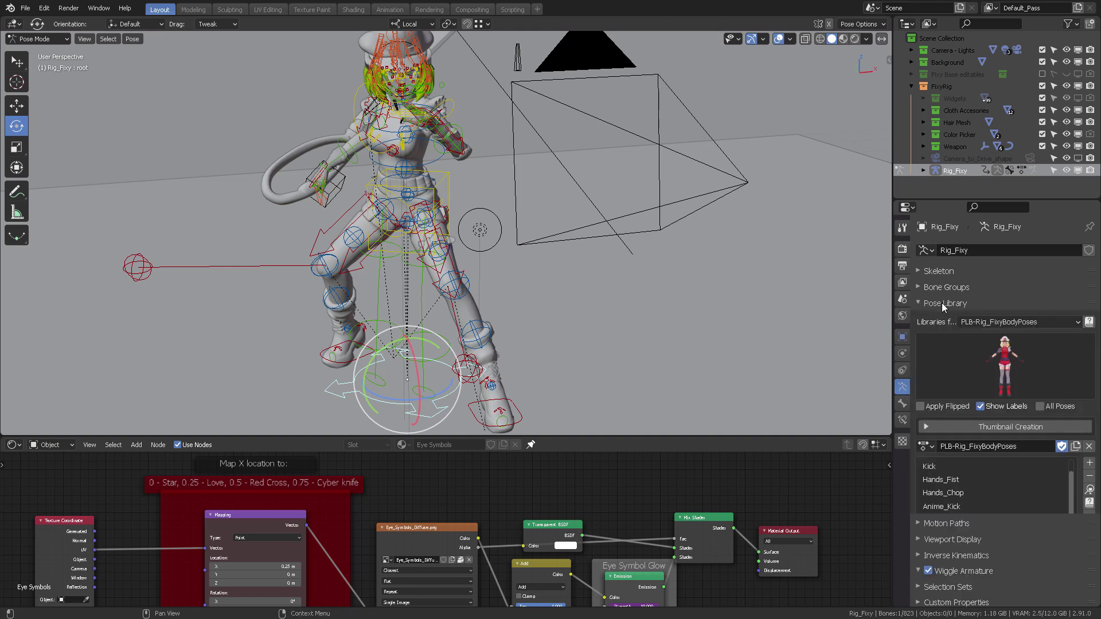
click(926, 427)
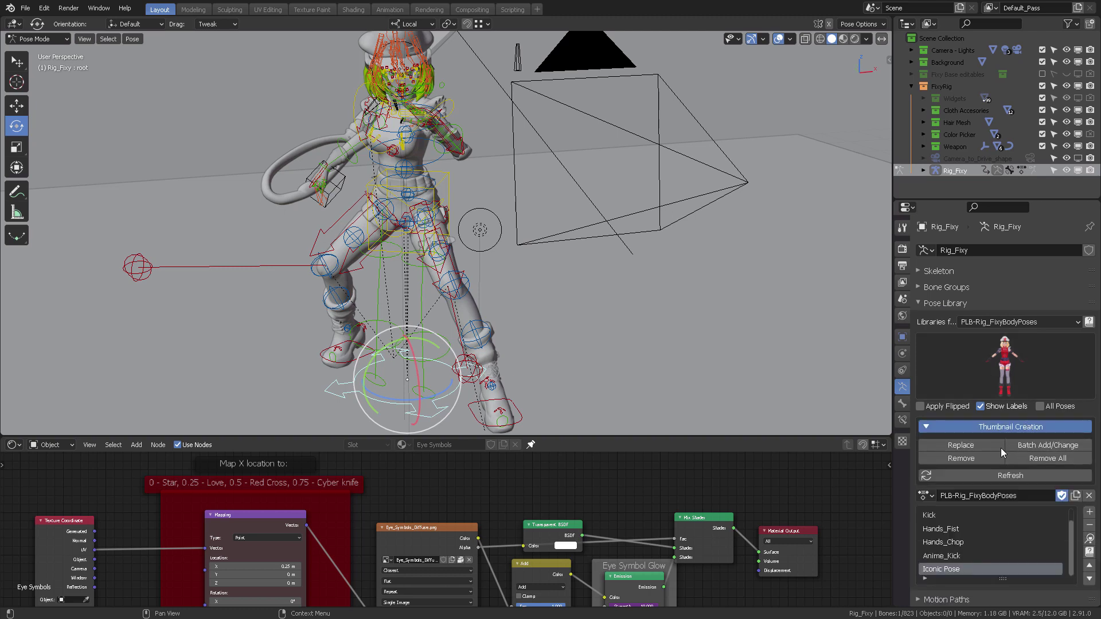
click(935, 430)
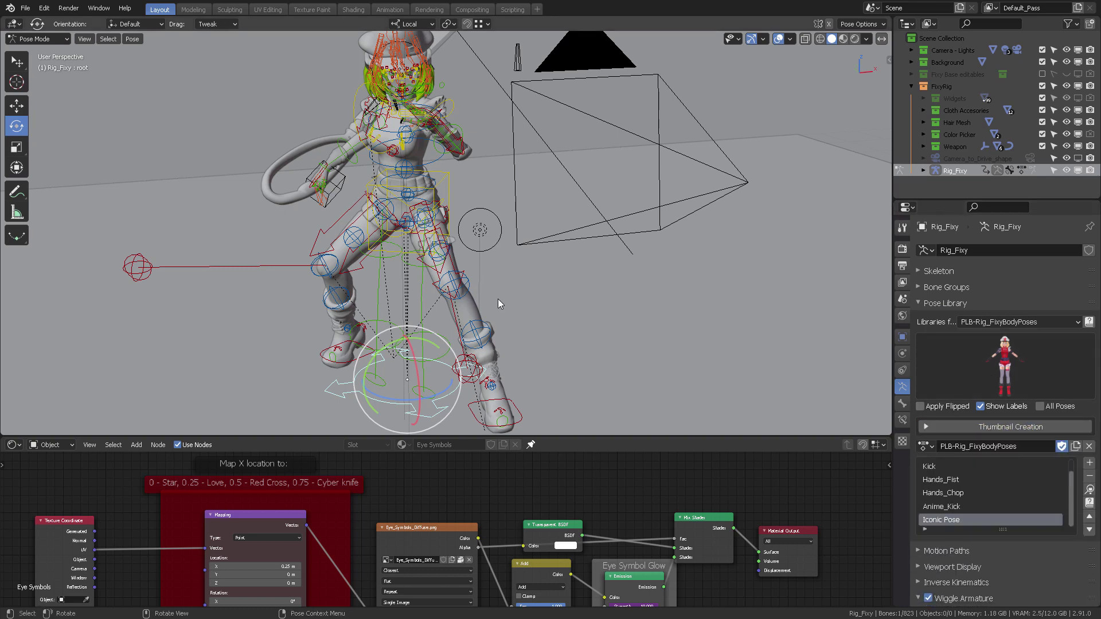
Clear the bone selection and apply the Body_Neutral pose from the pose library to the whole rig
click(514, 312)
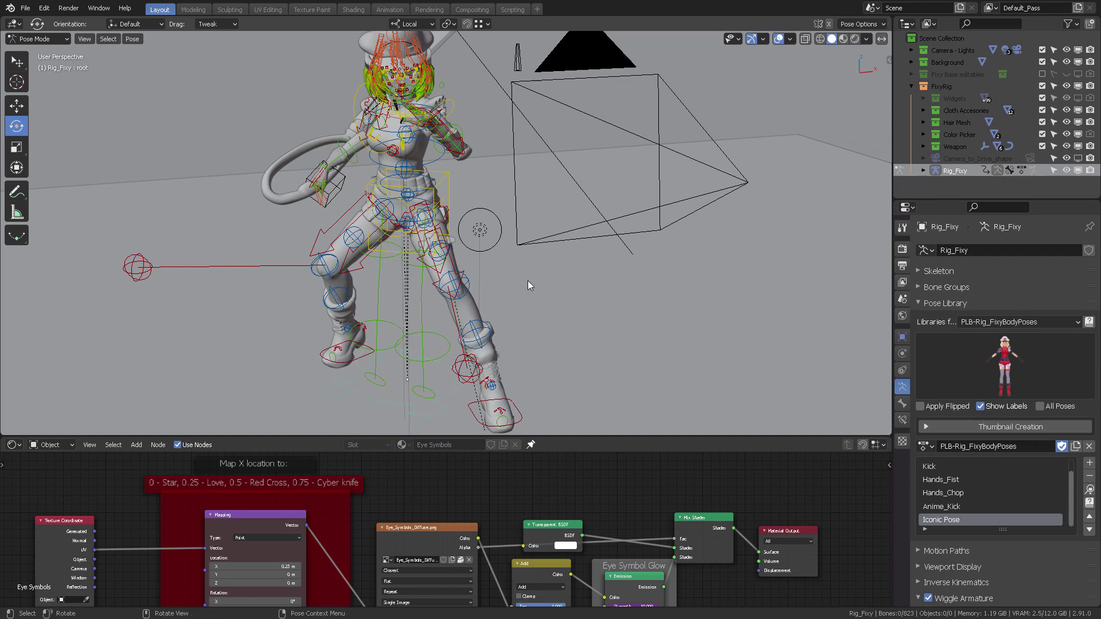
middle_drag(527, 281, 528, 295)
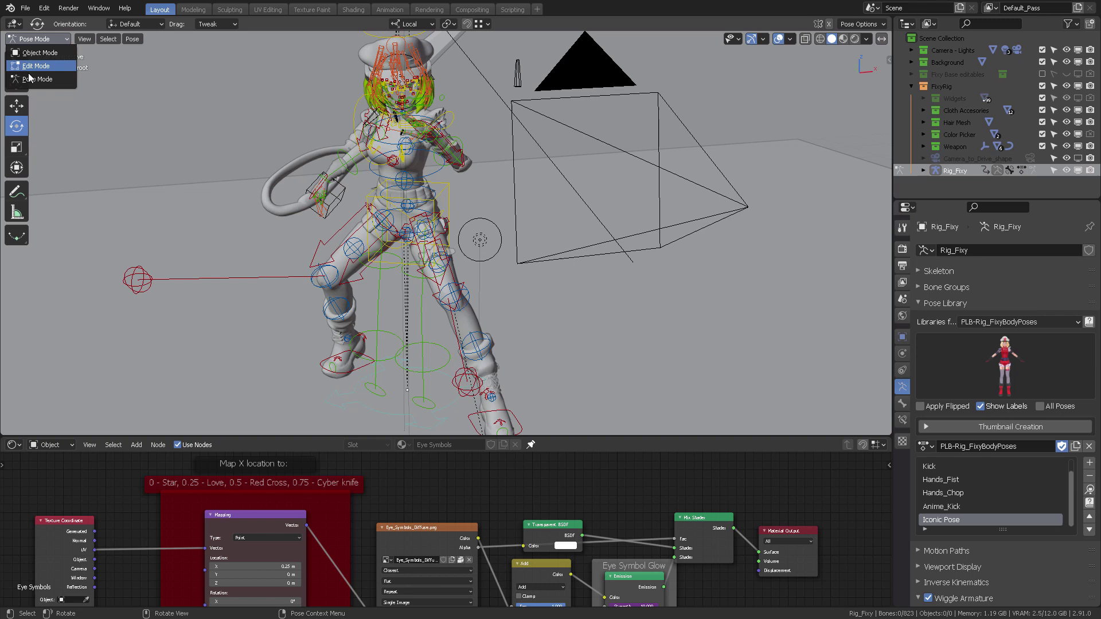
click(925, 374)
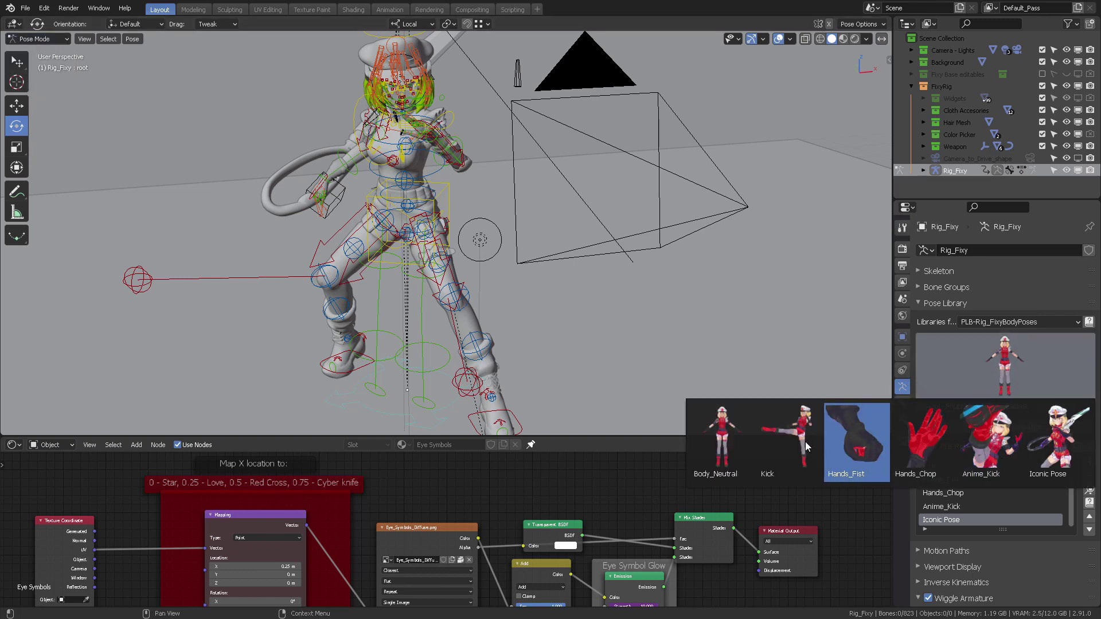
click(722, 445)
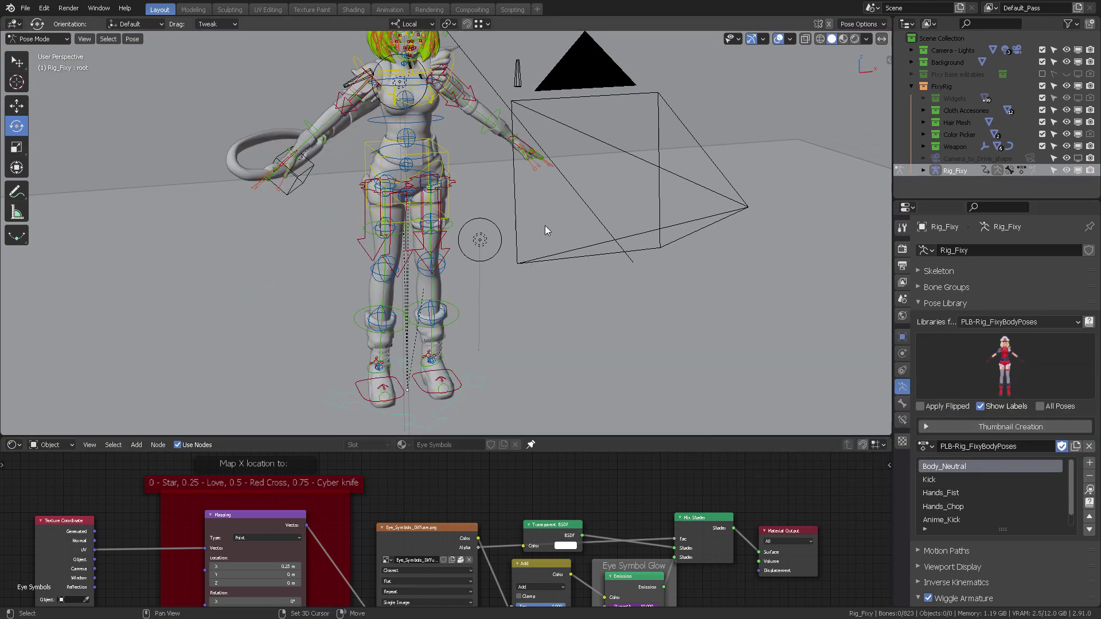
Move the left hand's IK control (hand_ik.L) up and forward so the bent arm is raised beside the head
middle_drag(544, 225, 494, 155)
middle_drag(536, 193, 507, 218)
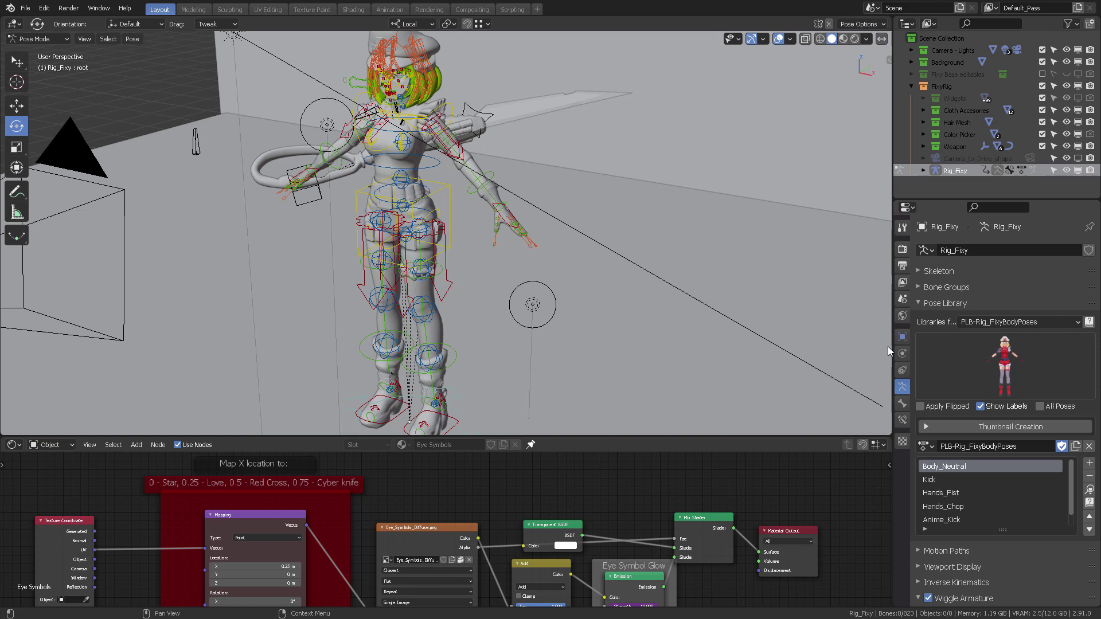
click(501, 223)
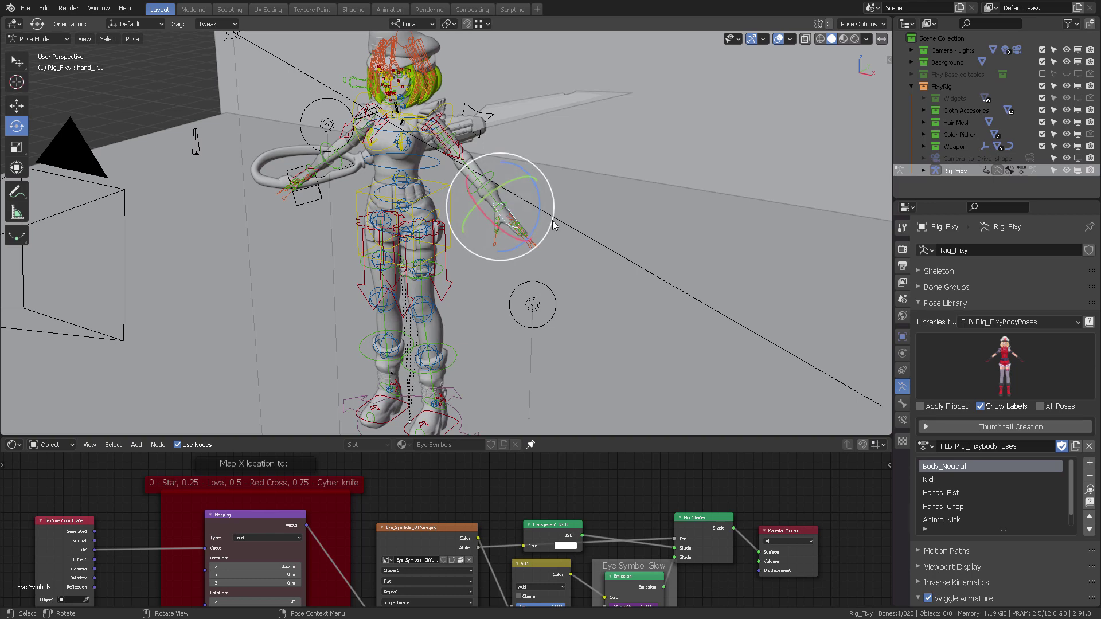
middle_drag(552, 224, 533, 227)
drag(503, 211, 484, 138)
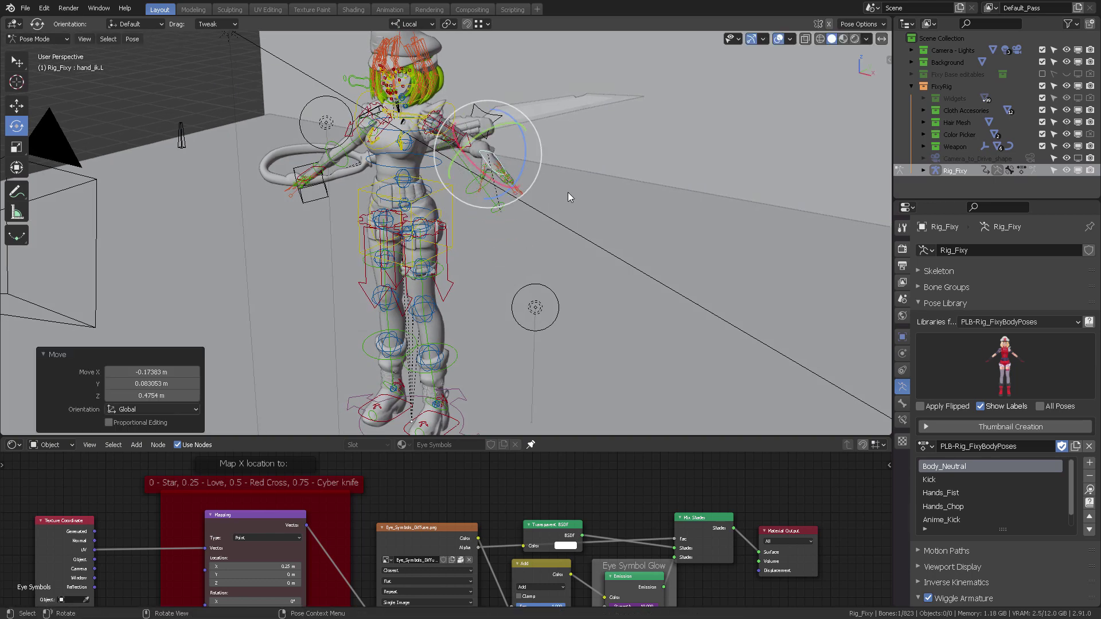
middle_drag(570, 194, 568, 172)
drag(534, 155, 554, 131)
middle_drag(542, 177, 422, 179)
key(g)
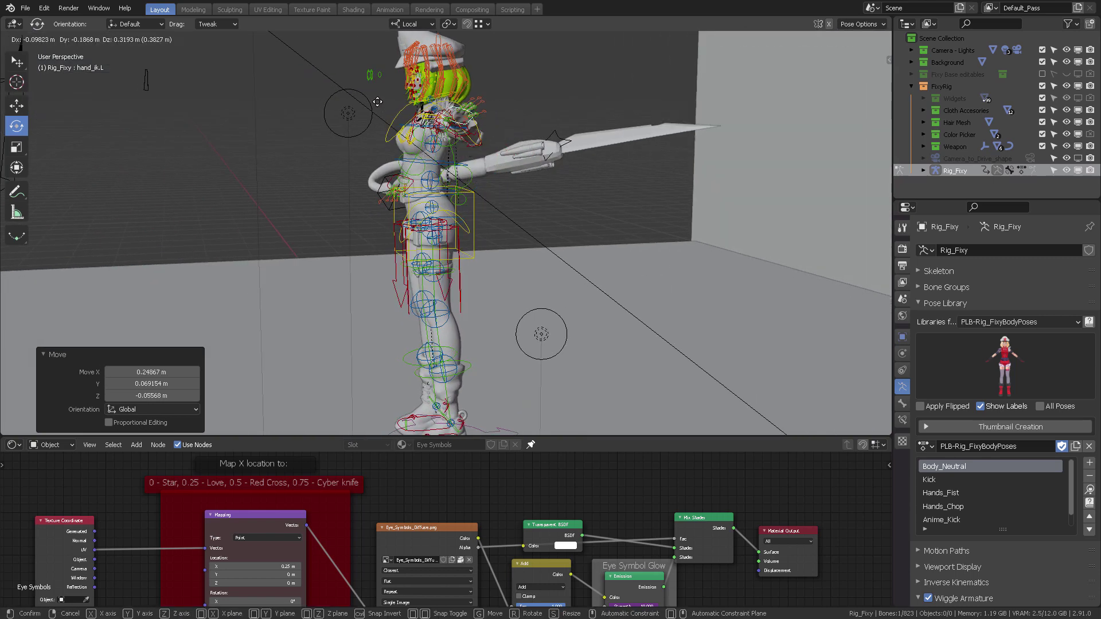
click(395, 114)
middle_drag(545, 180, 533, 183)
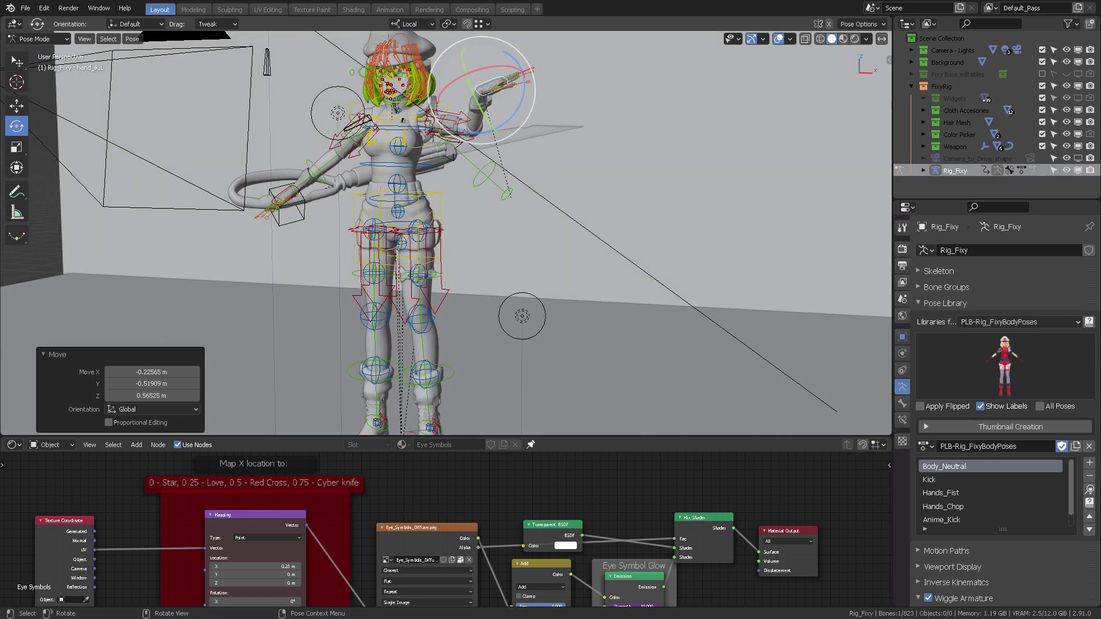
Rotate the left hand's IK control freely (trackball) until the hand stands upright in a waving gesture
key(r)
key(r)
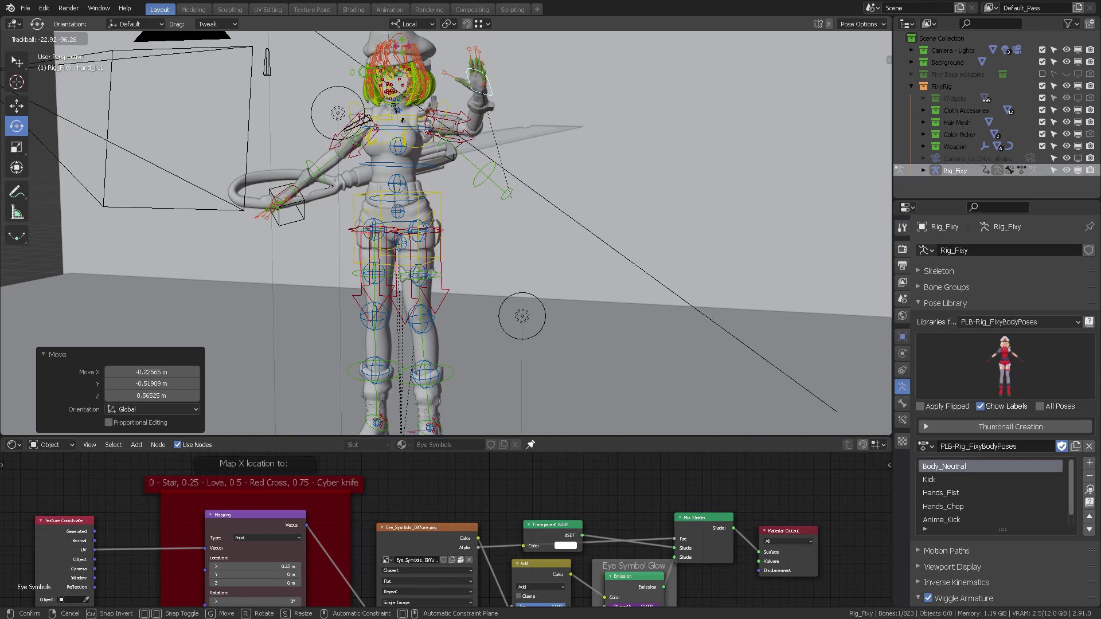
click(518, 129)
middle_drag(518, 129, 580, 180)
click(580, 181)
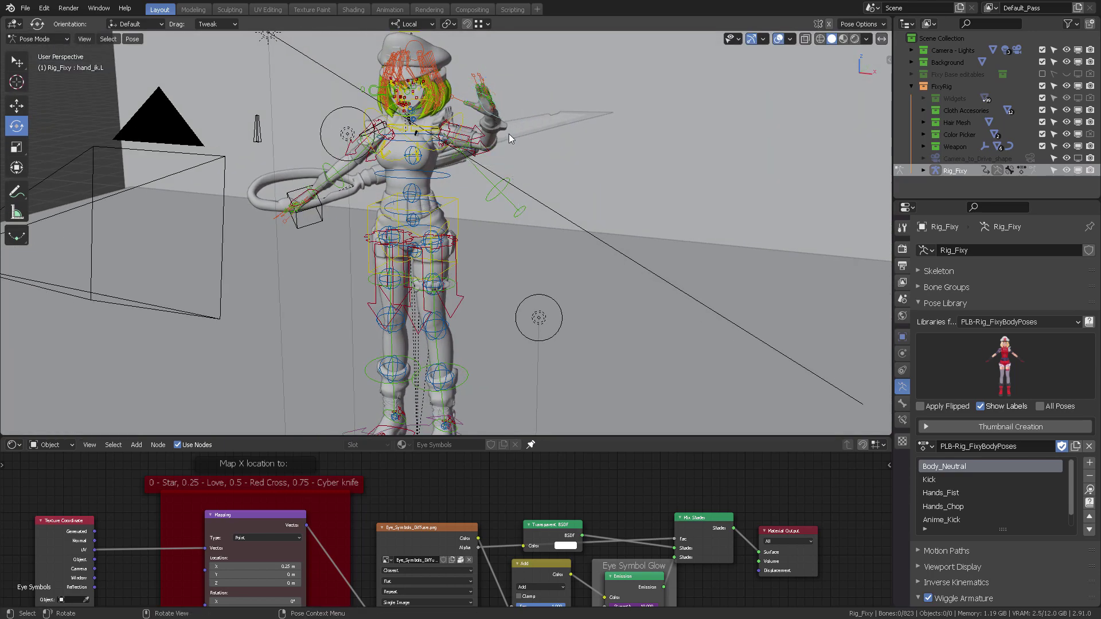
With only hand_ik.L selected, add its current pose to PLB-Rig_FixyBodyPoses as a new pose named "Salut!"
click(511, 113)
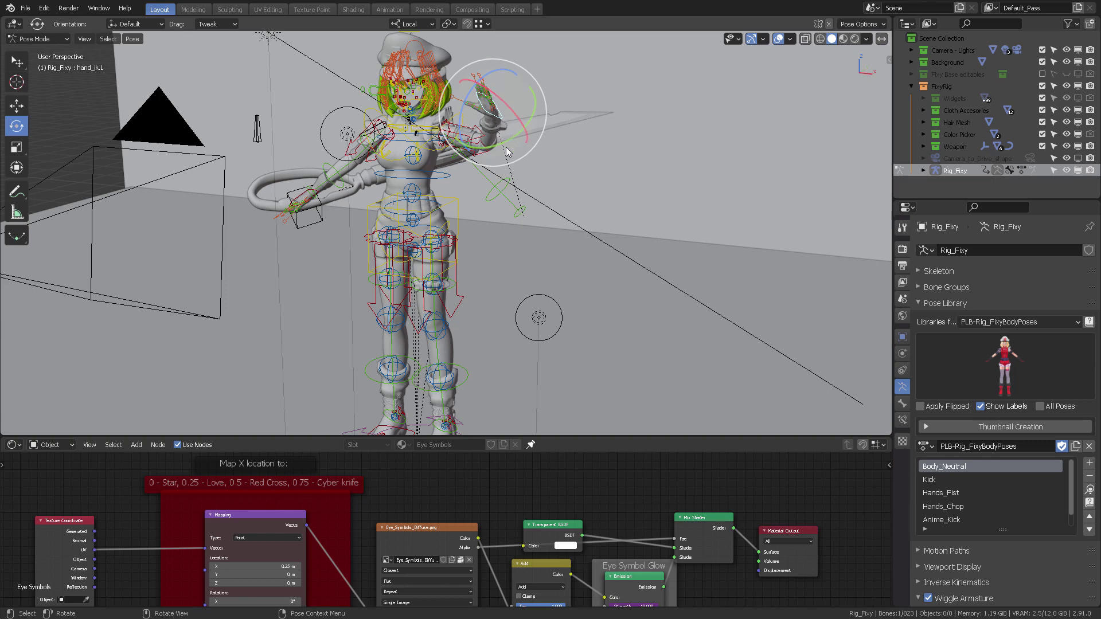
middle_drag(509, 150, 544, 144)
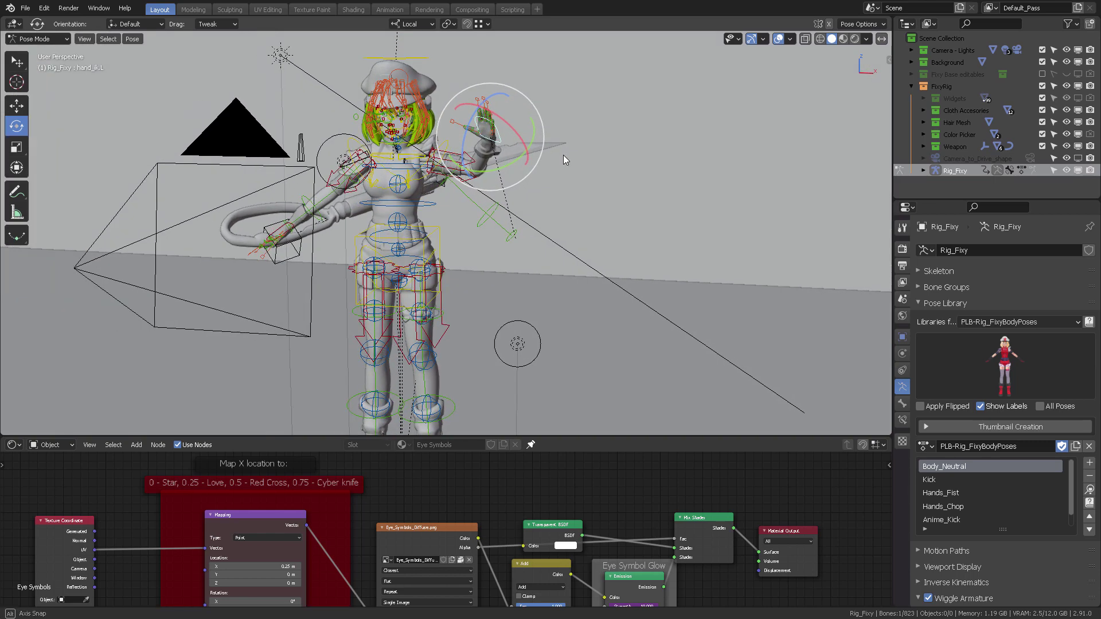
scroll(561, 152, up, 1)
shift+middle_drag(579, 171, 579, 199)
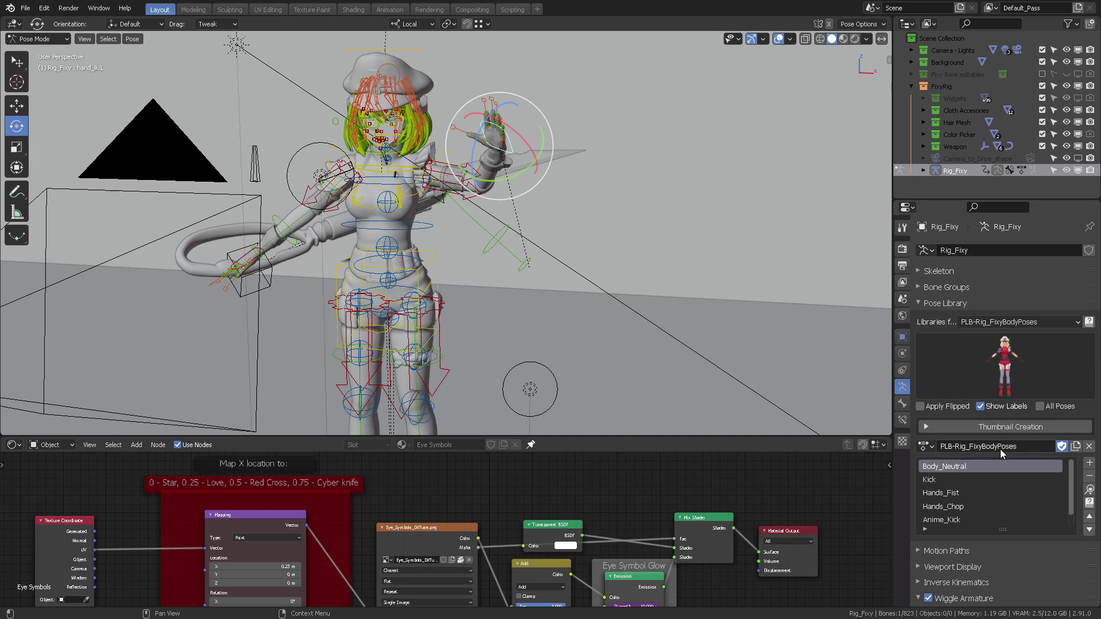
click(1089, 464)
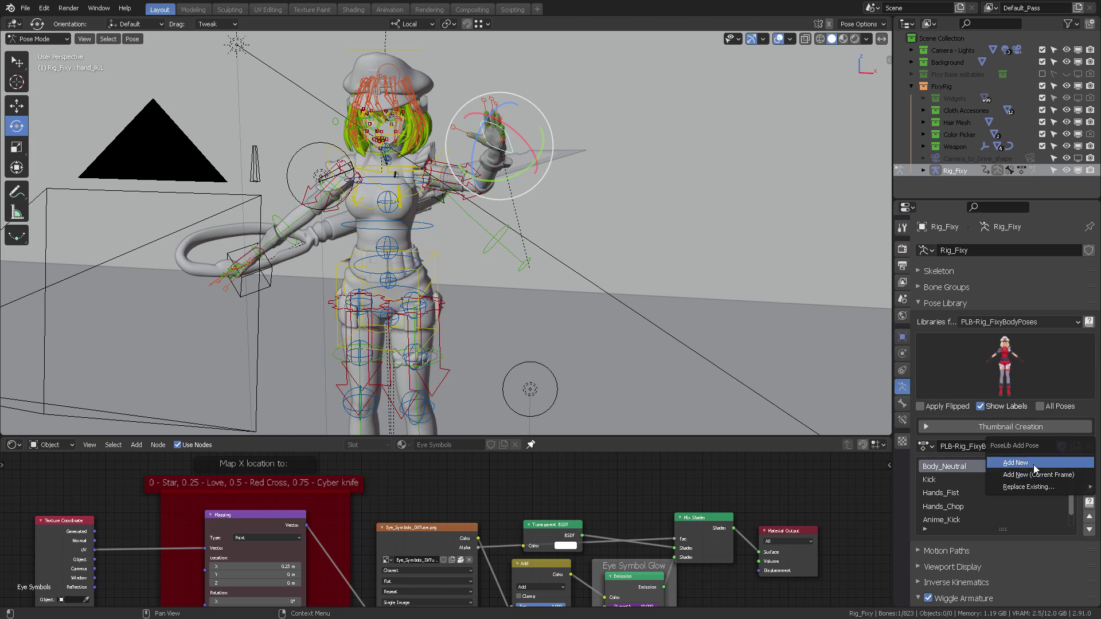
click(1033, 463)
double_click(945, 520)
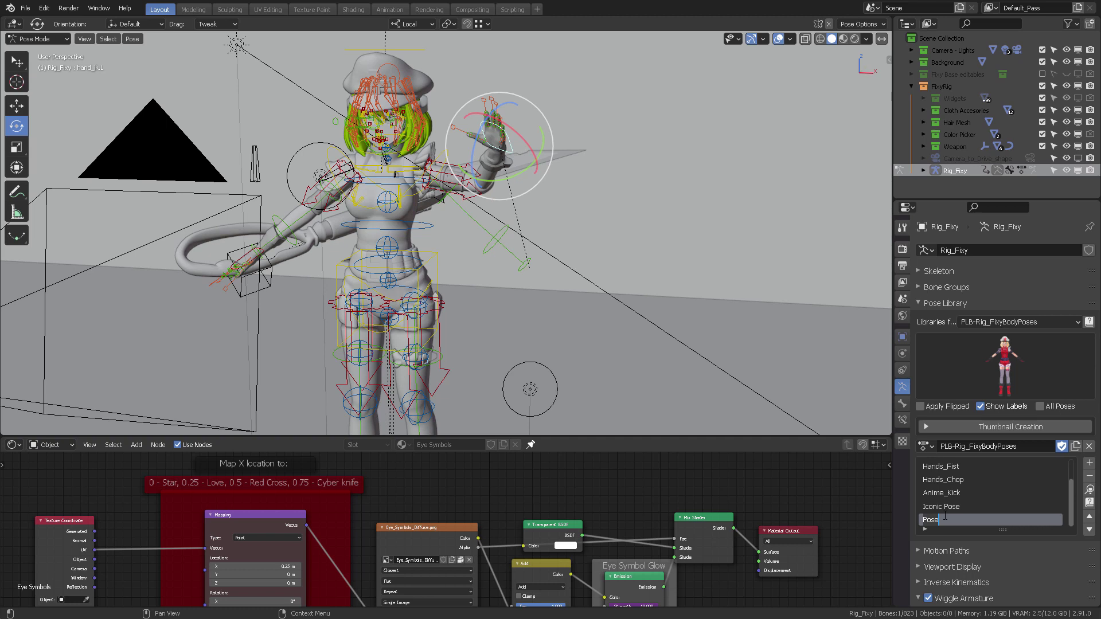
text(Salut!)
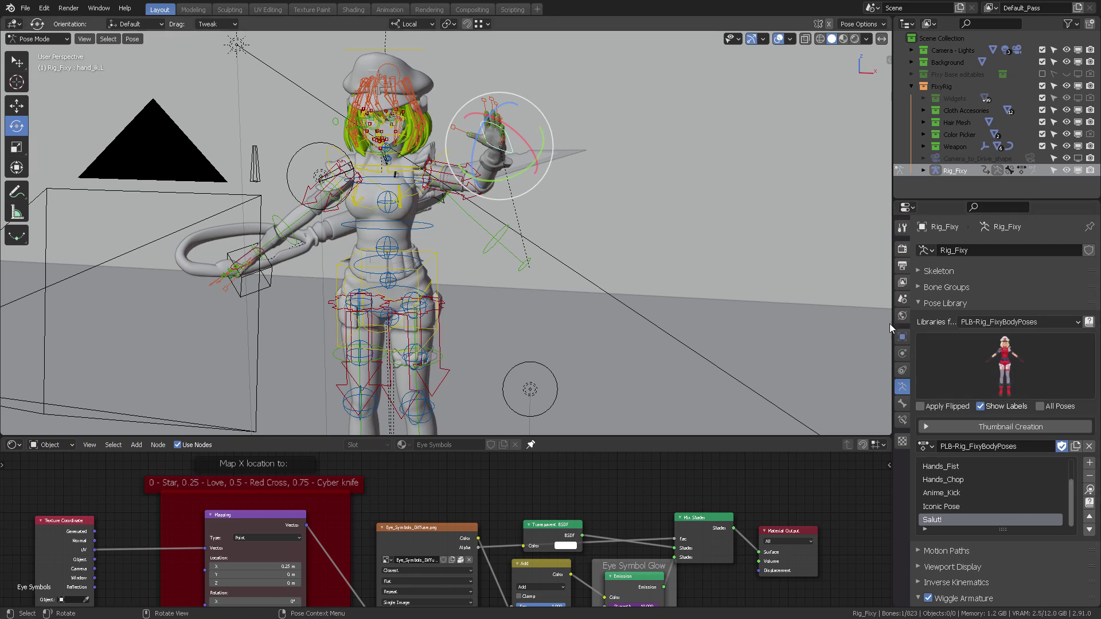
Deselect the hand control and return the whole rig to the Body_Neutral library pose
click(600, 197)
click(1035, 361)
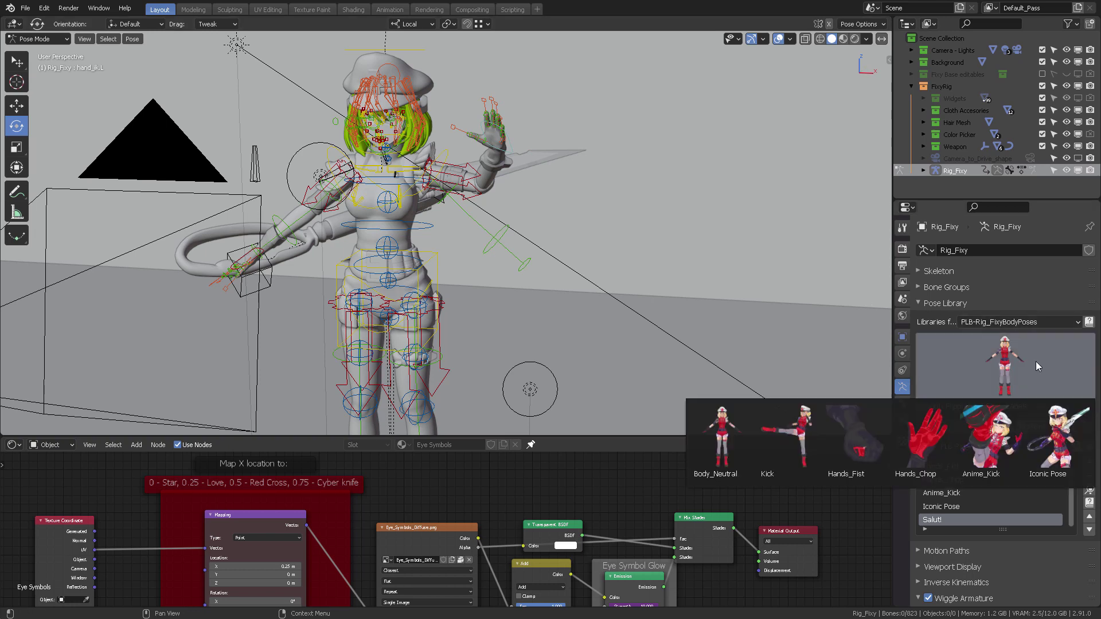
click(721, 445)
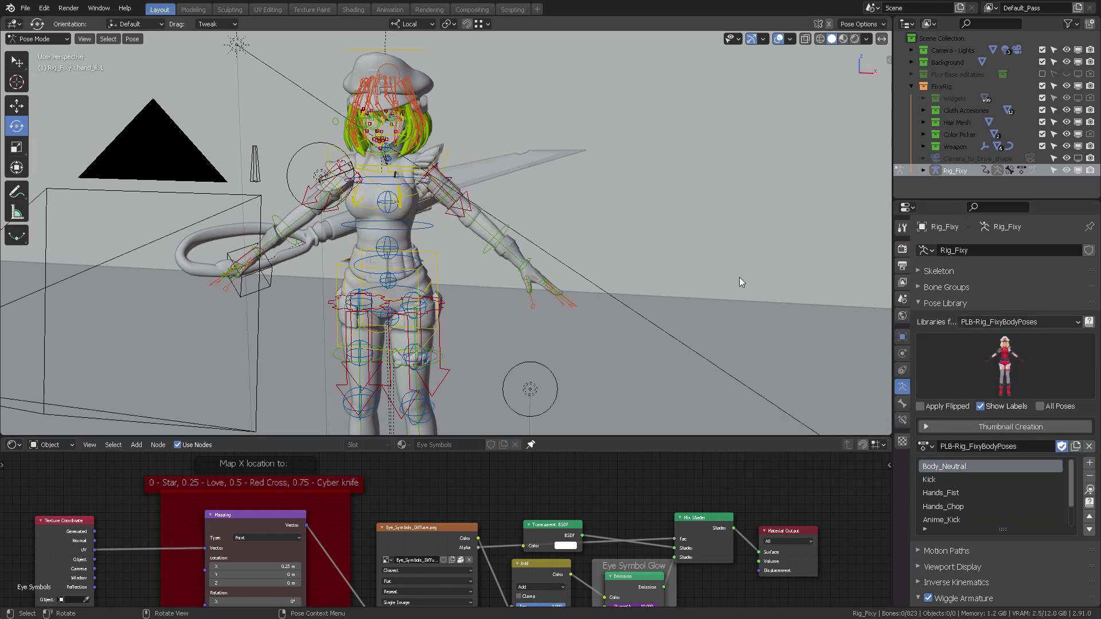
Choose the Salut! entry in the pose list and apply it to the rig
scroll(998, 493, down, 2)
click(1002, 490)
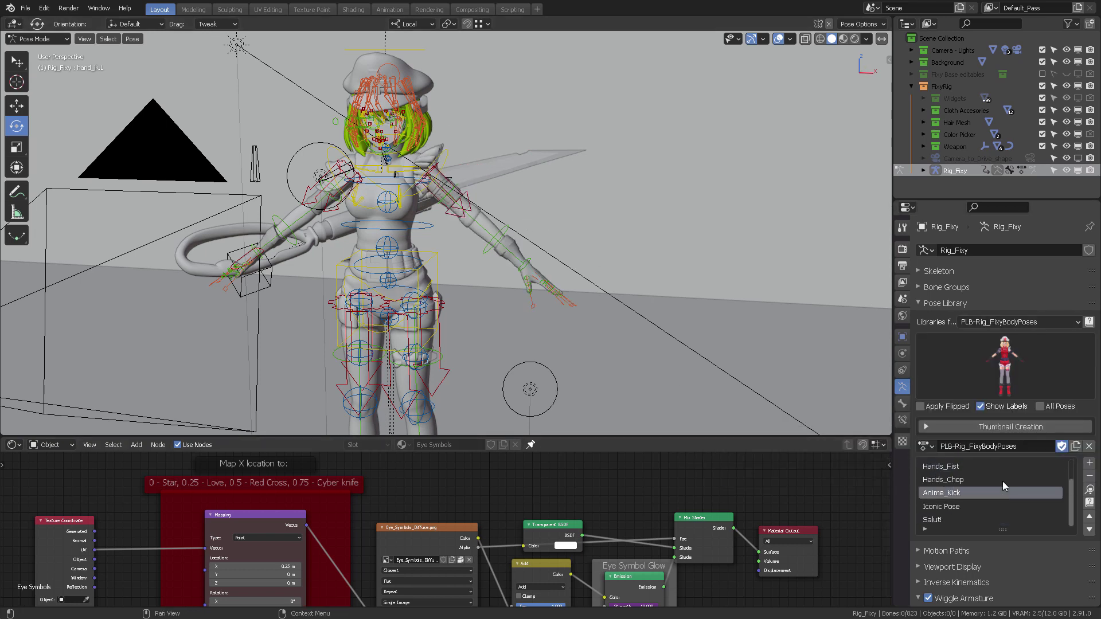
click(949, 522)
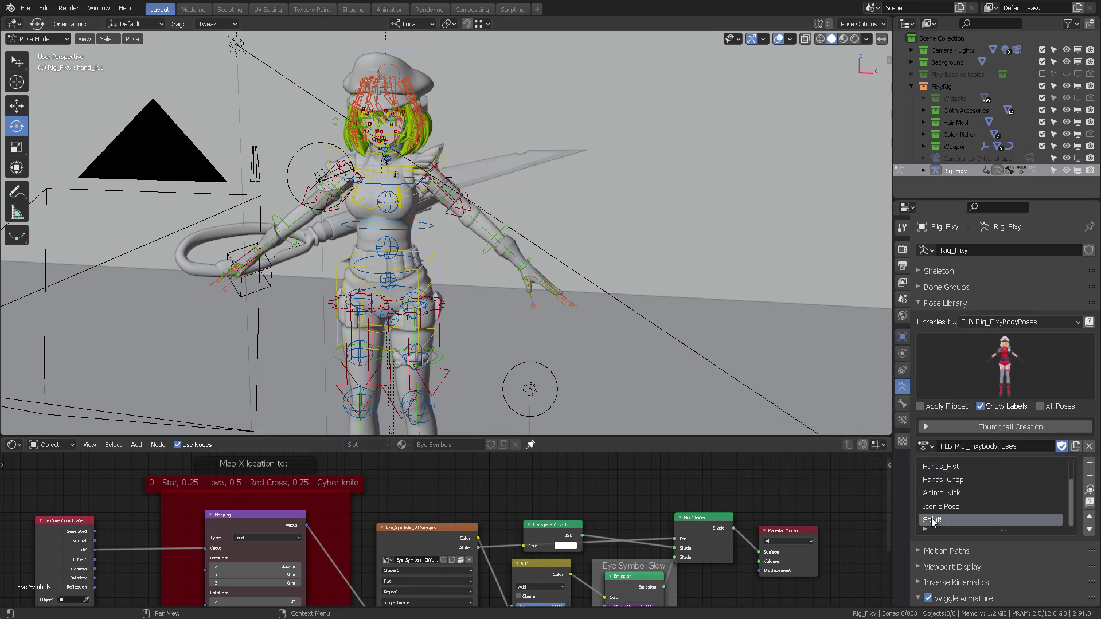
click(1088, 489)
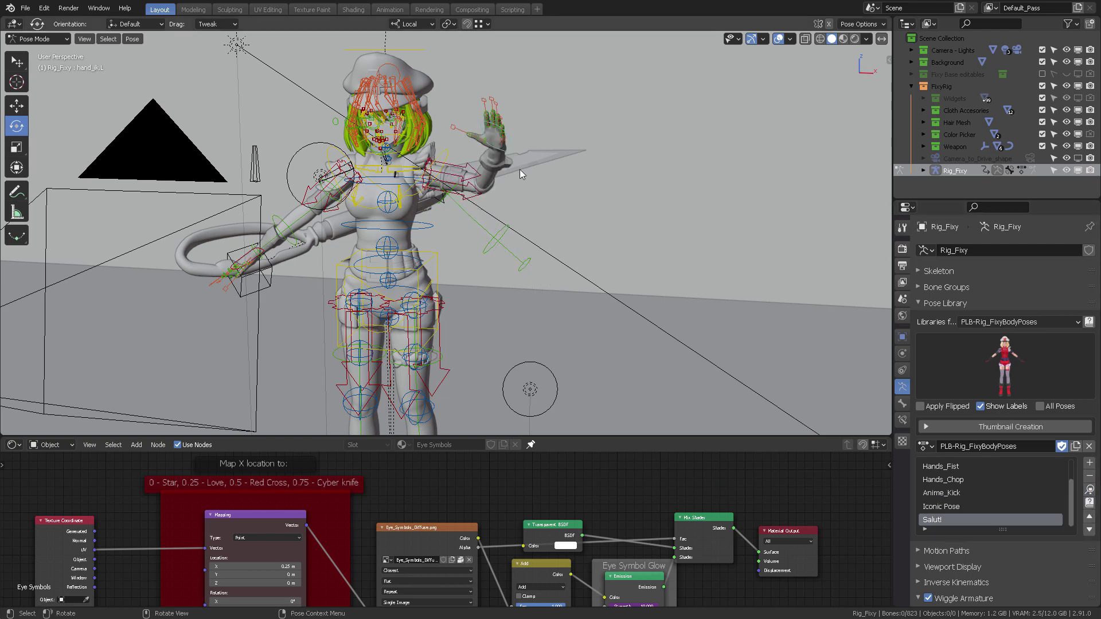
Expand the Thumbnail Creation options and examine the file browser for adding a thumbnail to the Salut! pose, without choosing a file
click(946, 428)
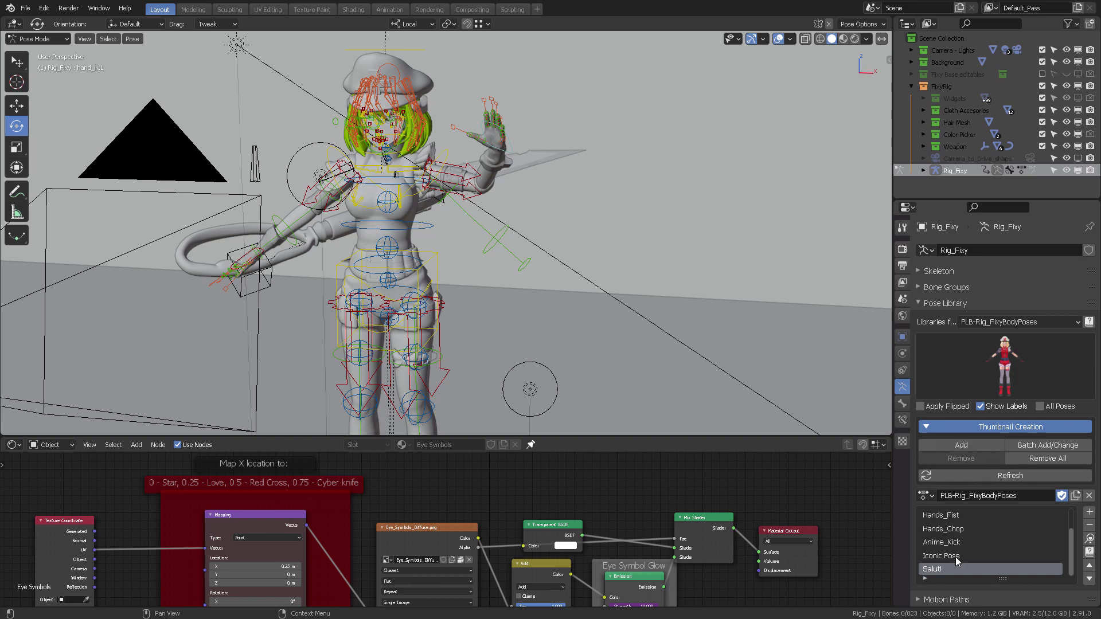
click(958, 447)
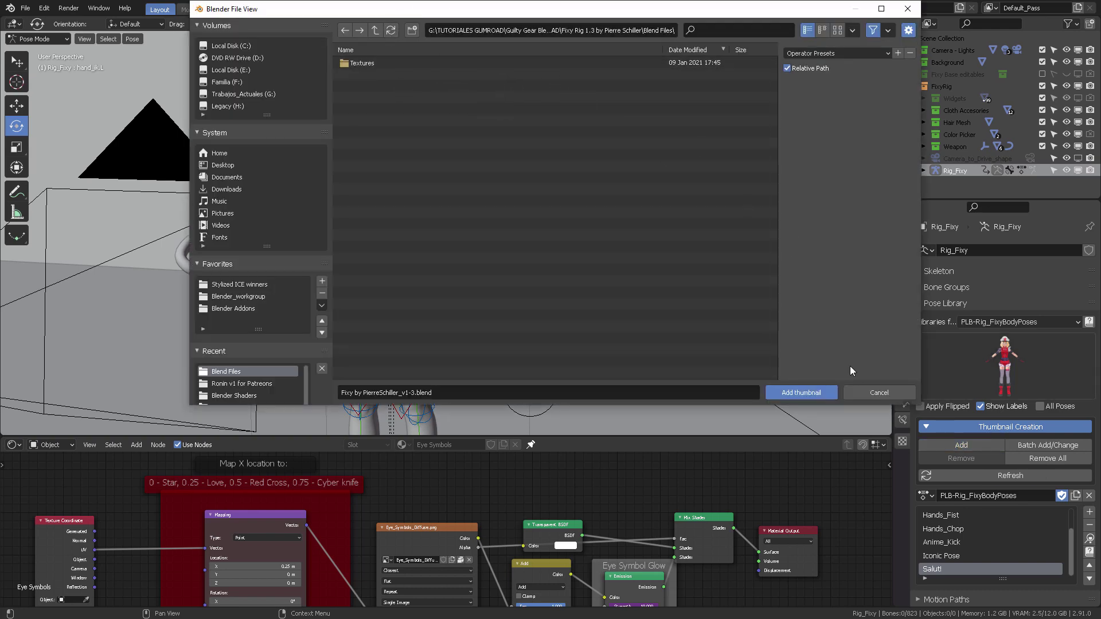
click(869, 392)
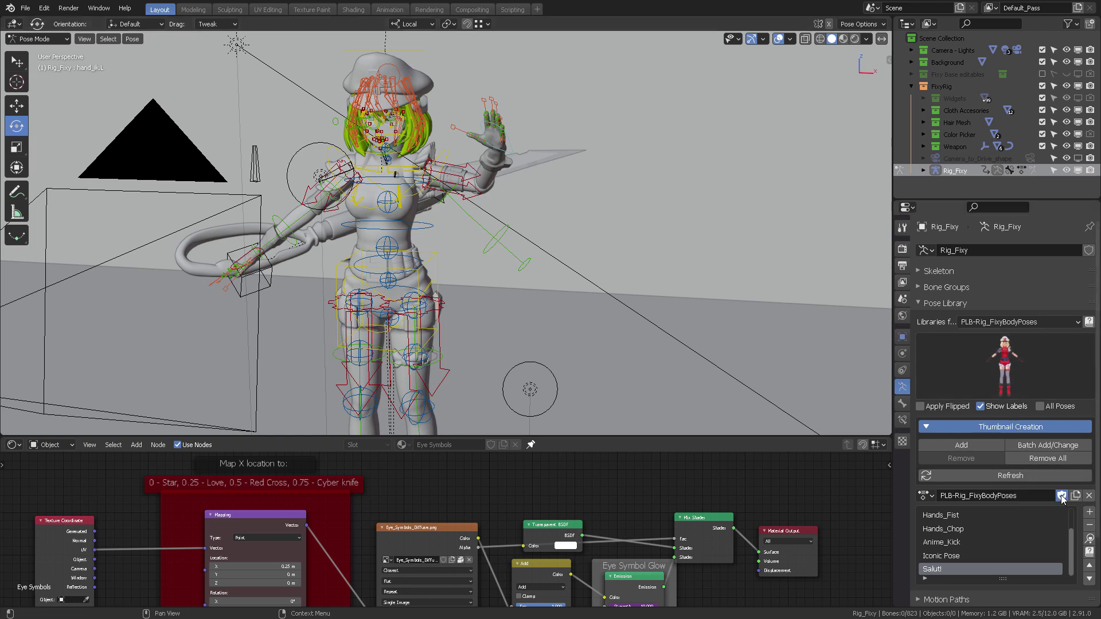
Apply the Anime_Kick pose from the pose library thumbnails to the rig
click(1024, 369)
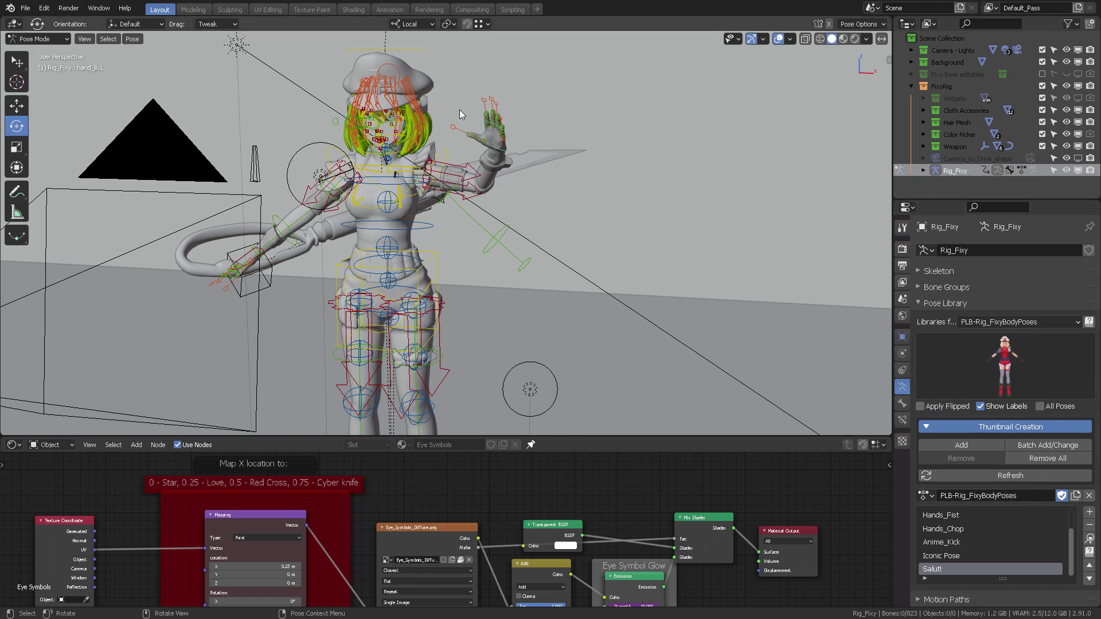
click(1016, 355)
click(980, 442)
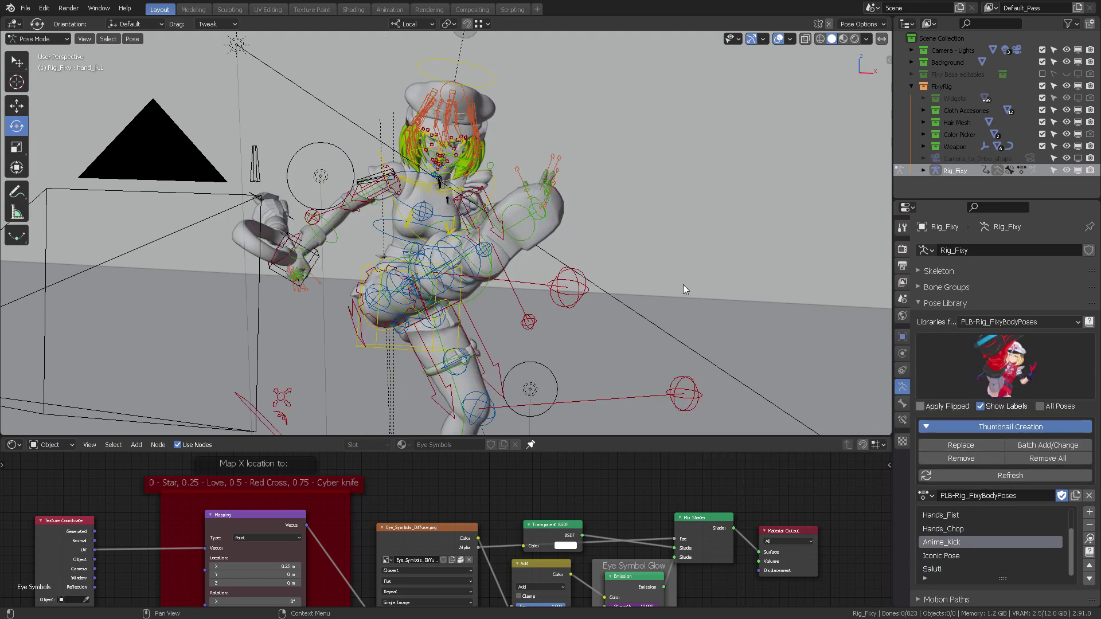
middle_drag(613, 239, 574, 206)
Change the rig to Iconic Pose using the pose library thumbnails
click(1032, 367)
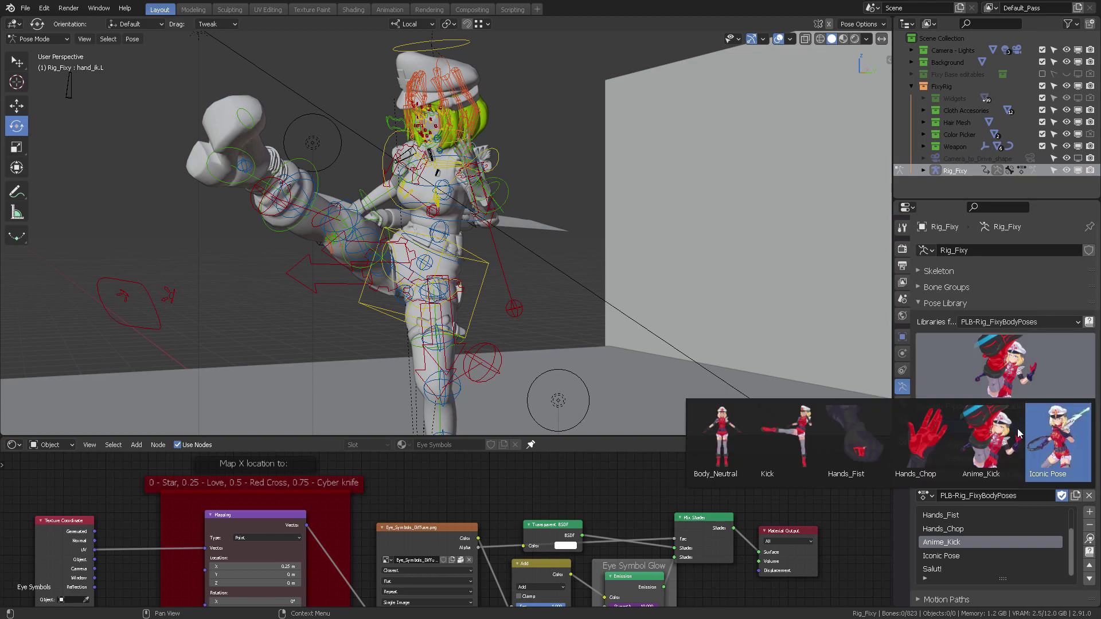
click(1045, 441)
middle_drag(634, 247, 523, 218)
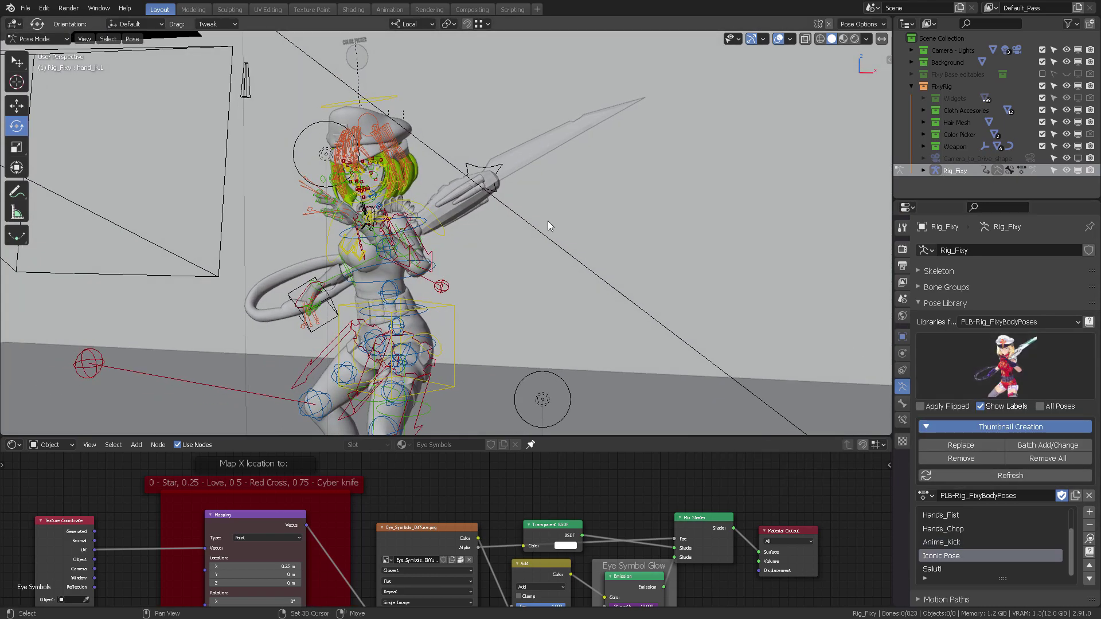
Show the viewport sidebar with the rig's main properties and layers, and switch the viewport to Material Preview shading
key(n)
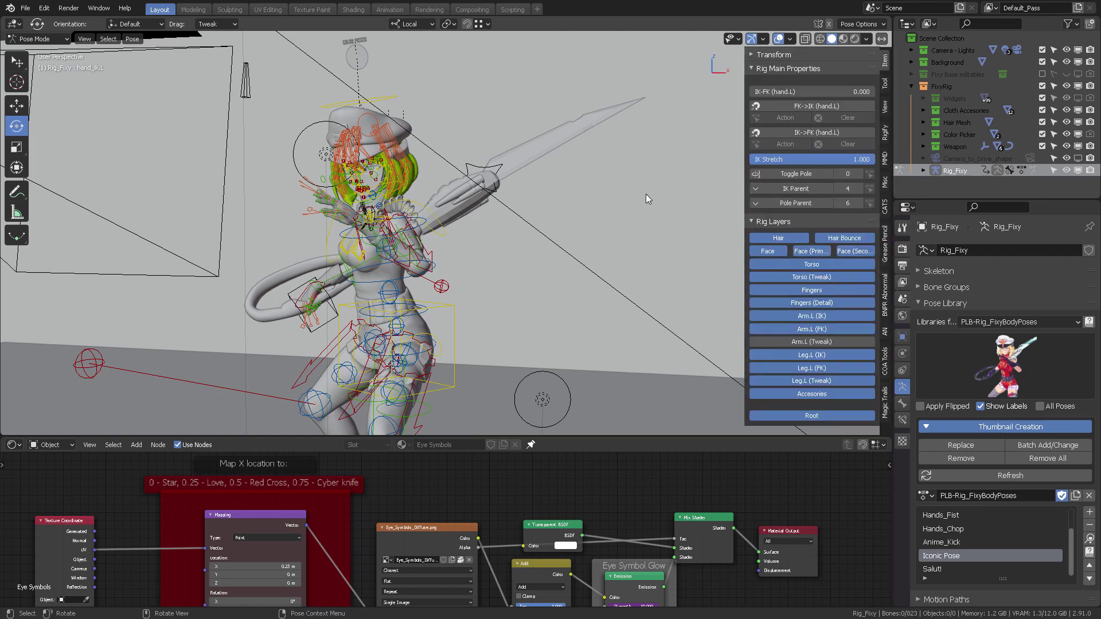
shift+middle_drag(629, 235, 640, 247)
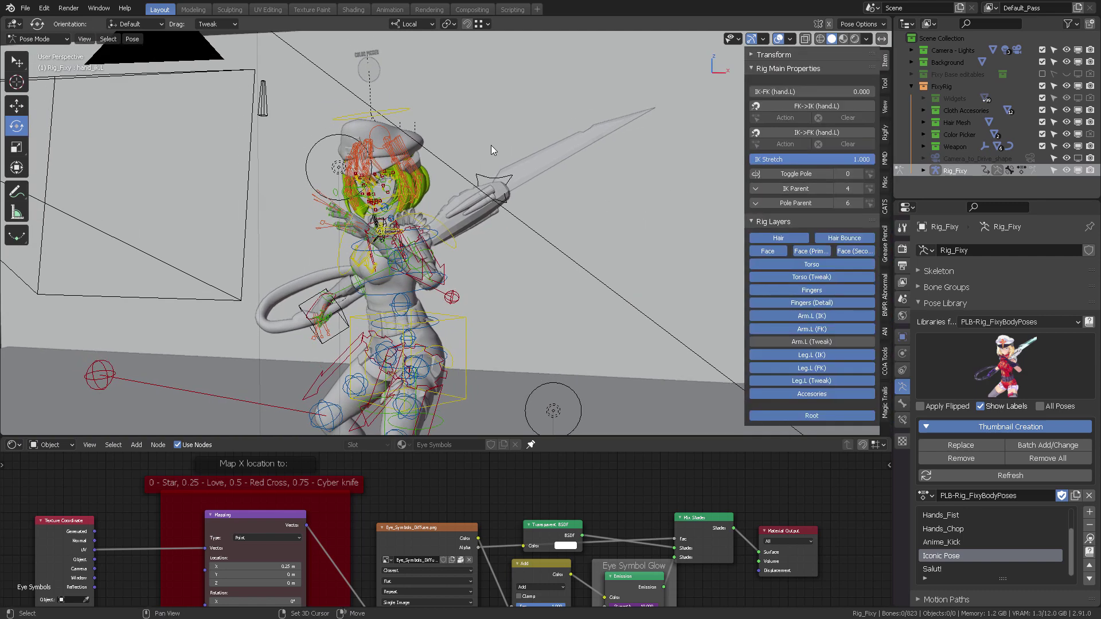
click(843, 39)
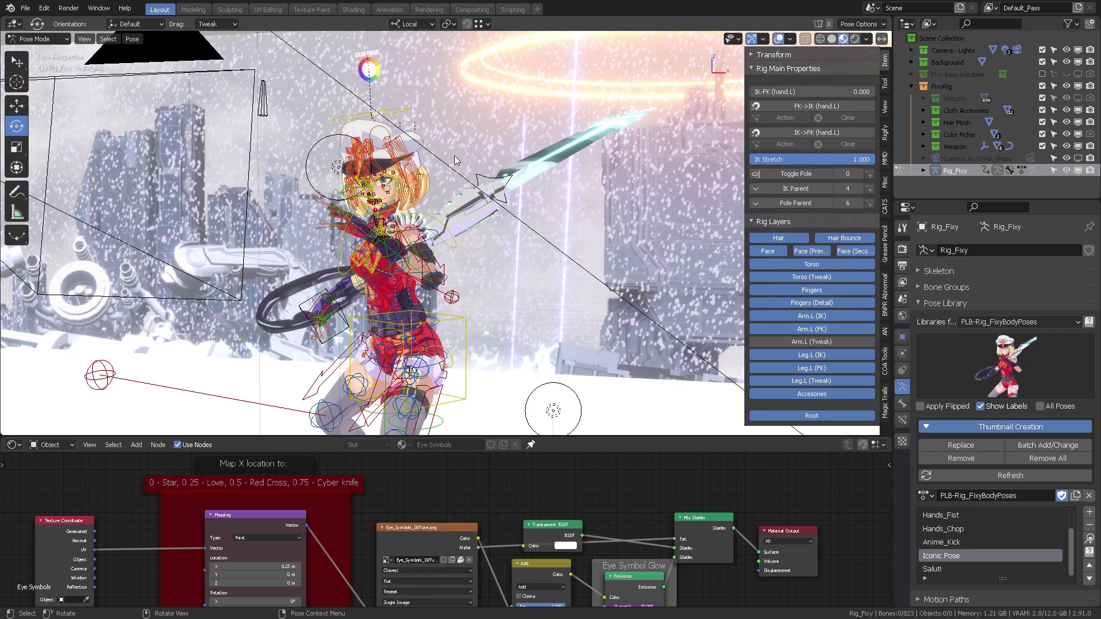
Switch to Object Mode and select the Color Picker wheel above the character's head to show its custom color and glow properties
middle_drag(457, 162, 552, 155)
scroll(493, 115, up, 2)
shift+middle_drag(430, 43, 437, 94)
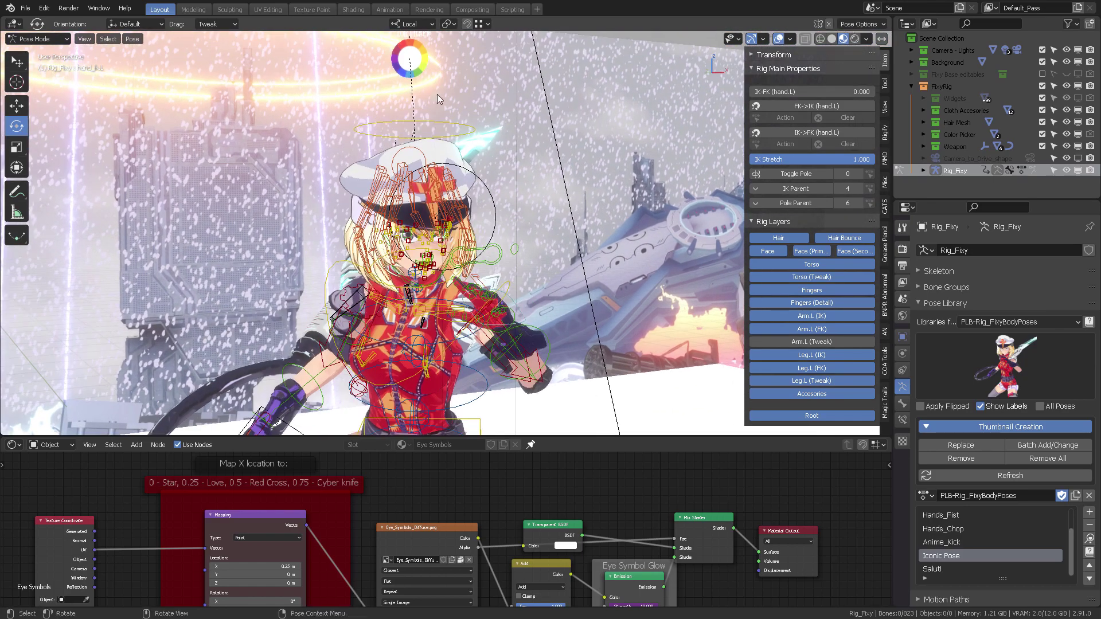
click(419, 58)
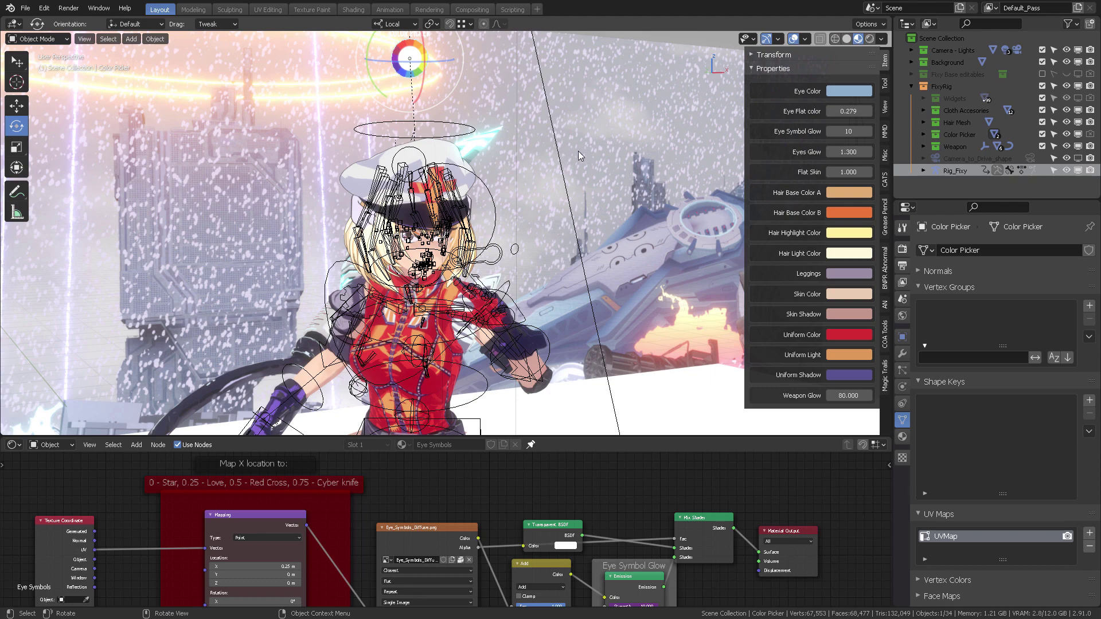
key(ctrl+Tab)
click(487, 154)
middle_drag(510, 131, 454, 126)
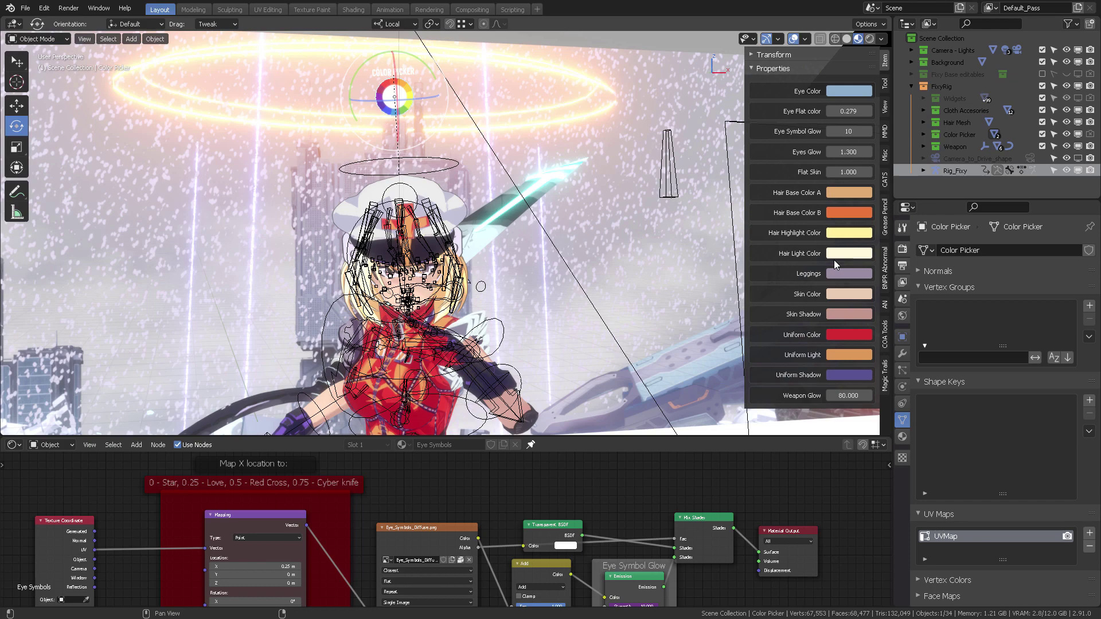
Hide the viewport overlays and change the Uniform Color to a muted green with H 0.303, S 0.316 and V 0.639
shift+middle_drag(558, 283, 519, 210)
click(794, 39)
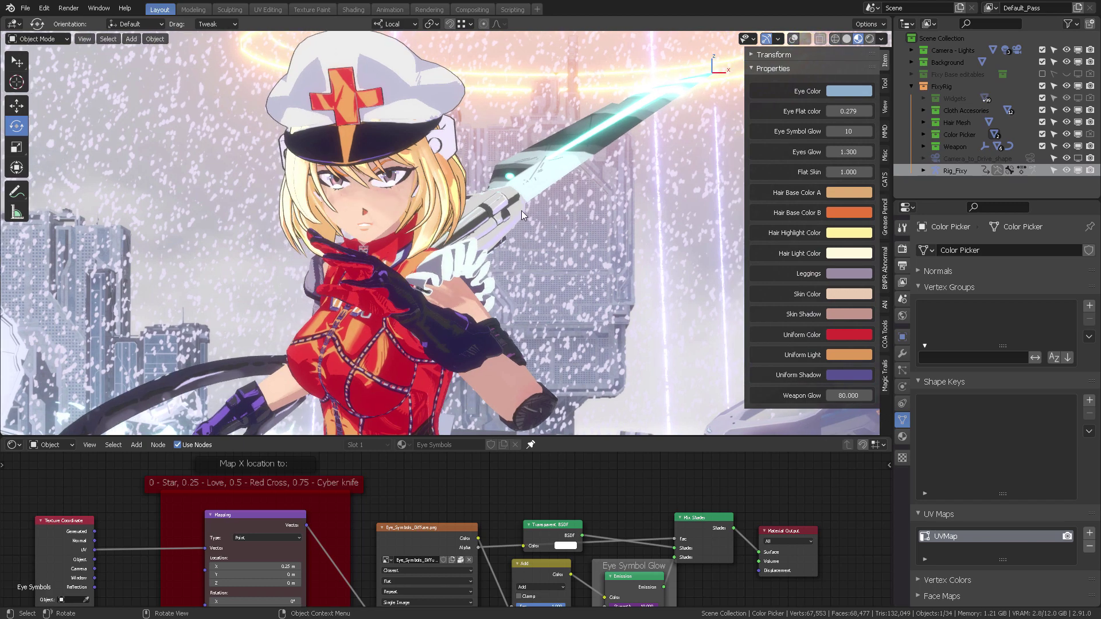
click(840, 333)
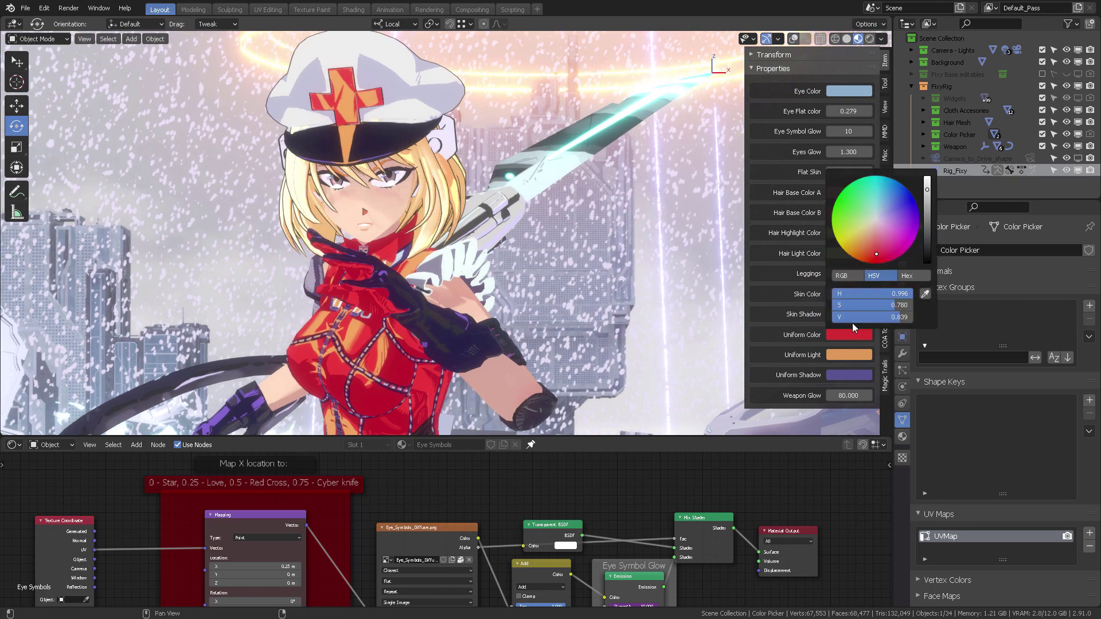
click(855, 213)
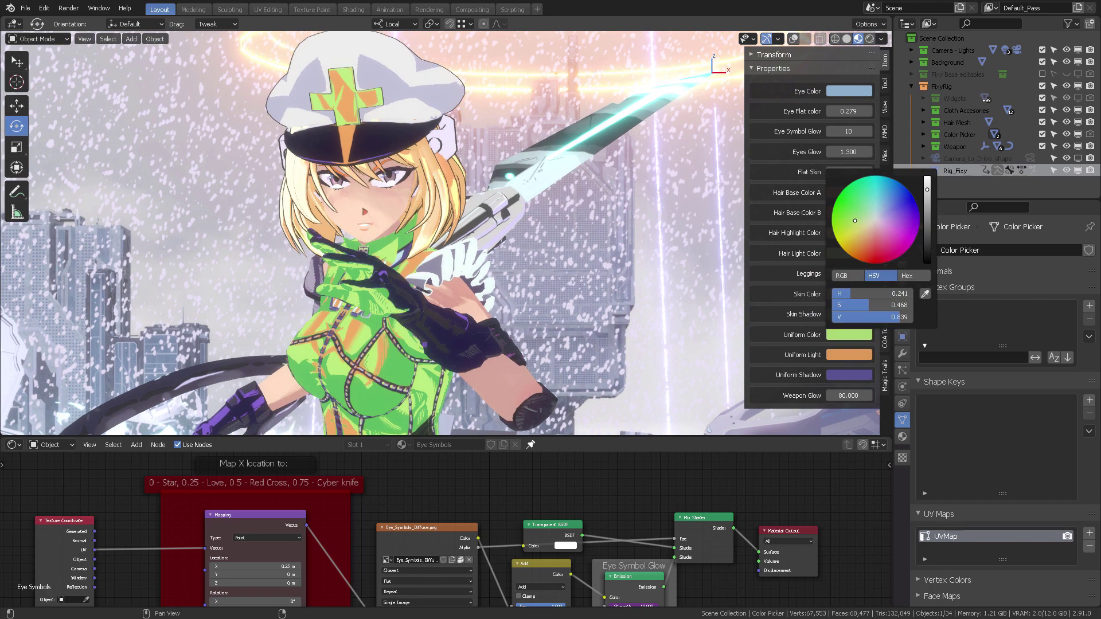
drag(855, 214, 849, 227)
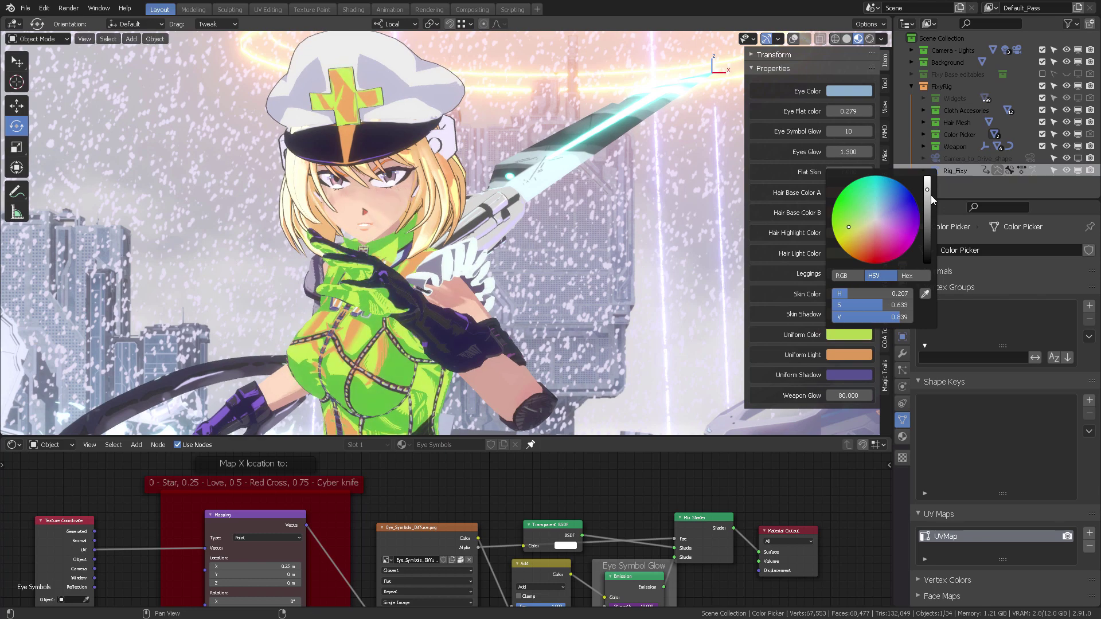
mouse_move(927, 194)
mouse_down()
mouse_move(928, 221)
mouse_move(927, 207)
mouse_up()
mouse_move(848, 227)
mouse_down()
mouse_move(845, 214)
mouse_move(862, 215)
mouse_up()
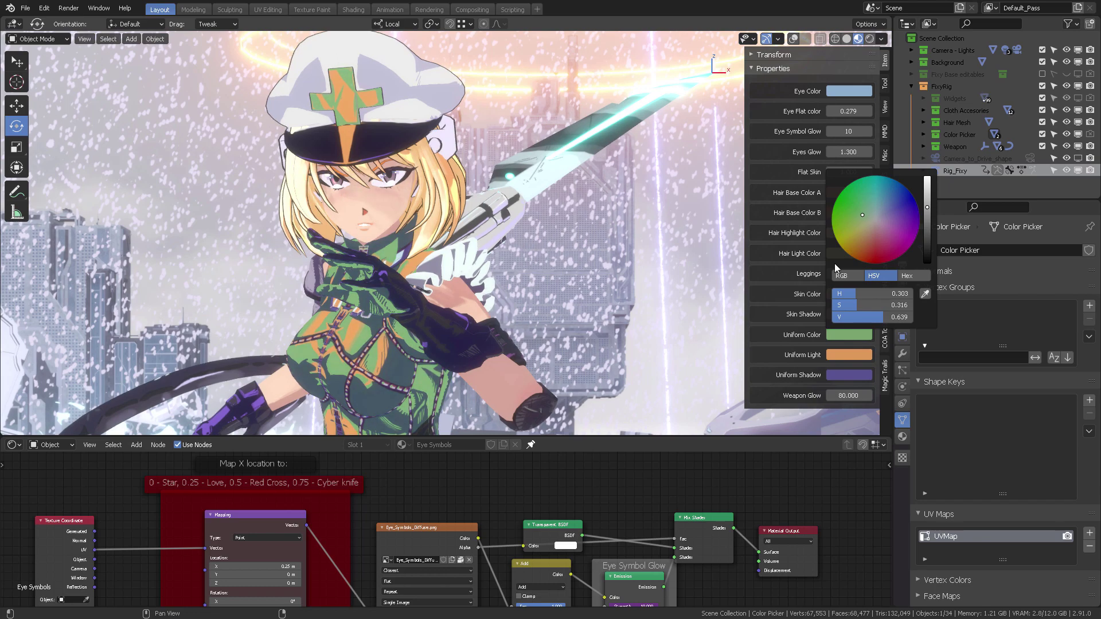
Change the Color Picker's Uniform Shadow color to a muted greyish green
click(842, 374)
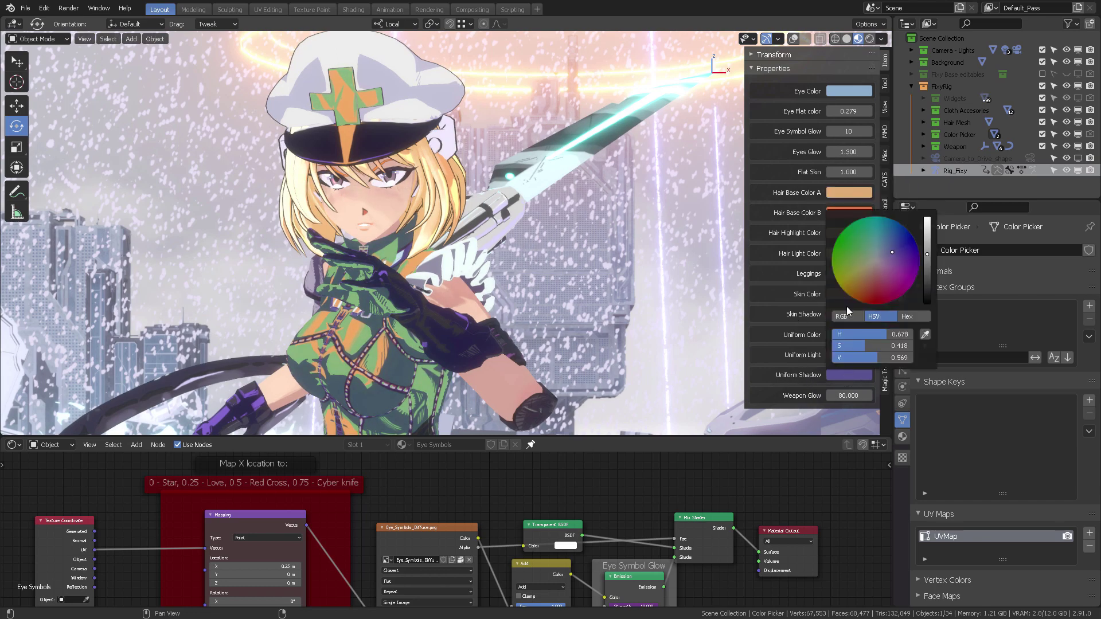
drag(869, 255, 861, 251)
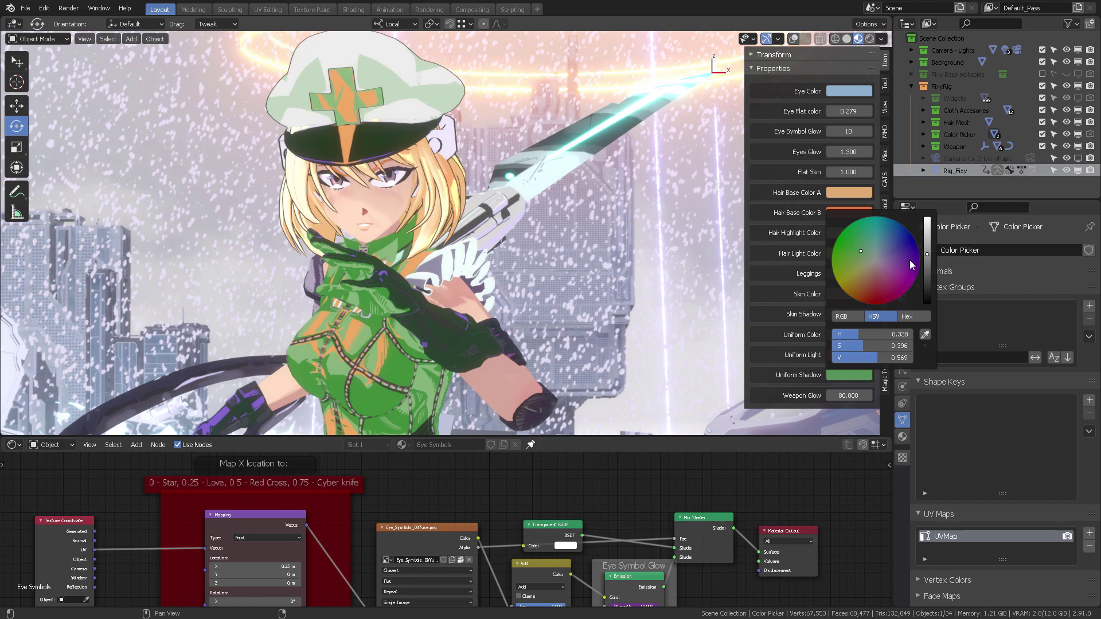
mouse_move(928, 263)
mouse_down()
mouse_move(928, 281)
mouse_move(928, 265)
mouse_move(868, 256)
mouse_up()
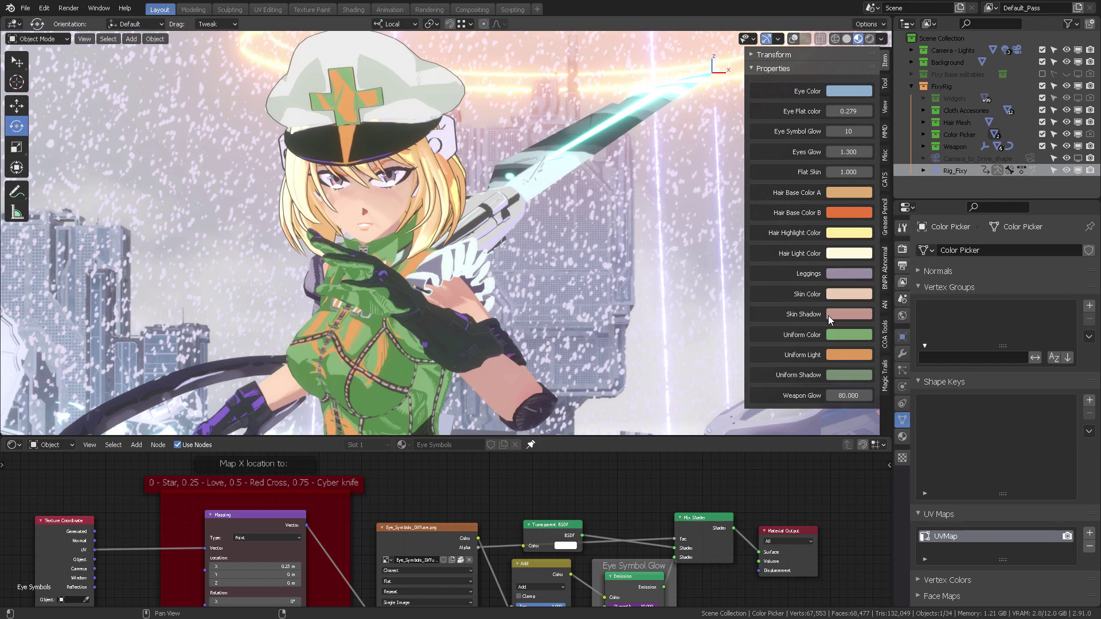
Change the Uniform Light color to a pale green and check the recolored outfit on the whole character
click(845, 353)
drag(867, 239, 869, 238)
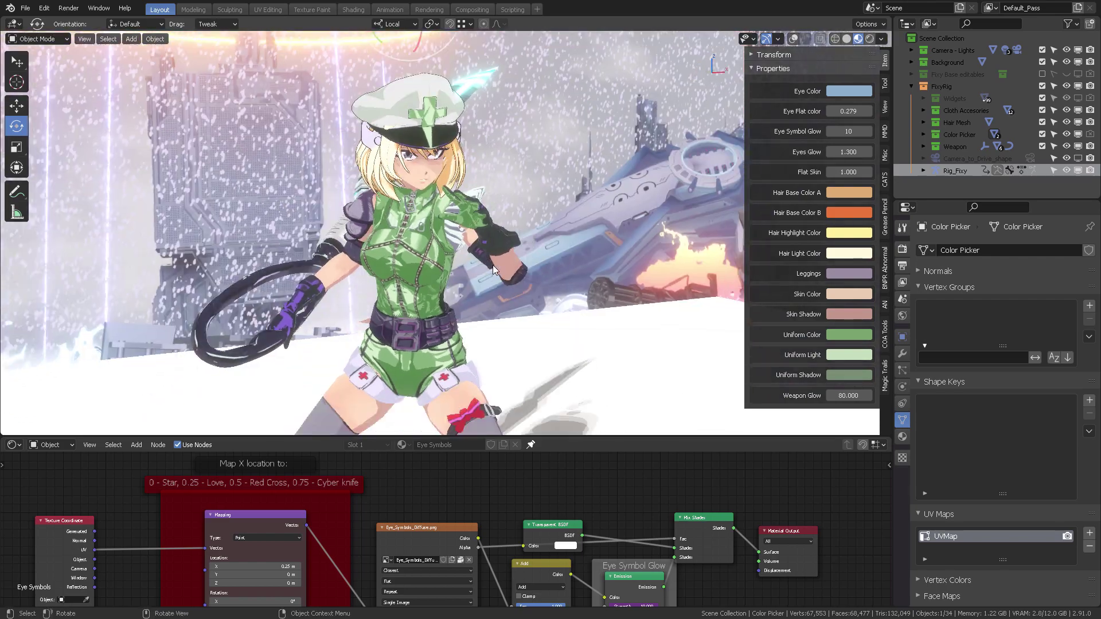
scroll(493, 268, down, 3)
shift+middle_drag(495, 280, 403, 230)
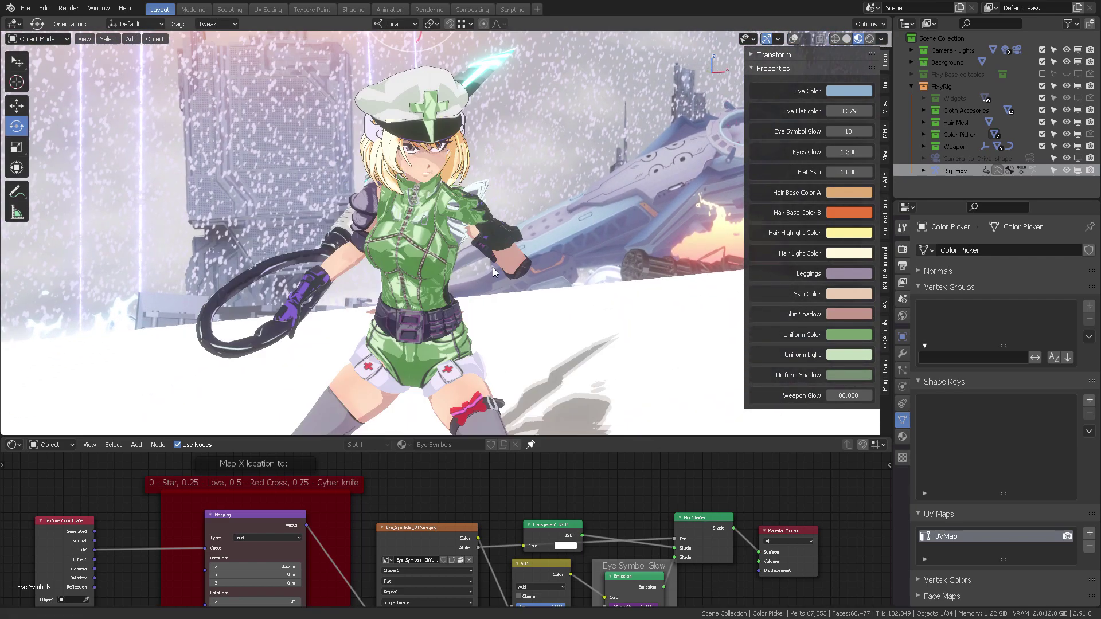
Select the Fixy Body mesh at the character's face and show the viewport overlays
scroll(497, 195, up, 2)
shift+middle_drag(498, 192, 597, 253)
scroll(524, 230, up, 2)
scroll(511, 223, up, 2)
middle_drag(596, 252, 634, 244)
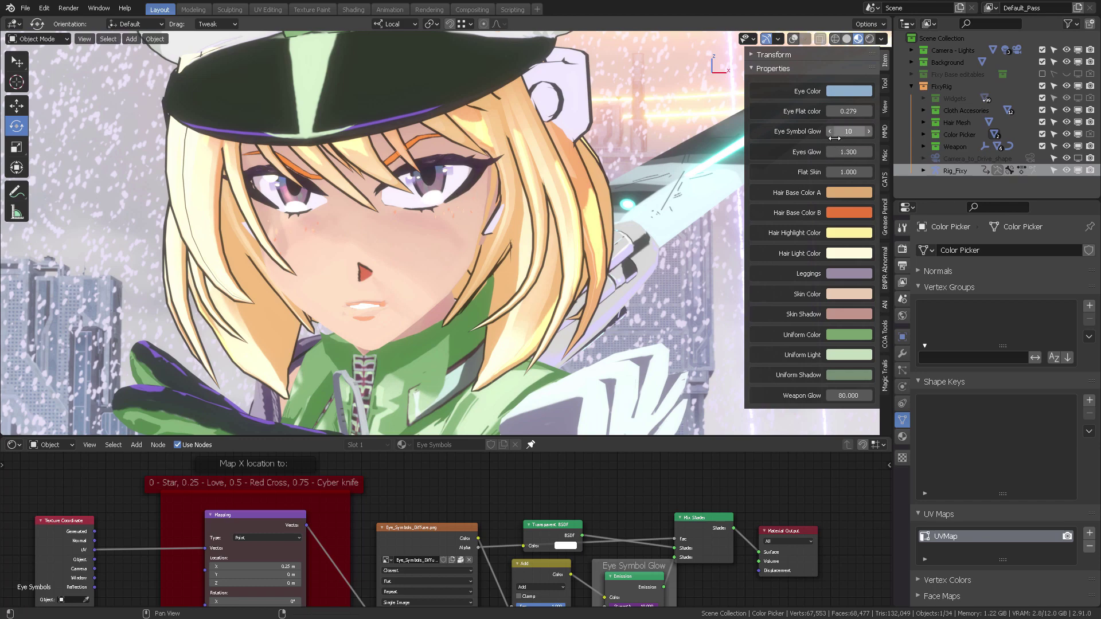
click(439, 180)
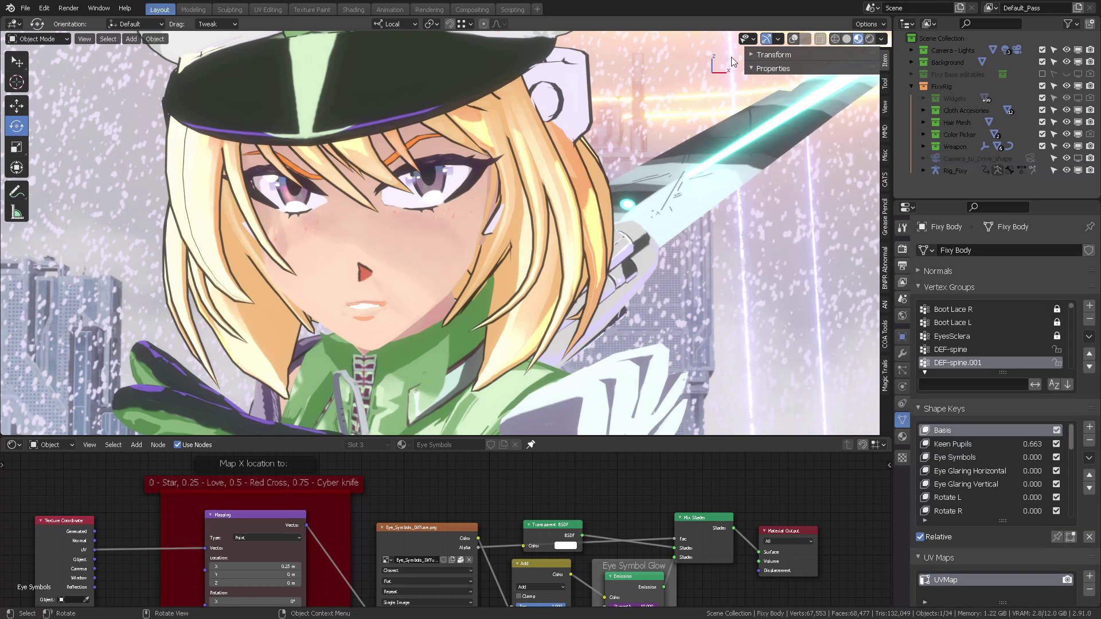
click(792, 40)
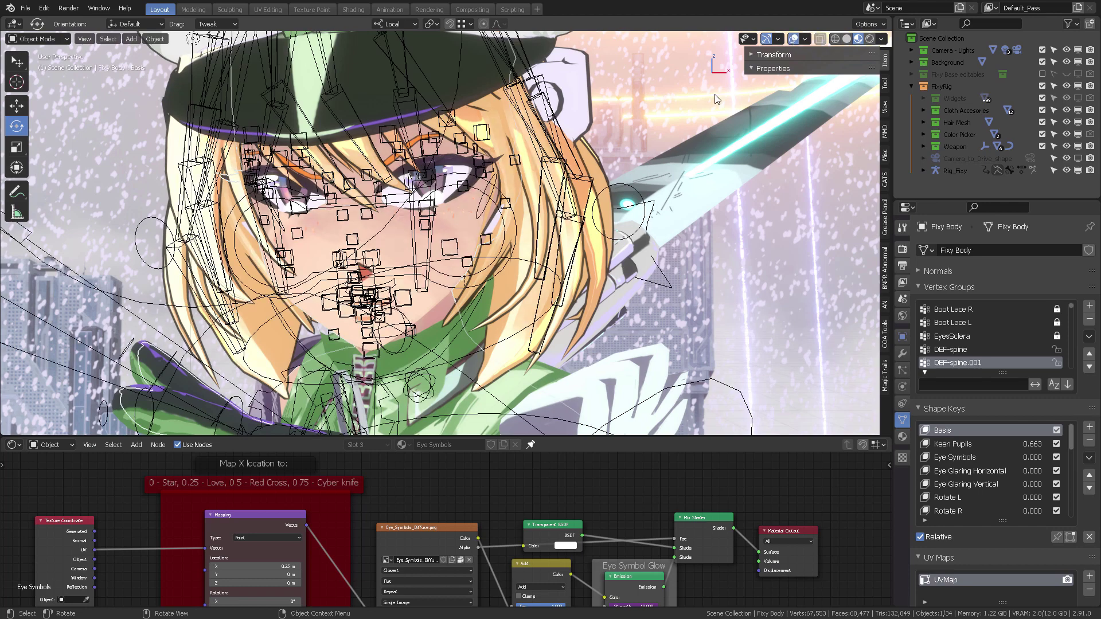
click(443, 182)
key(ctrl+Tab)
key(Tab)
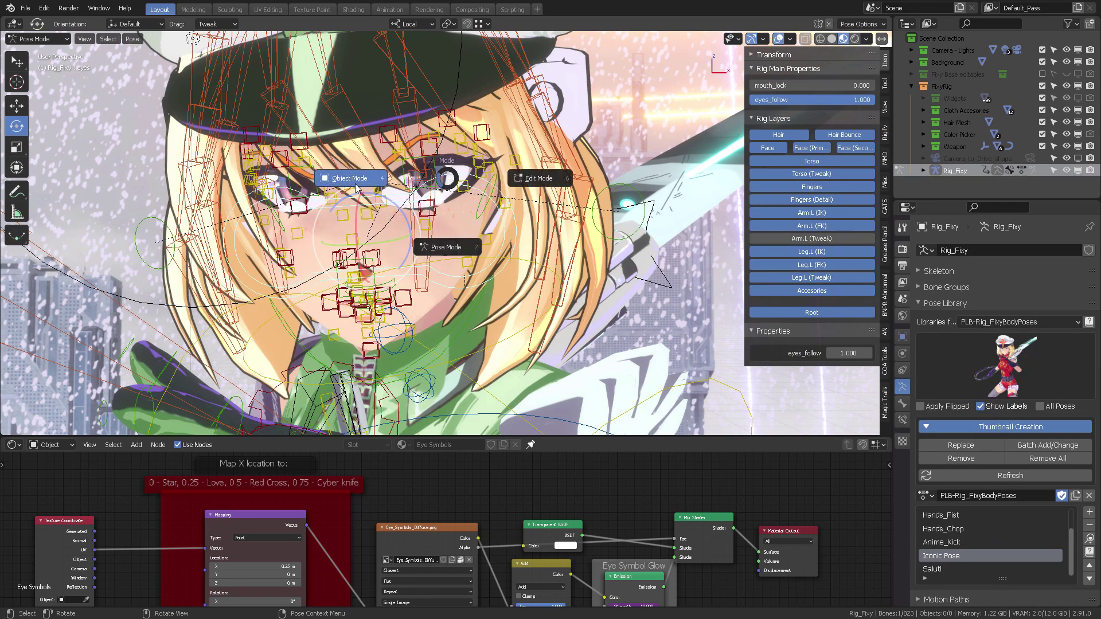
click(354, 184)
Select the Fixy Body mesh and set its Eye Symbols shape key value to 1.000
key(alt+a)
scroll(448, 179, up, 5)
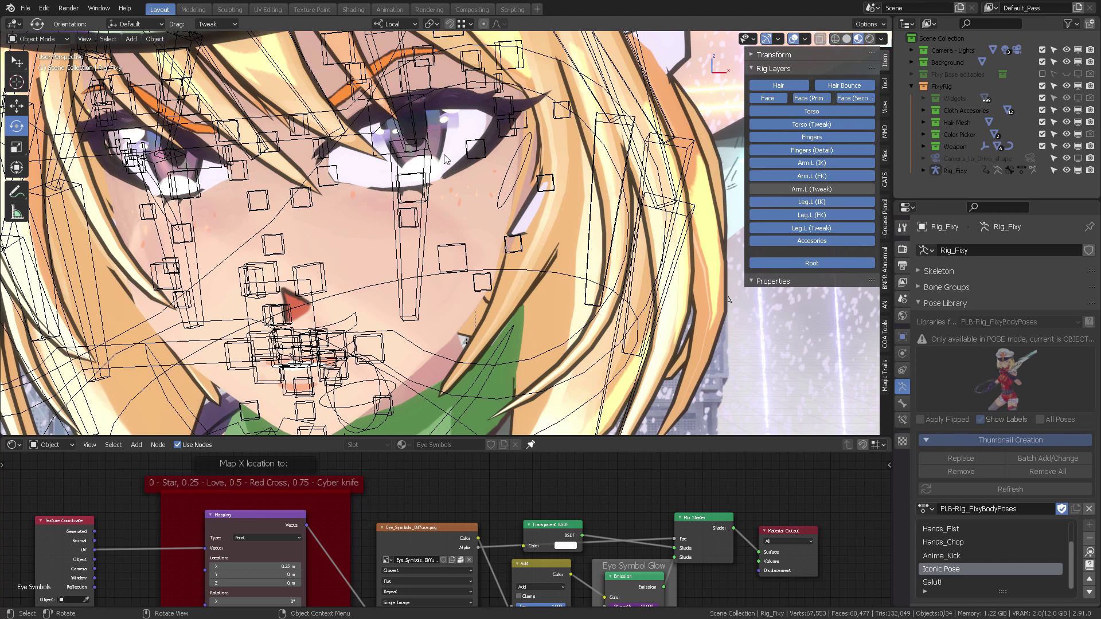
click(449, 158)
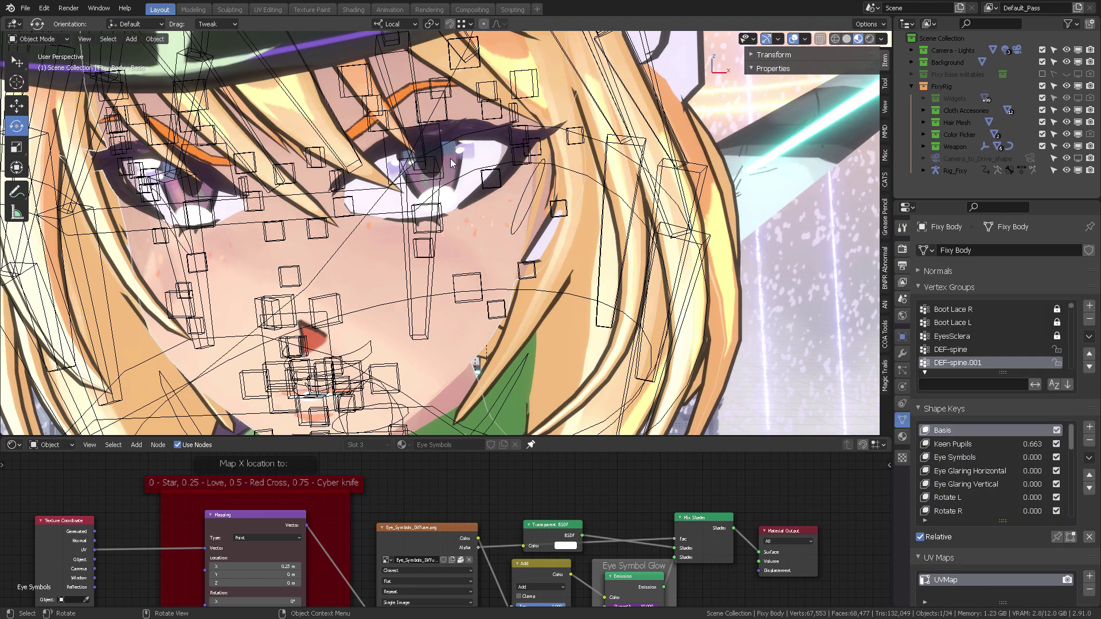
click(449, 160)
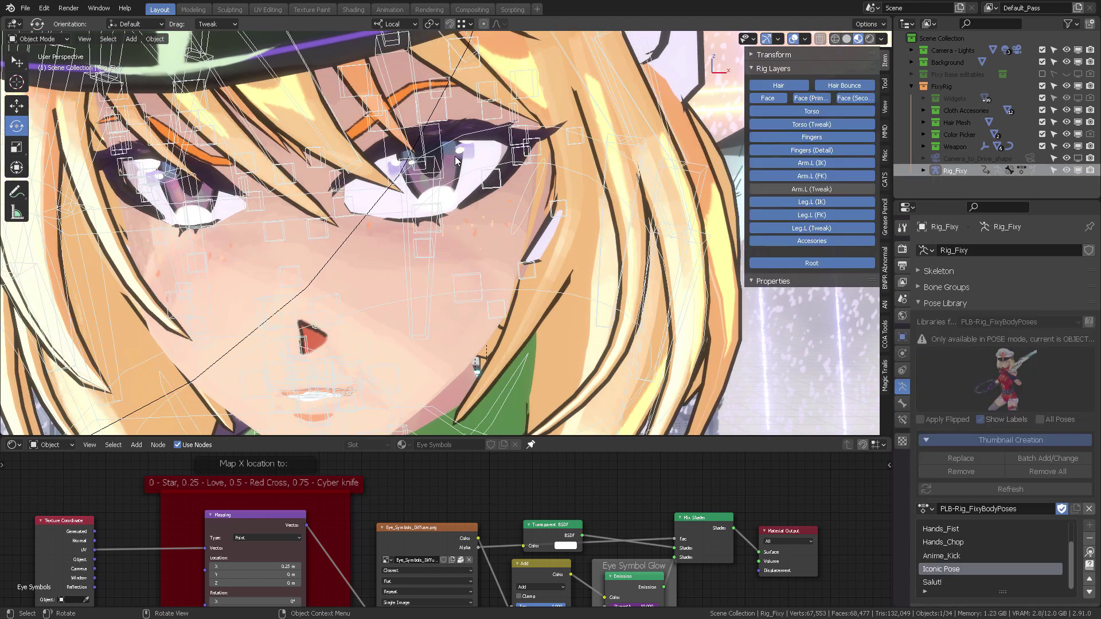
click(509, 213)
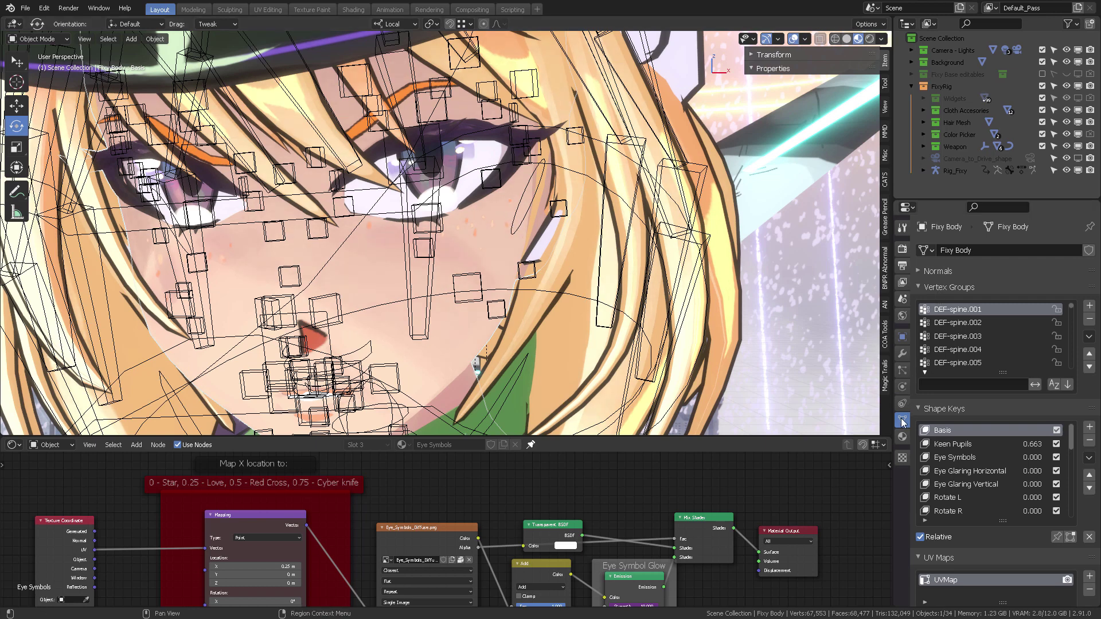
click(936, 286)
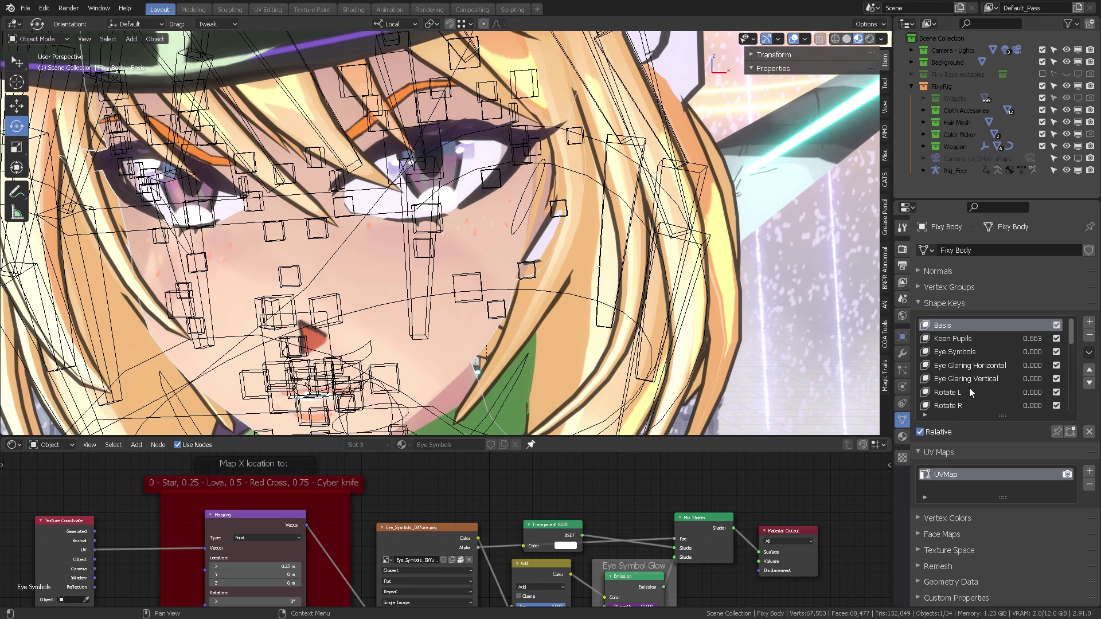
click(951, 354)
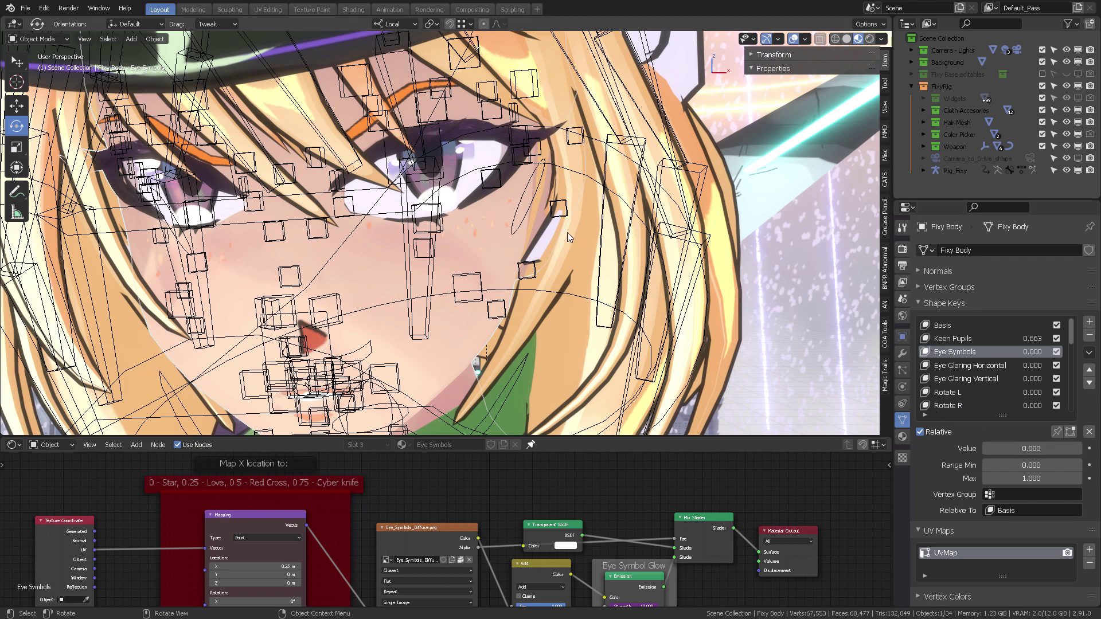
drag(1002, 453, 1080, 453)
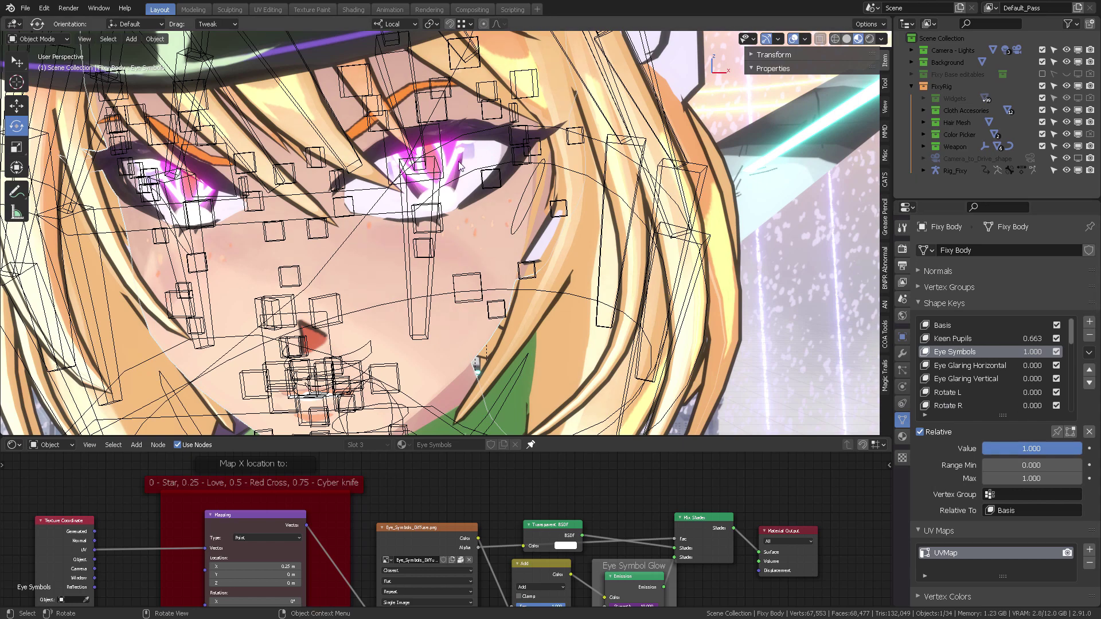
Show the body's Eye Symbols material and examine the Mapping node and the note listing the X location for each symbol
middle_drag(450, 179, 420, 142)
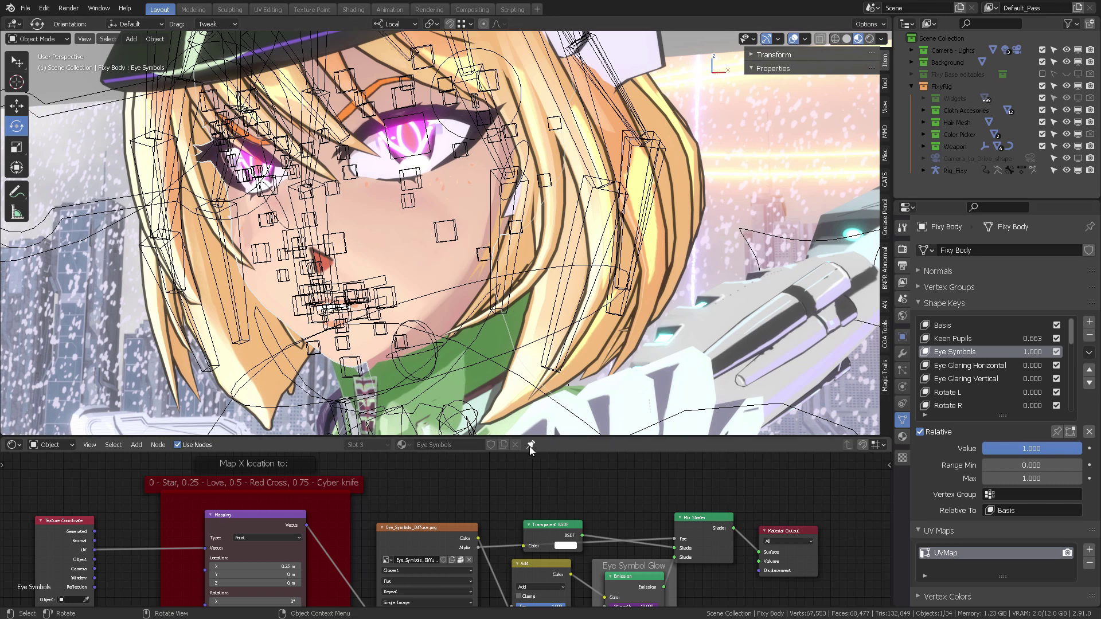
click(902, 437)
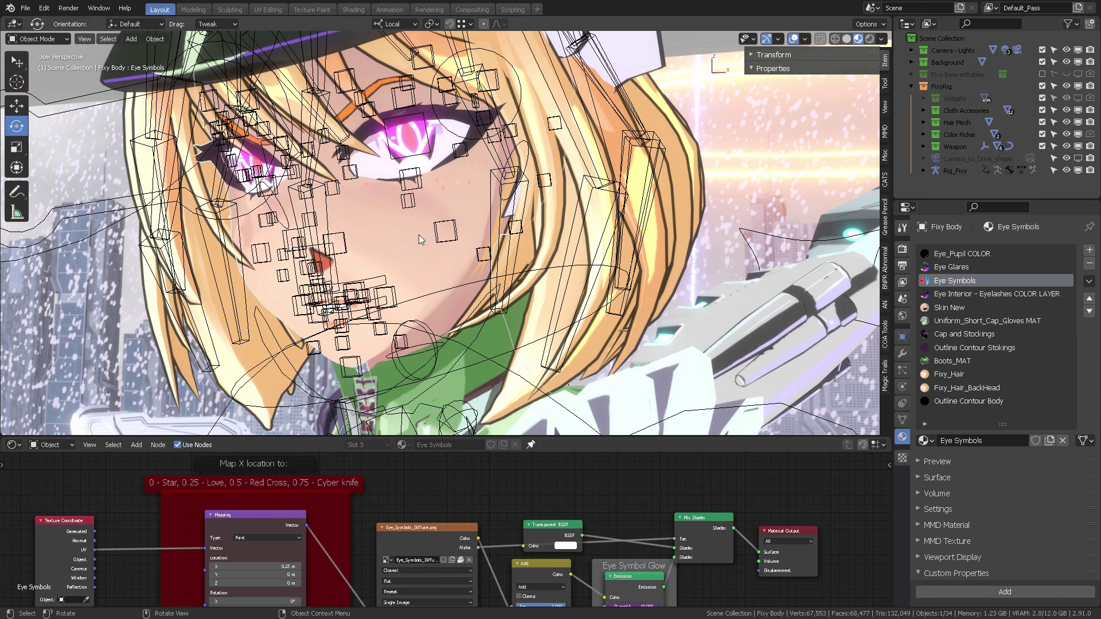
middle_drag(436, 483, 533, 484)
scroll(483, 511, up, 1)
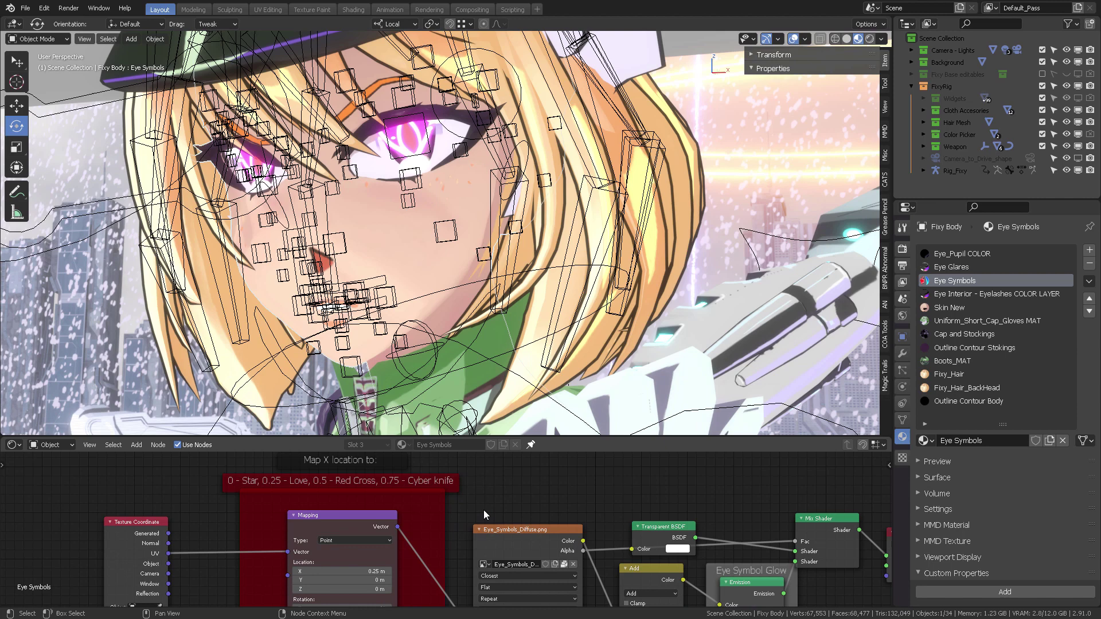
scroll(483, 515, up, 3)
middle_drag(484, 514, 569, 471)
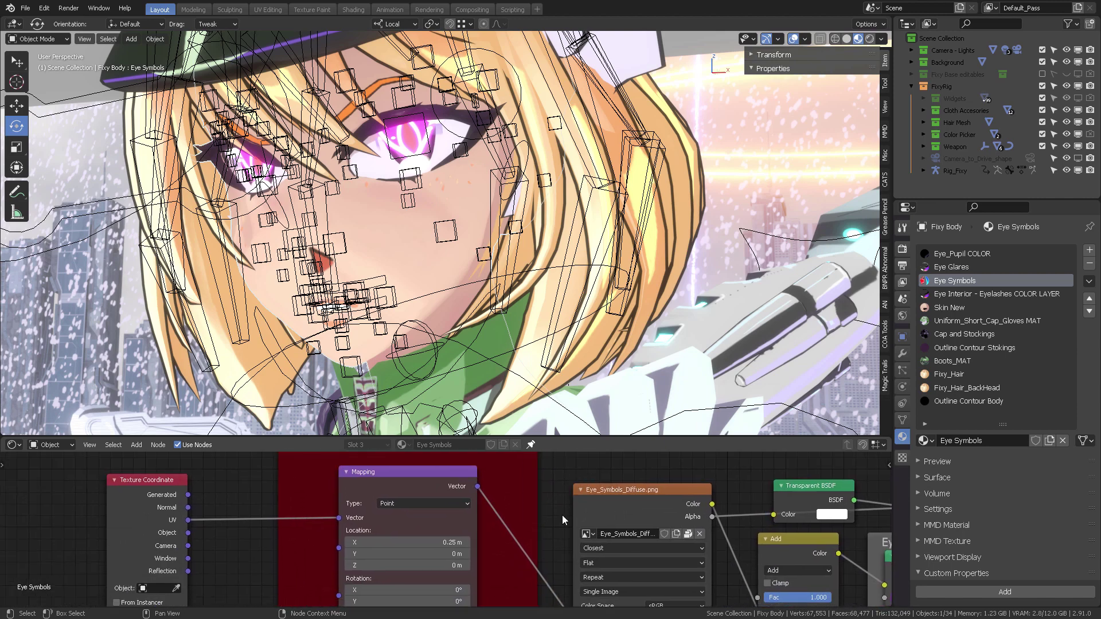
middle_drag(563, 516, 584, 564)
mouse_move(512, 507)
middle_down()
mouse_move(499, 515)
mouse_move(543, 522)
mouse_move(549, 483)
middle_up()
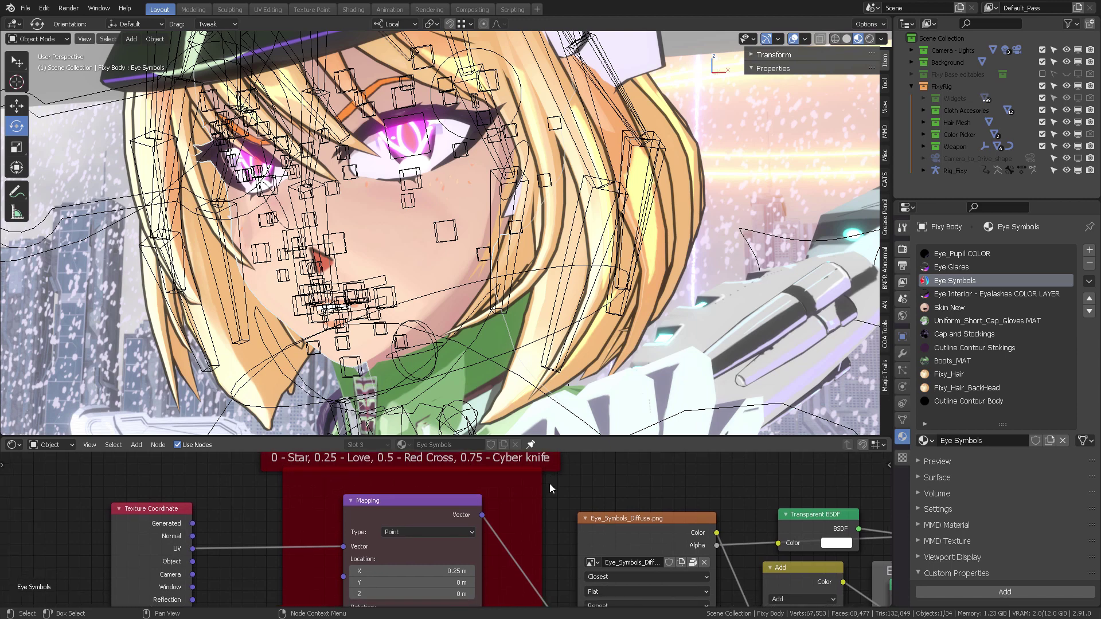
mouse_move(547, 530)
middle_down()
mouse_move(551, 508)
mouse_move(533, 574)
mouse_move(546, 489)
middle_up()
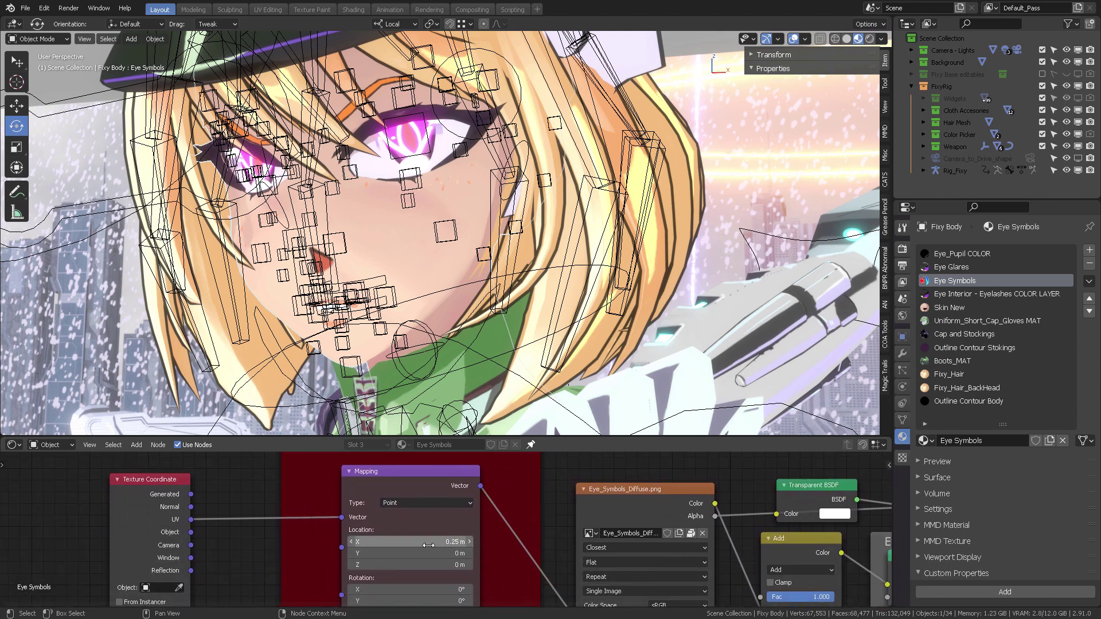
middle_drag(492, 553, 493, 565)
middle_drag(393, 484, 379, 526)
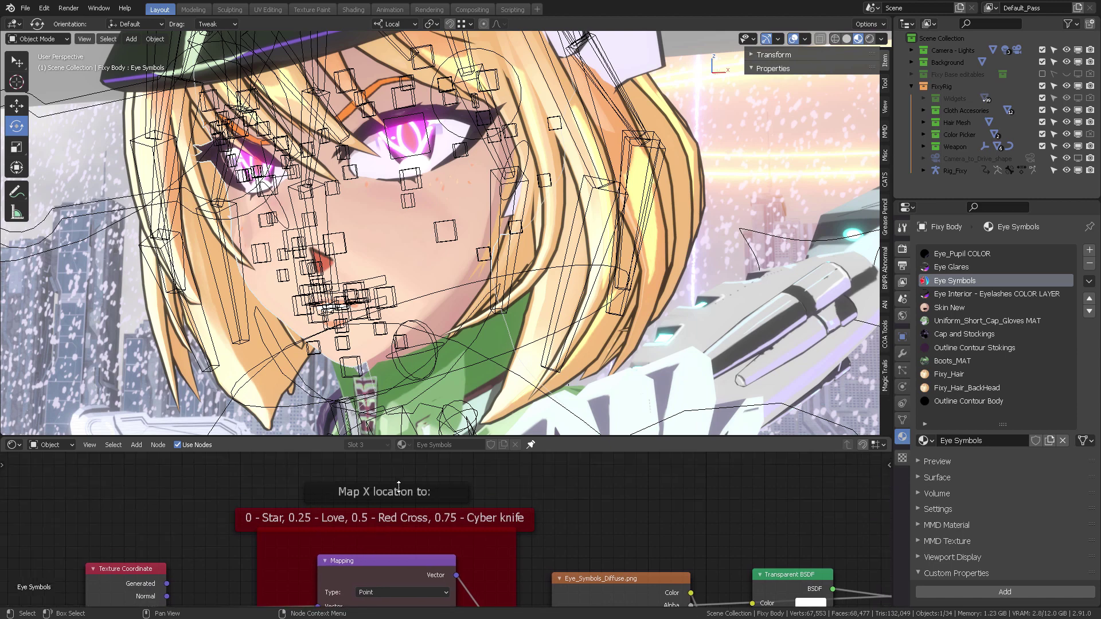
shift+scroll(488, 549, down, 2)
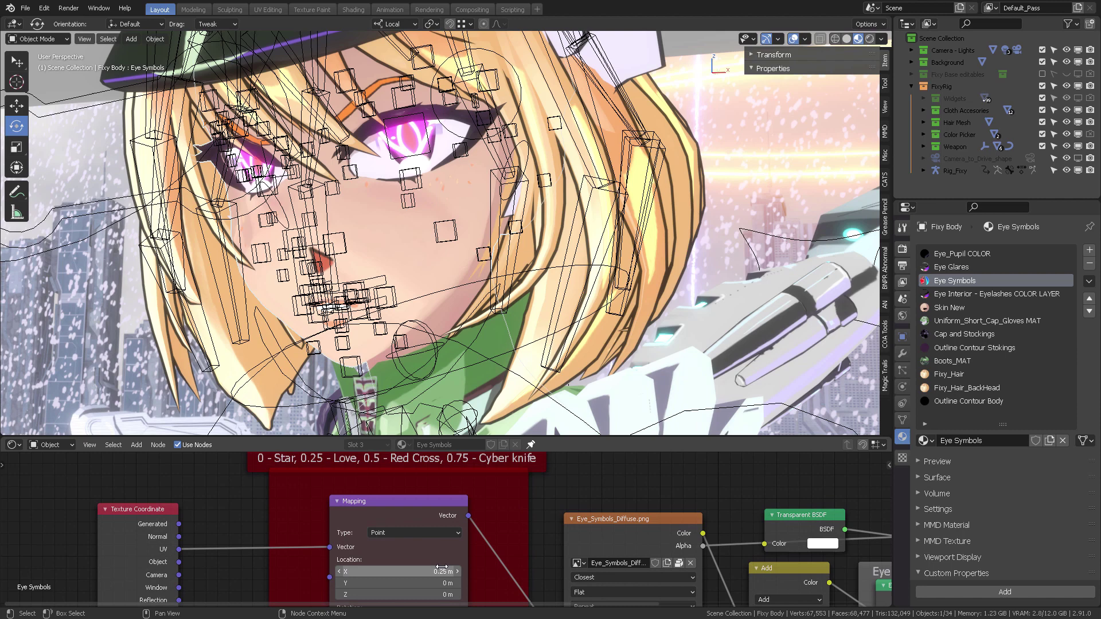
Preview the Star and Love eye symbols by setting the Mapping node's X location to 0 m and 0.25 m
click(442, 567)
key(Return)
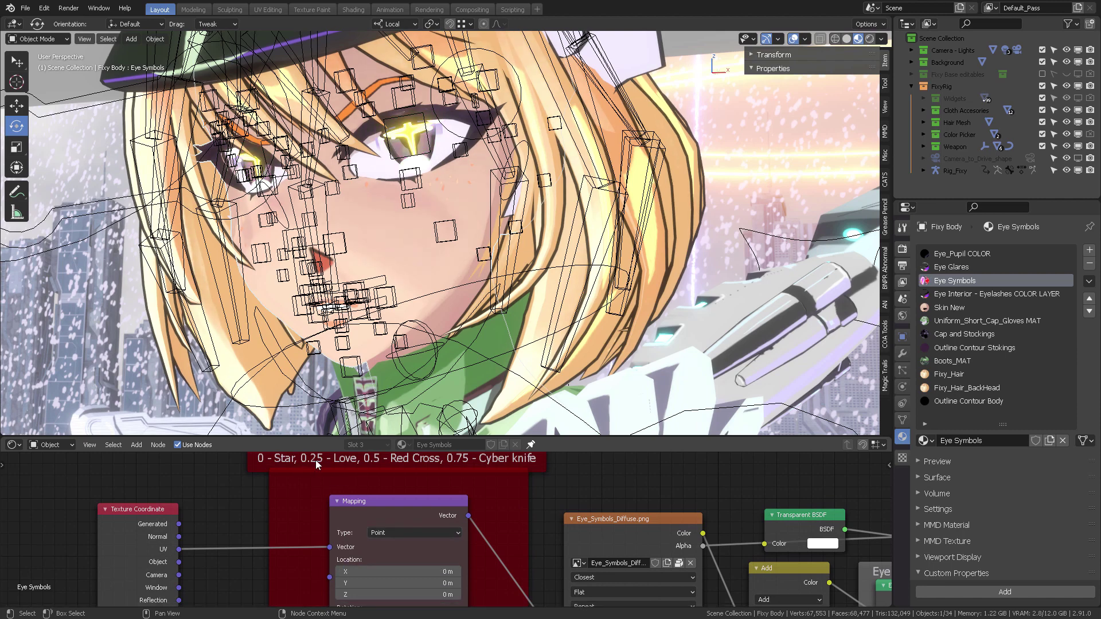
click(407, 570)
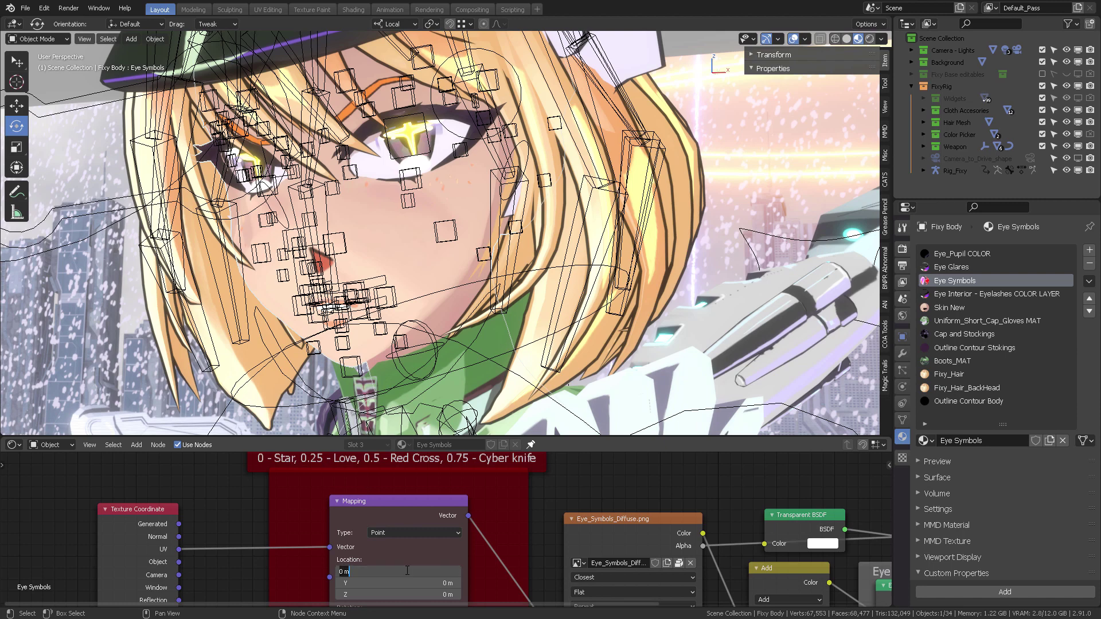
key(Return)
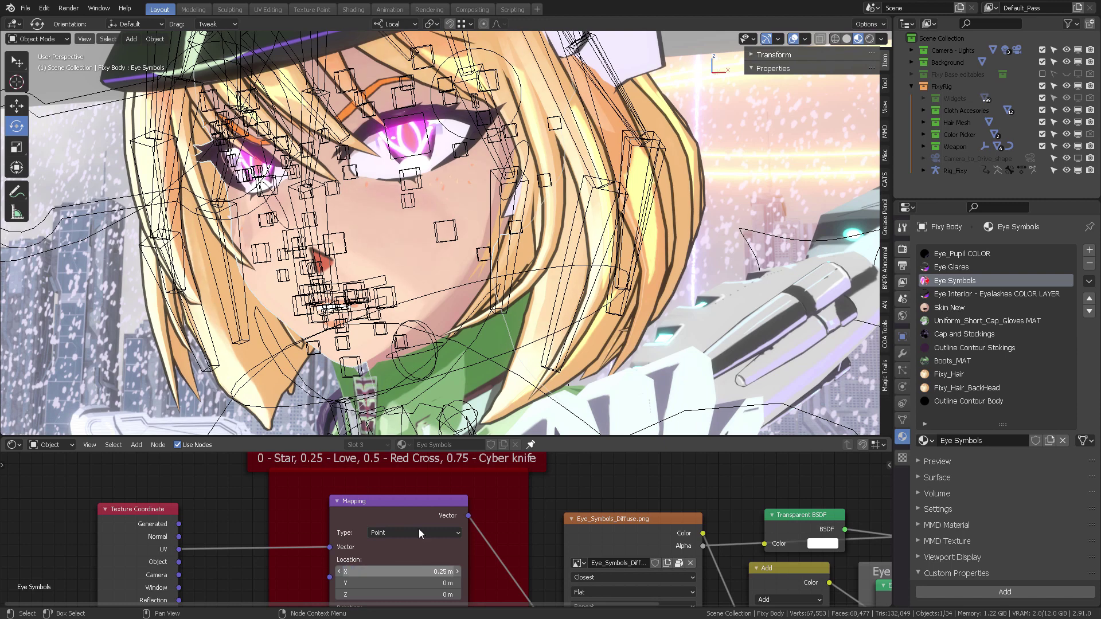
Preview the Red Cross and Cyber knife eye symbols by setting the Mapping node's X location to 0.5 m and 0.75 m
click(402, 570)
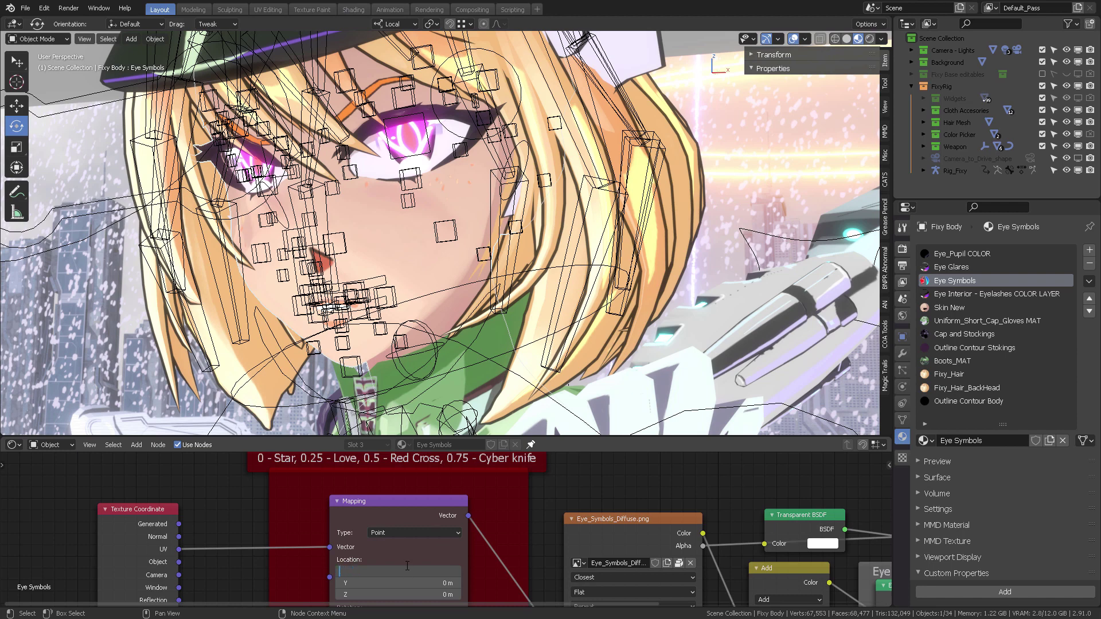
key(Return)
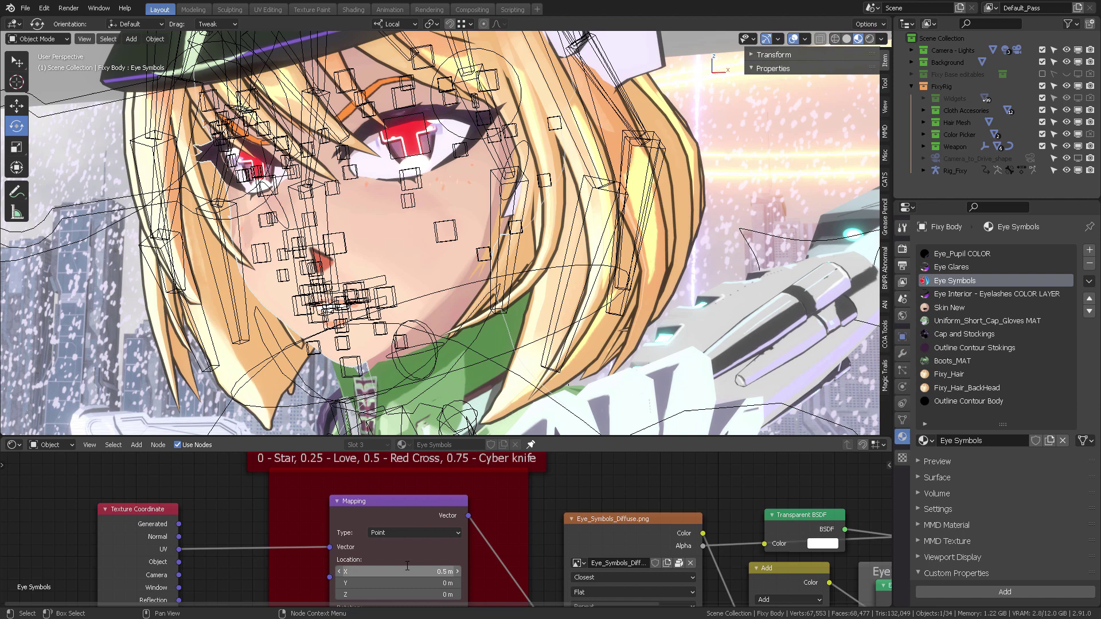
middle_drag(404, 185, 403, 180)
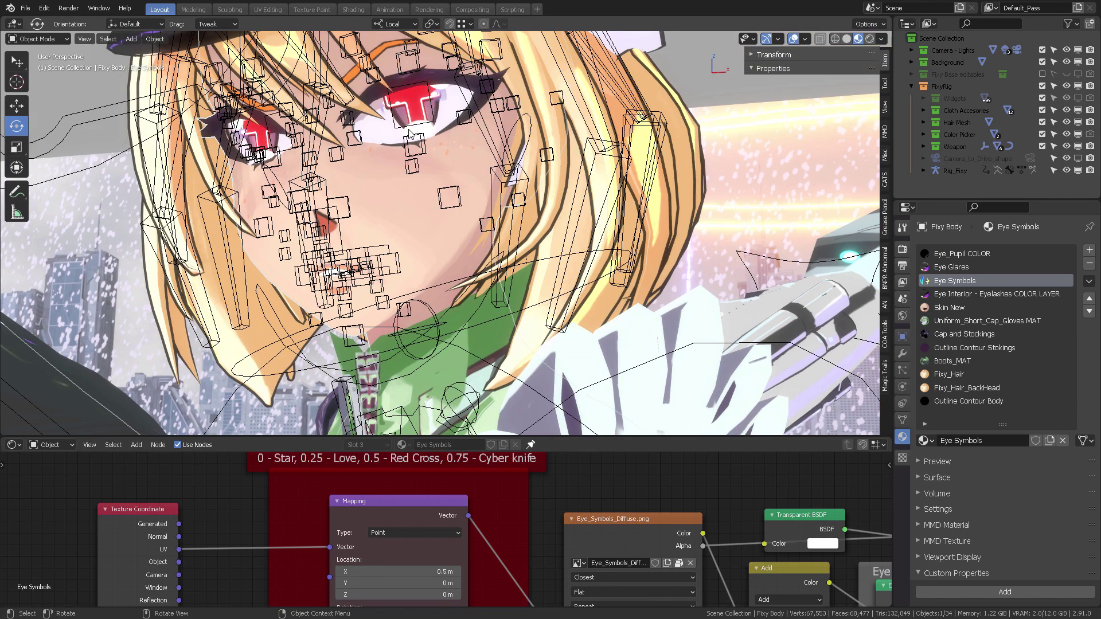
click(399, 572)
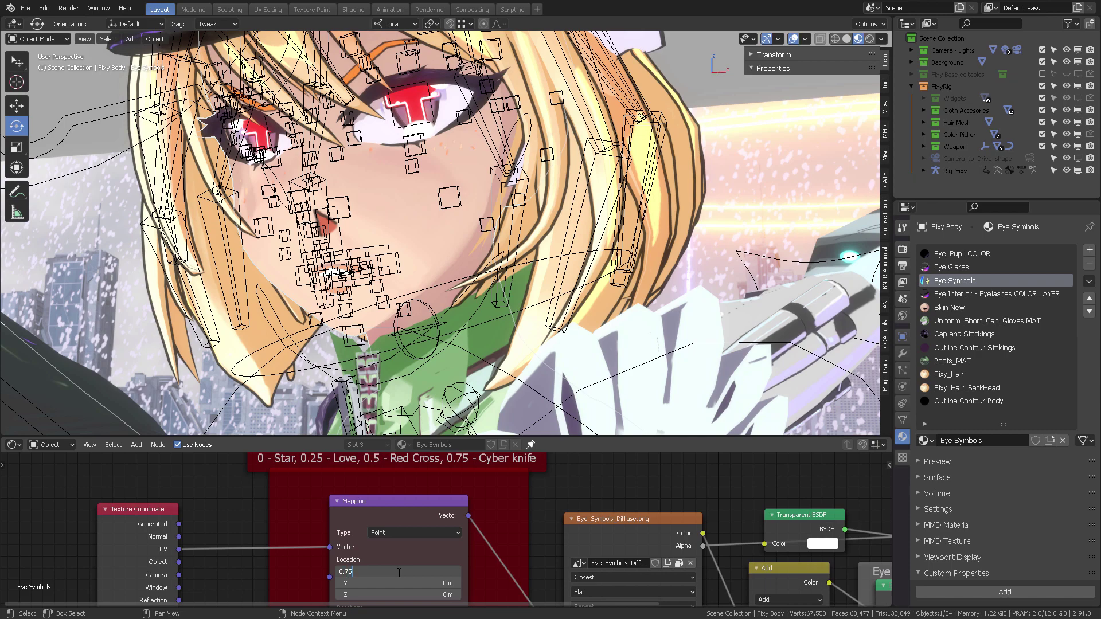
text(0.75)
key(Return)
Select the Color Picker object above the character's head and set its Eye Symbol Glow to 8
middle_drag(600, 198, 434, 249)
scroll(434, 202, down, 1)
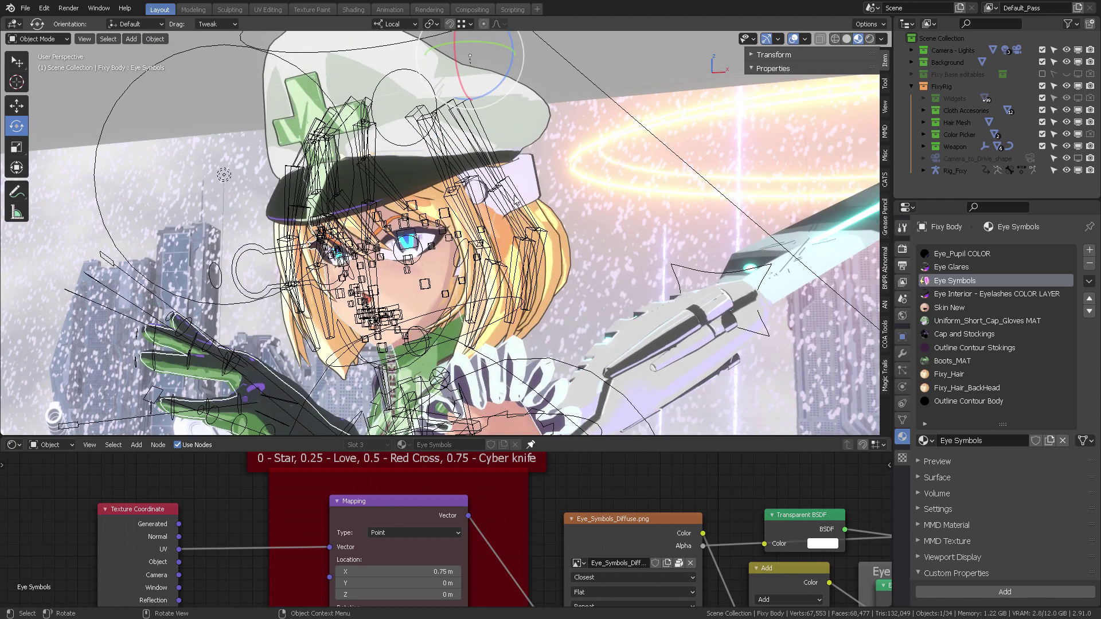
scroll(519, 191, down, 3)
scroll(521, 191, down, 2)
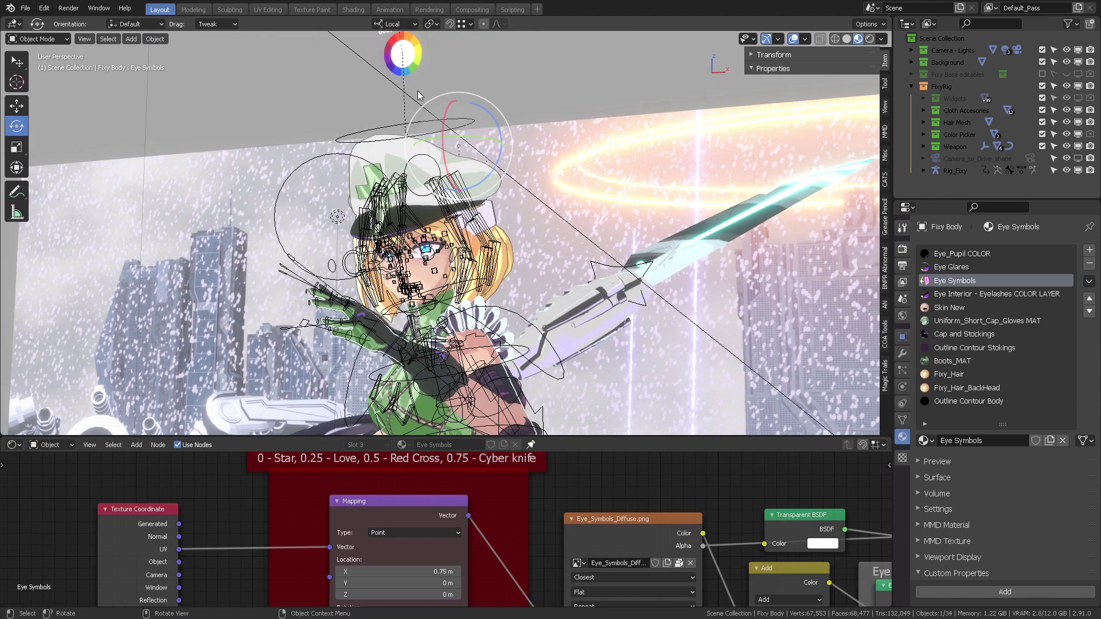
click(413, 53)
scroll(617, 221, up, 5)
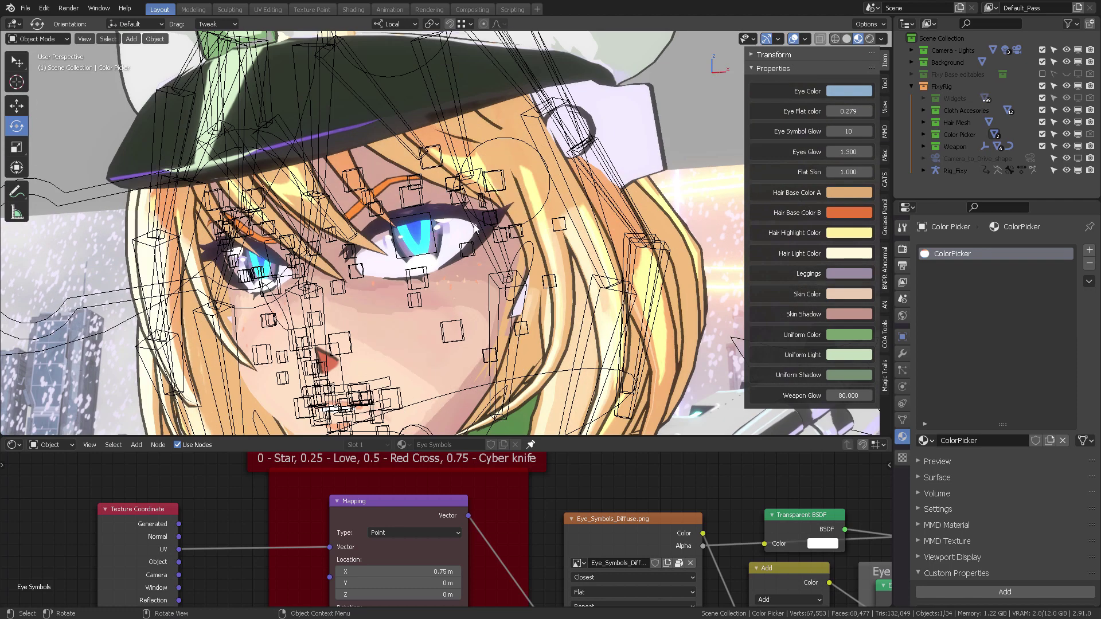
scroll(436, 233, up, 2)
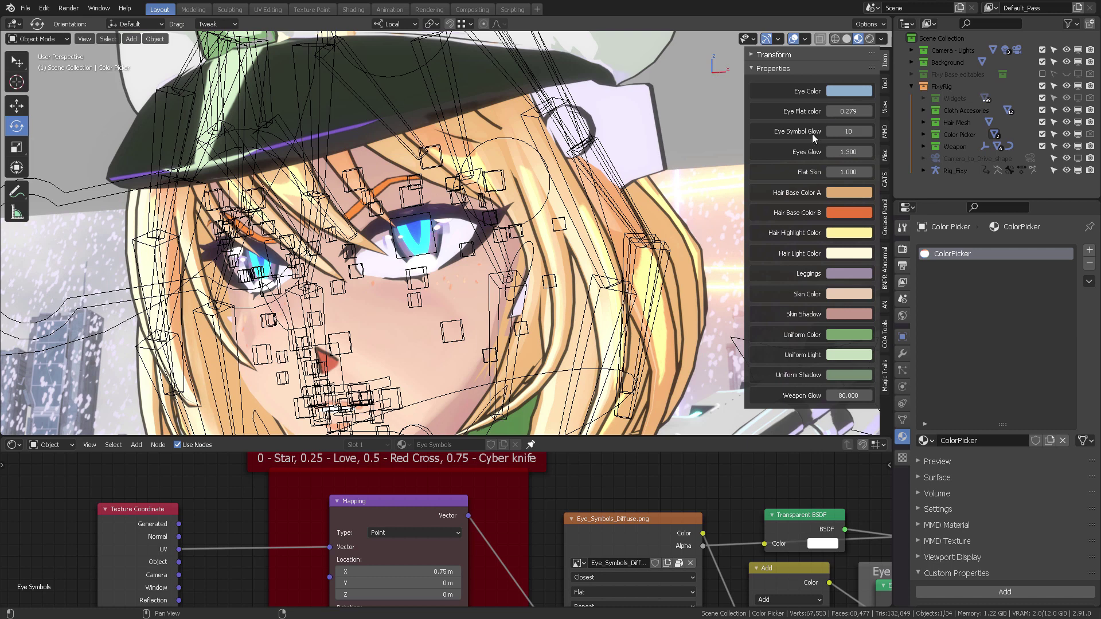
mouse_move(856, 133)
mouse_down()
mouse_move(826, 133)
mouse_move(843, 131)
mouse_up()
Select the Fixy Body mesh and set its Eye Symbols shape key value to 0.000
click(401, 337)
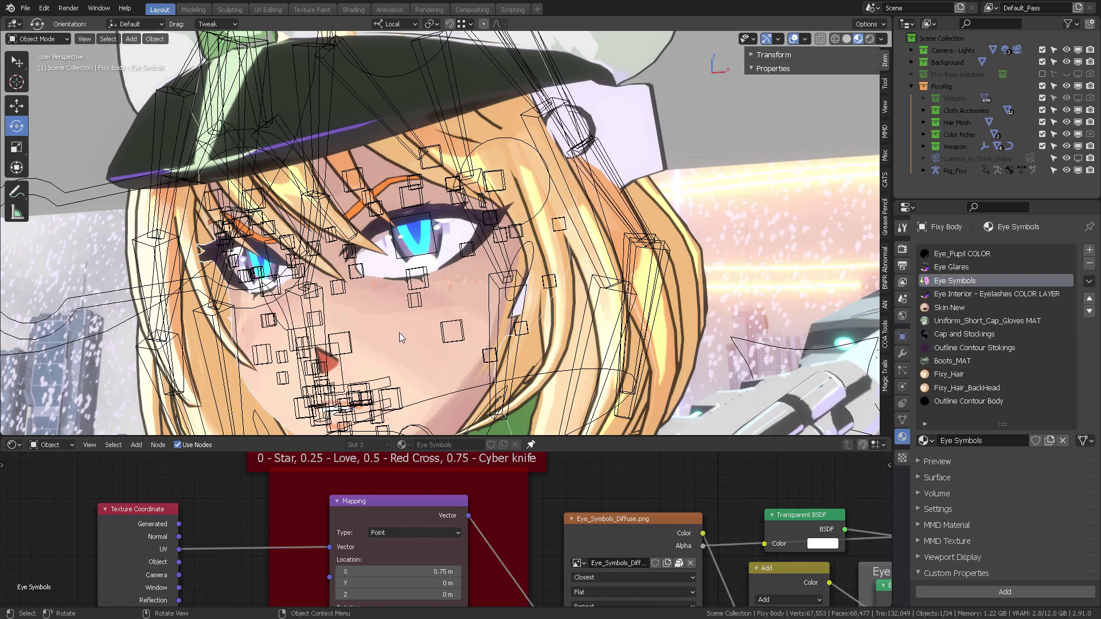
click(903, 421)
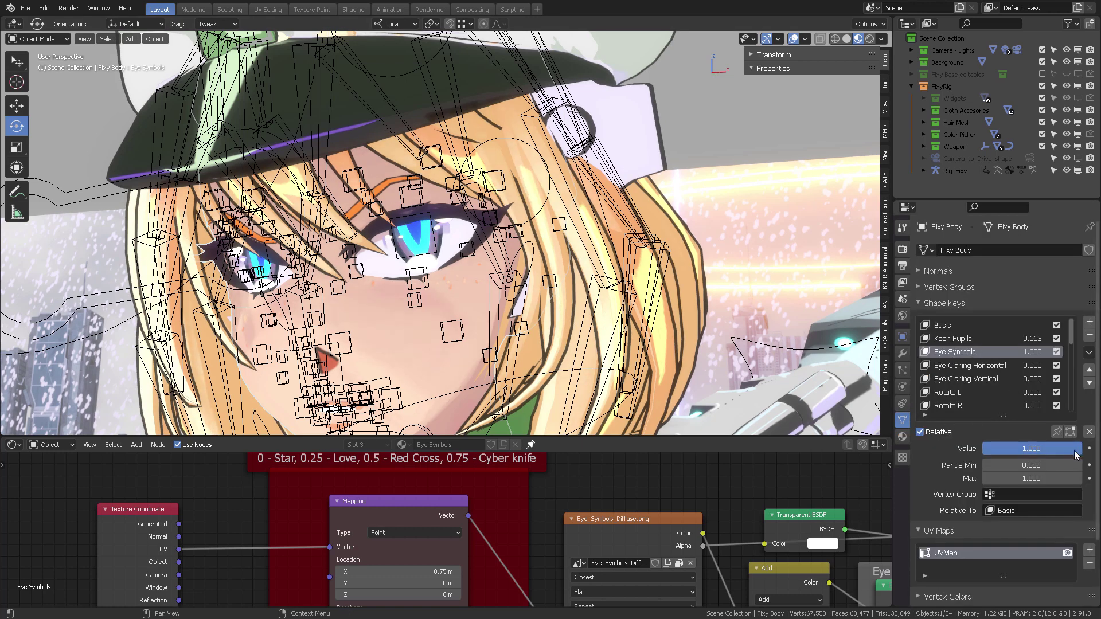
drag(1074, 449, 982, 449)
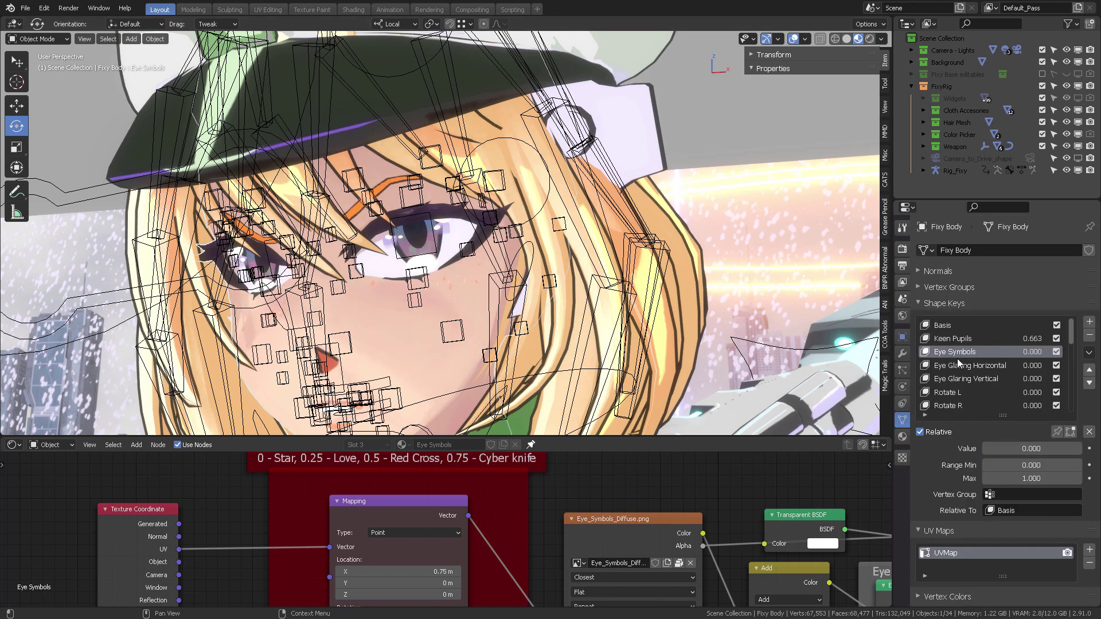
Select the Color Picker object, raise its Eyes Glow to 78.490 and change the Eye Color to red
click(429, 245)
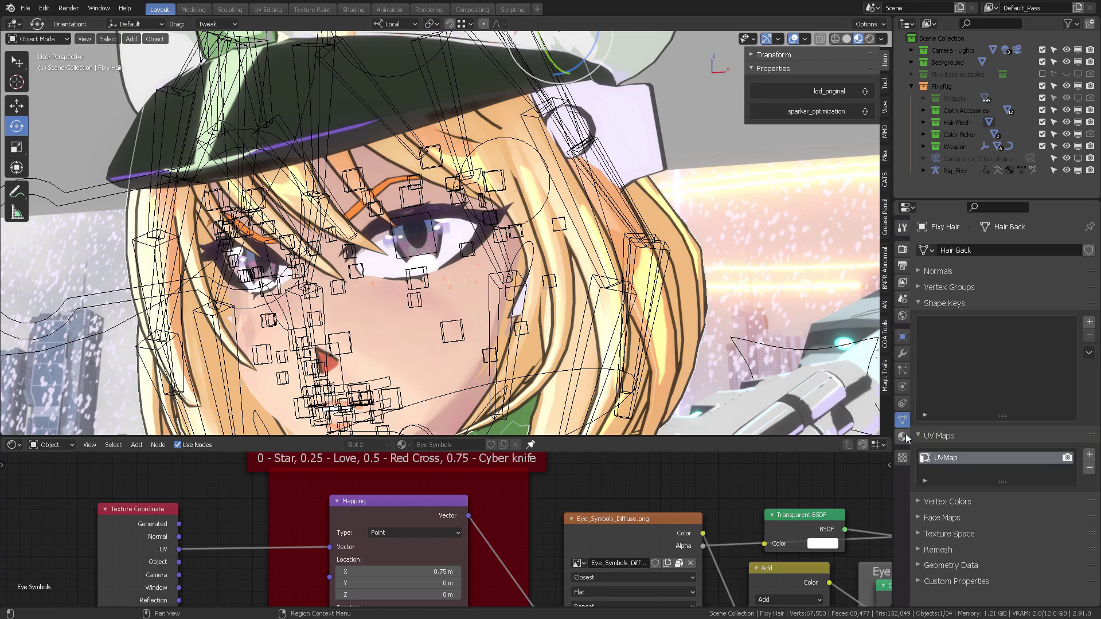
scroll(453, 91, down, 8)
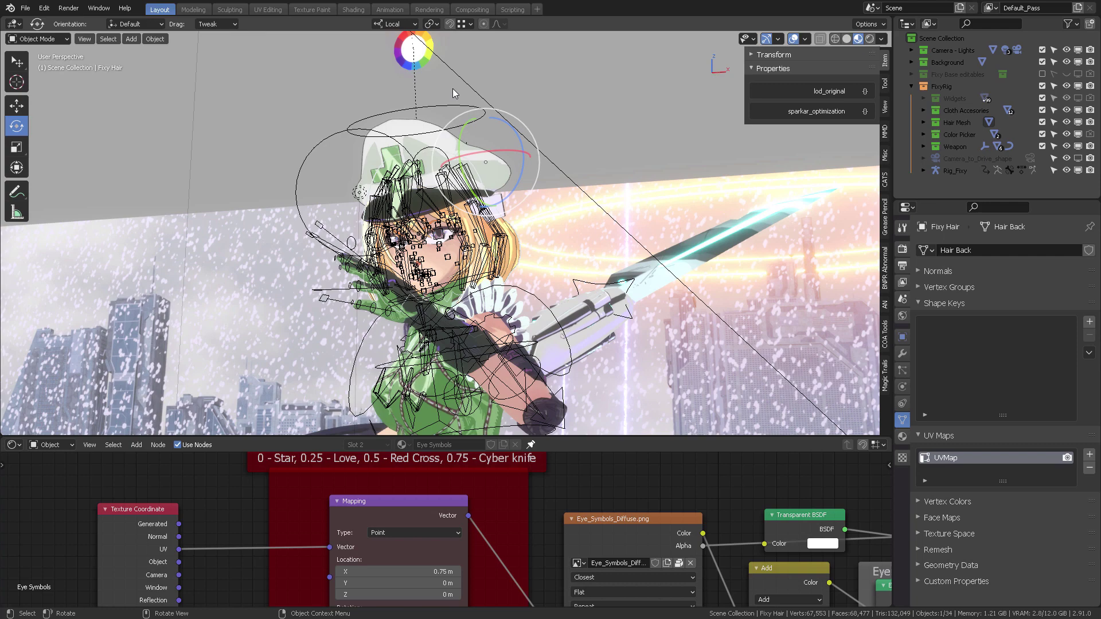
click(415, 68)
scroll(531, 184, up, 10)
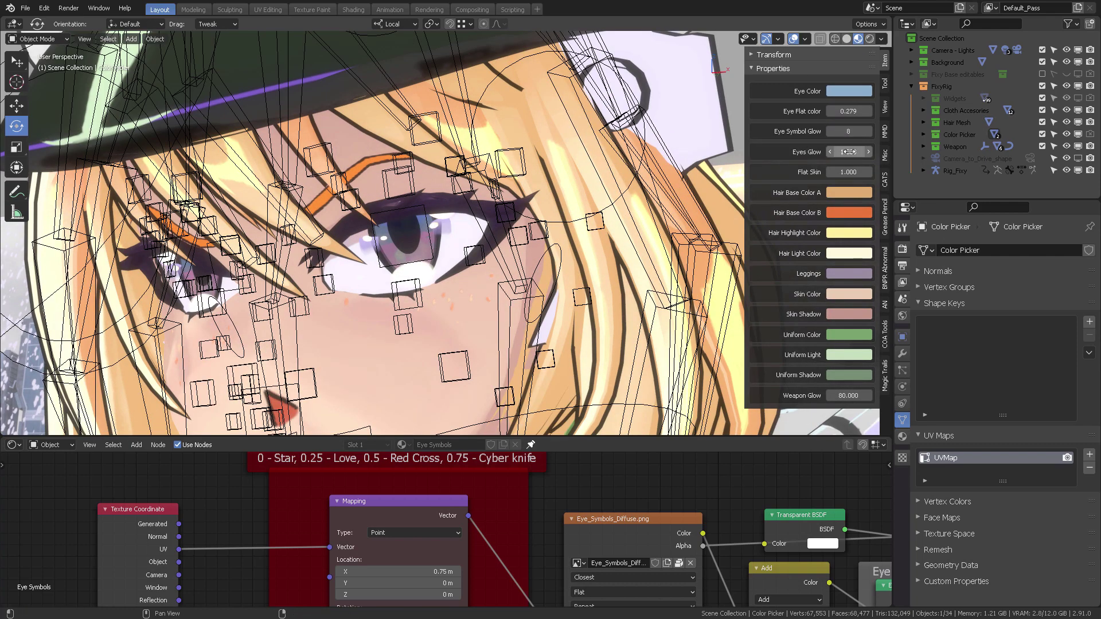
drag(846, 153, 858, 180)
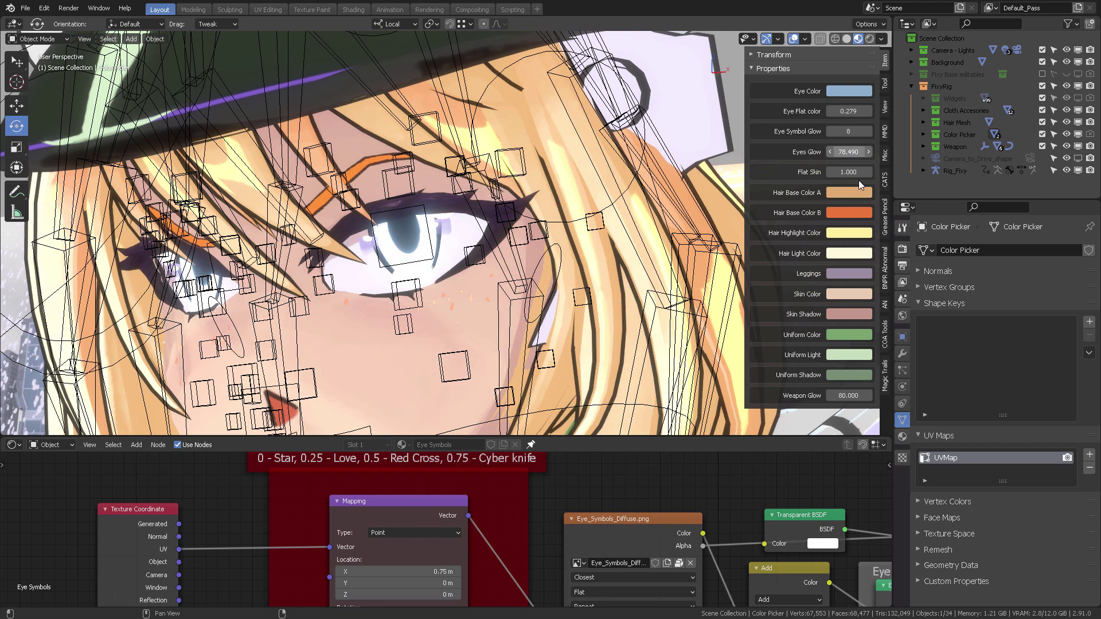
click(846, 92)
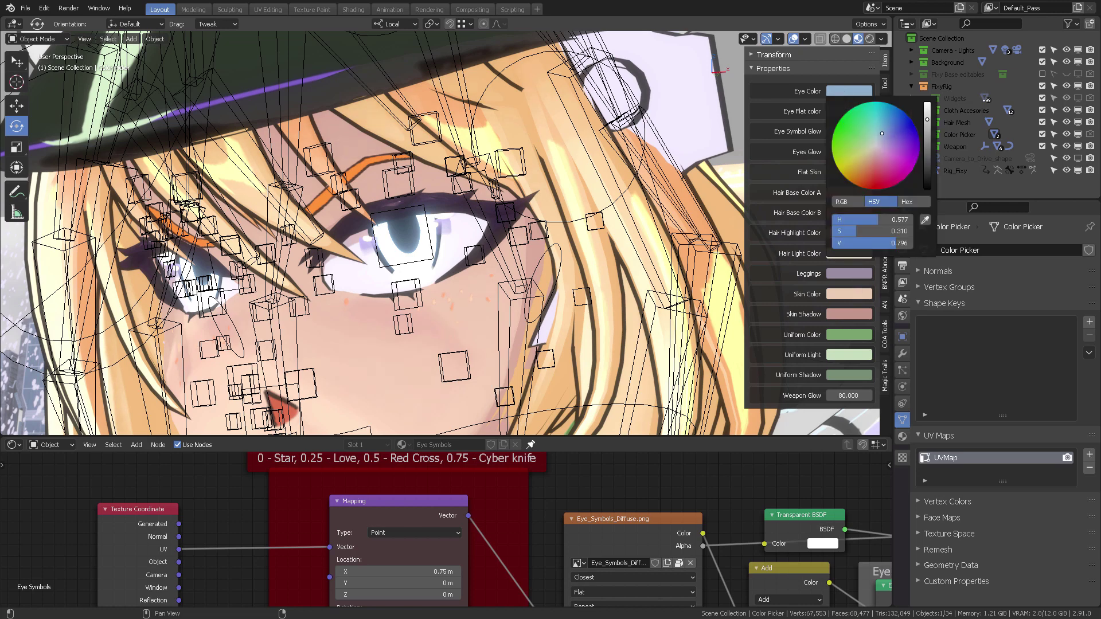
mouse_move(881, 134)
mouse_down()
mouse_move(869, 138)
mouse_move(867, 112)
mouse_move(894, 119)
mouse_move(872, 183)
mouse_up()
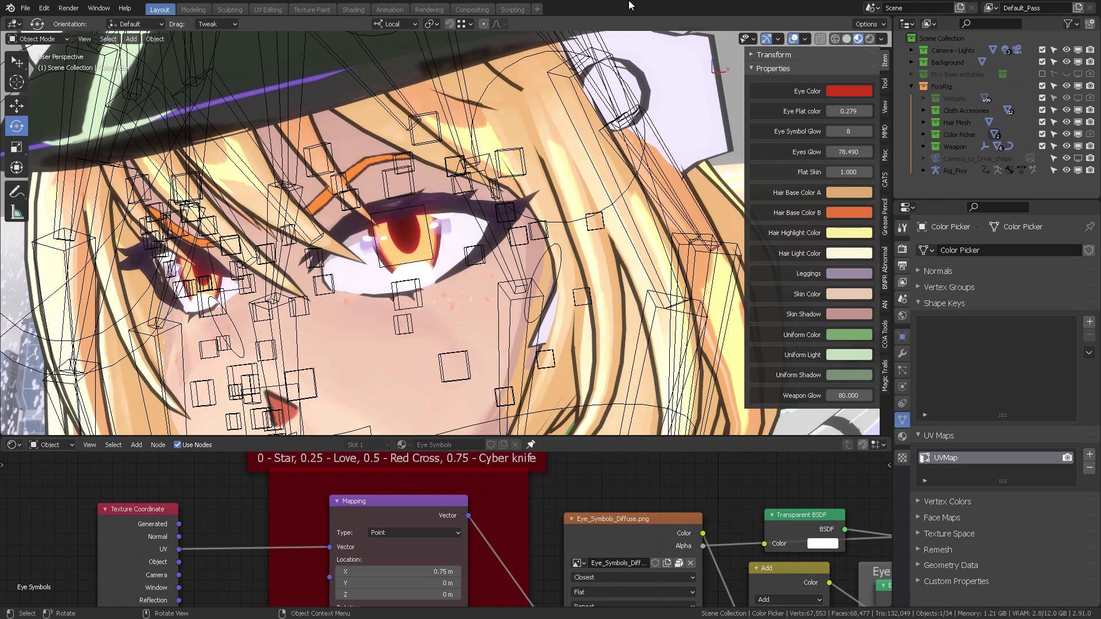
Set the Color Picker's Eyes Glow to 77.830 and hide the viewport overlays
scroll(539, 259, down, 8)
middle_drag(539, 259, 504, 253)
scroll(504, 252, up, 4)
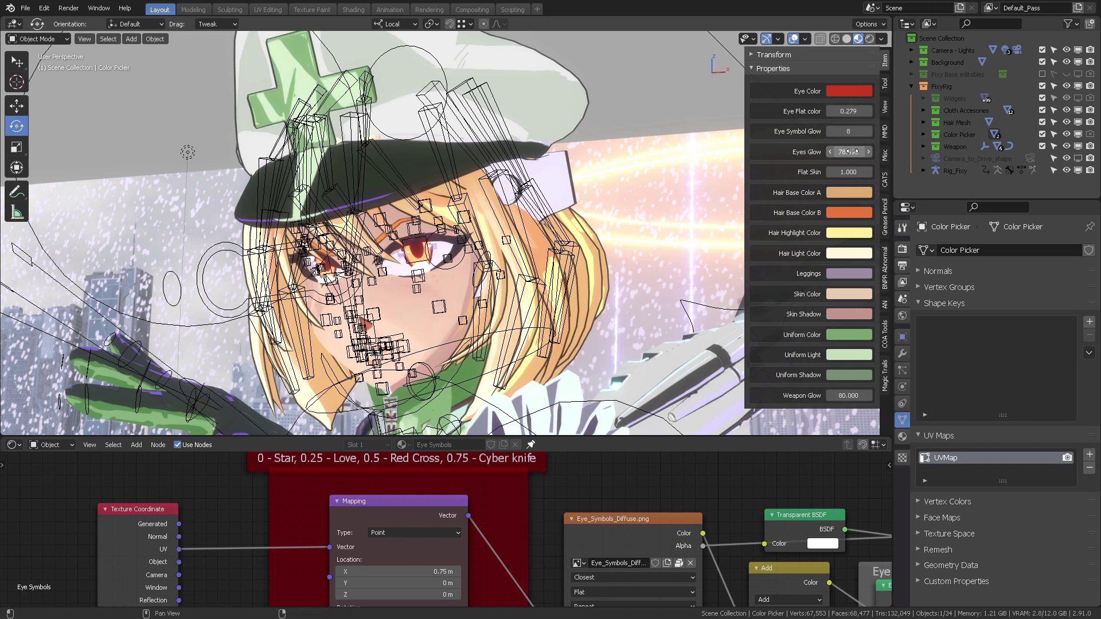
drag(850, 151, 851, 151)
shift+middle_drag(576, 279, 566, 199)
scroll(573, 228, down, 3)
click(794, 38)
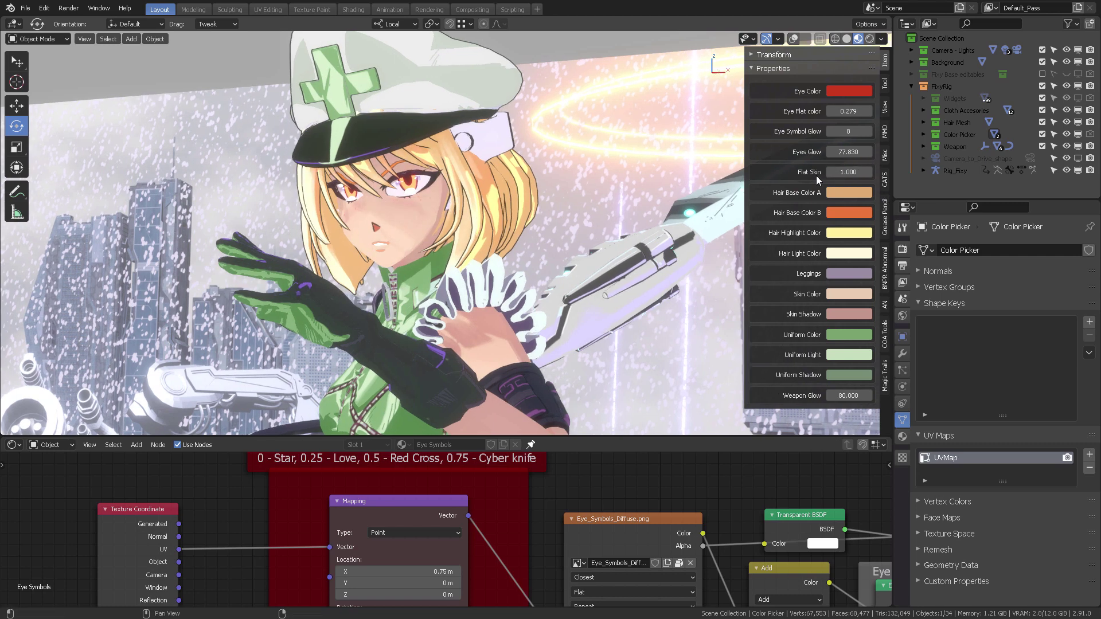
Try Flat Skin values of 0.640, 1 and 0.24 on the Color Picker and compare the skin shading on the character
mouse_move(848, 172)
mouse_down()
mouse_move(823, 172)
mouse_move(860, 172)
mouse_up()
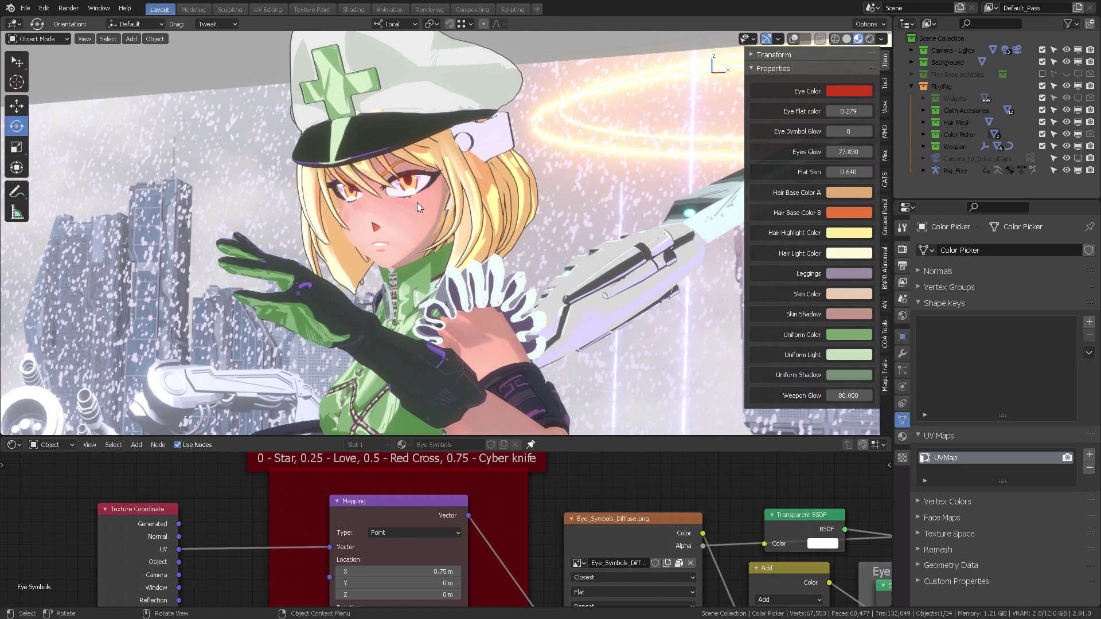
middle_drag(418, 202, 516, 167)
scroll(497, 232, down, 2)
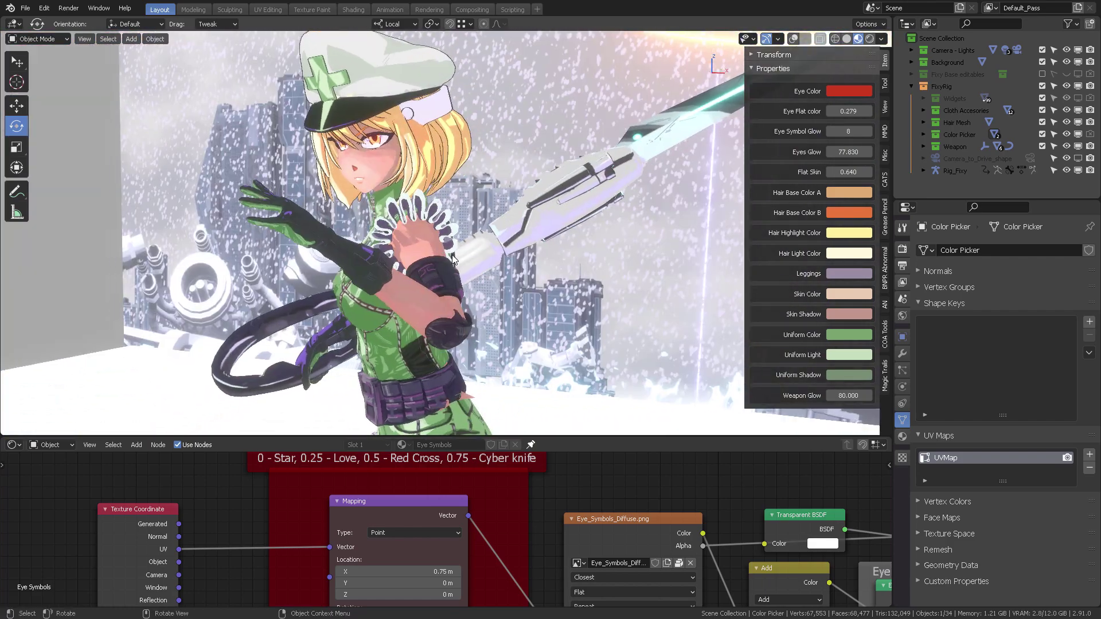
middle_drag(430, 253, 515, 206)
scroll(503, 205, down, 2)
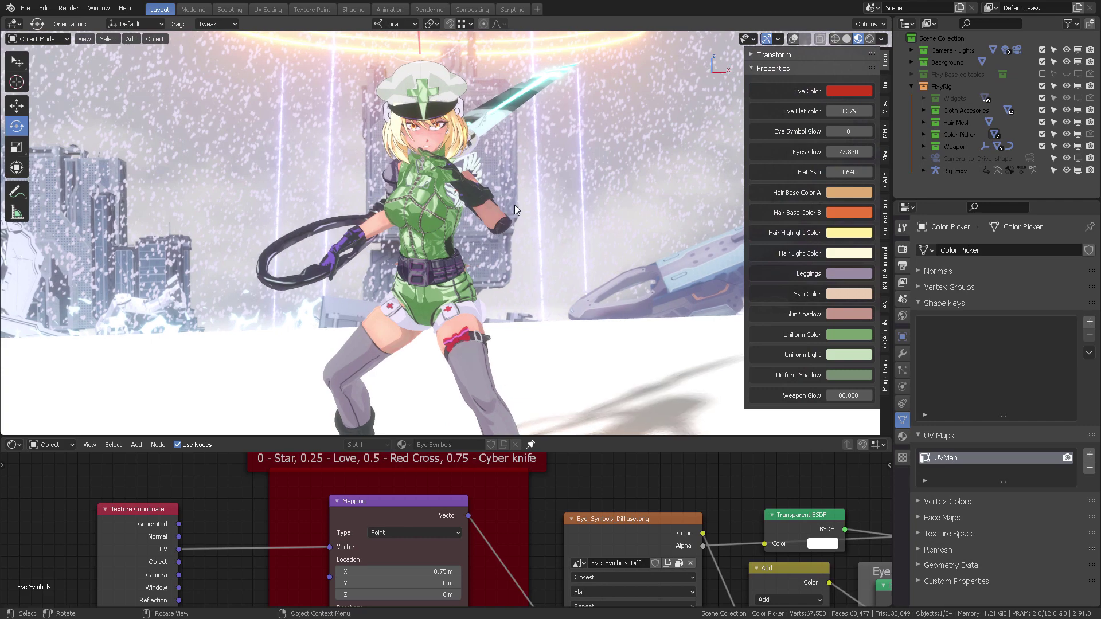
click(847, 172)
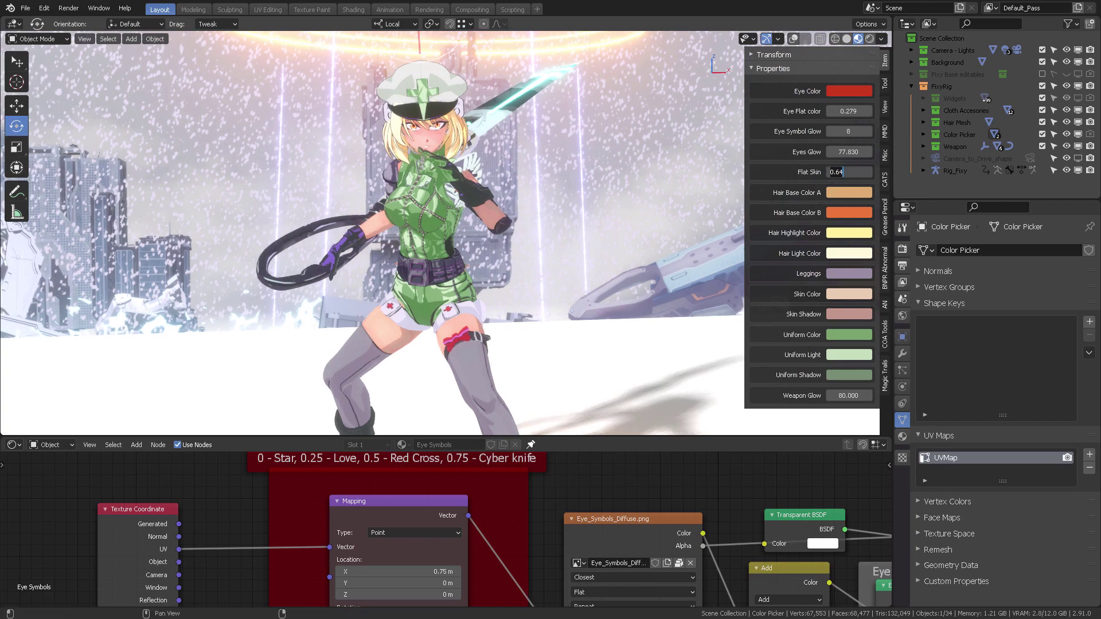
key(ctrl+a)
text(1)
key(Return)
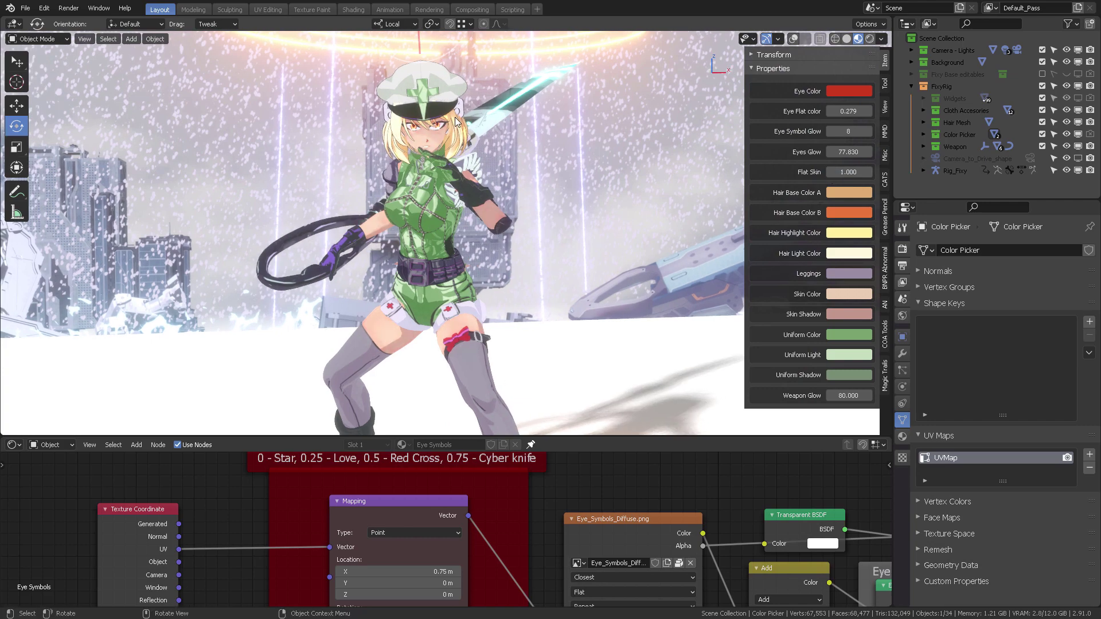
click(855, 172)
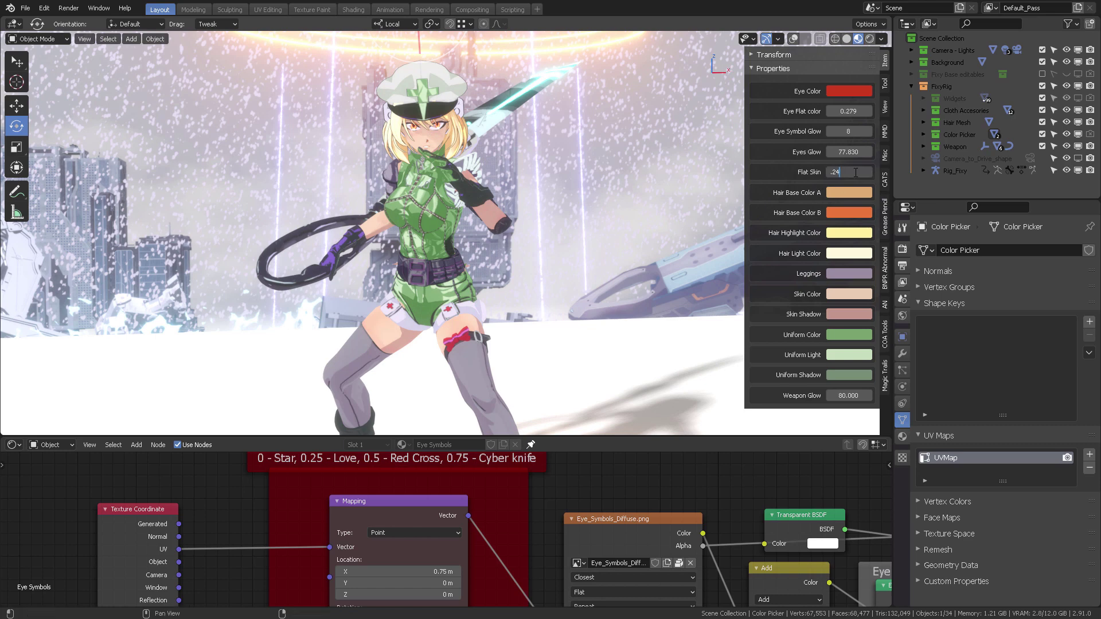
text(.24)
key(Return)
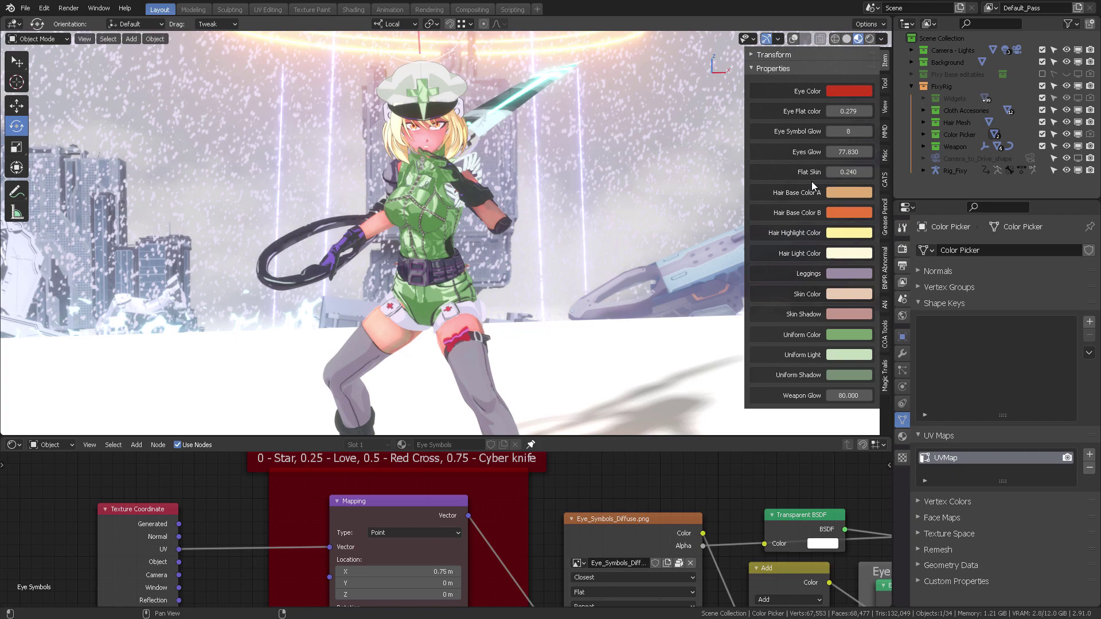
Set the Color Picker's Flat Skin value to 0.750
mouse_move(573, 199)
middle_down()
mouse_move(607, 201)
mouse_move(576, 217)
middle_up()
scroll(607, 201, up, 1)
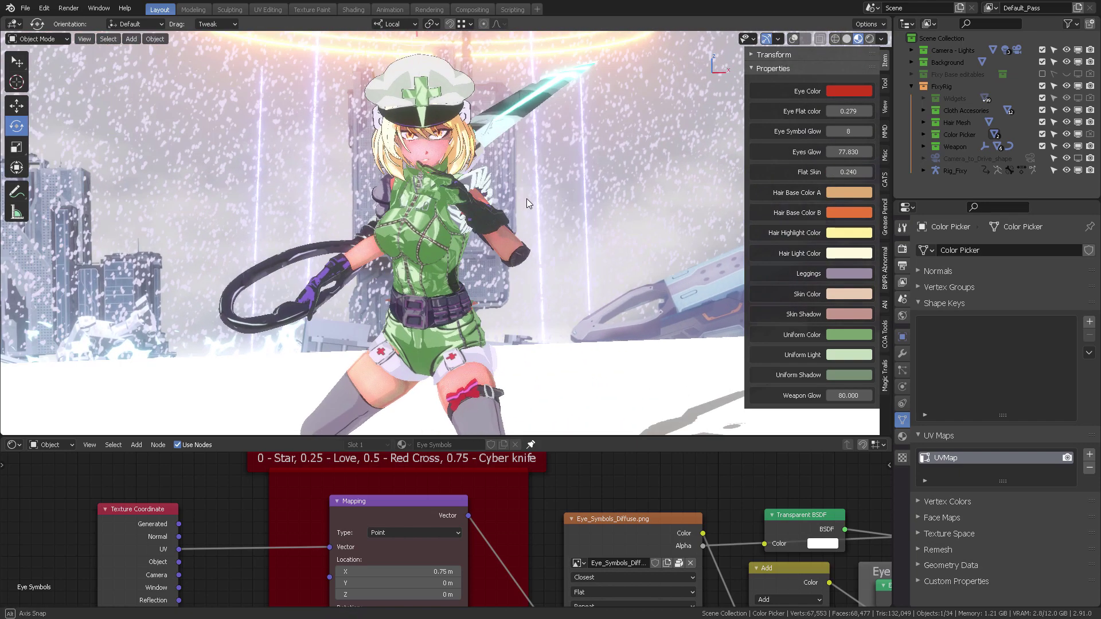
click(848, 172)
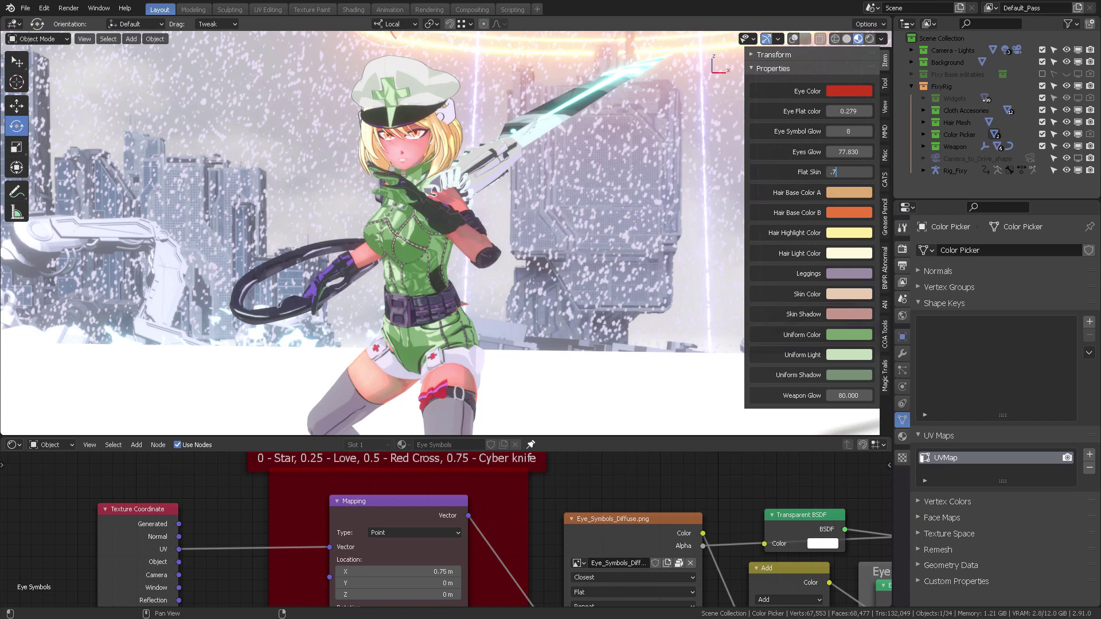
text(.7)
key(Return)
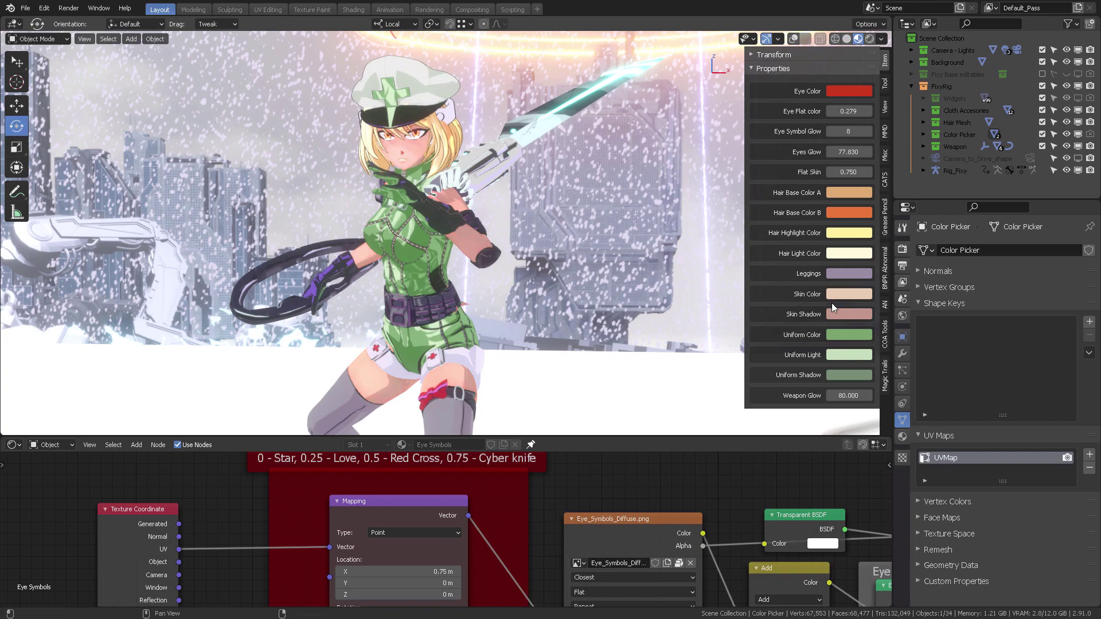
Change the Skin Color to a darker tan with hue 0.095 and saturation 0.486
click(840, 292)
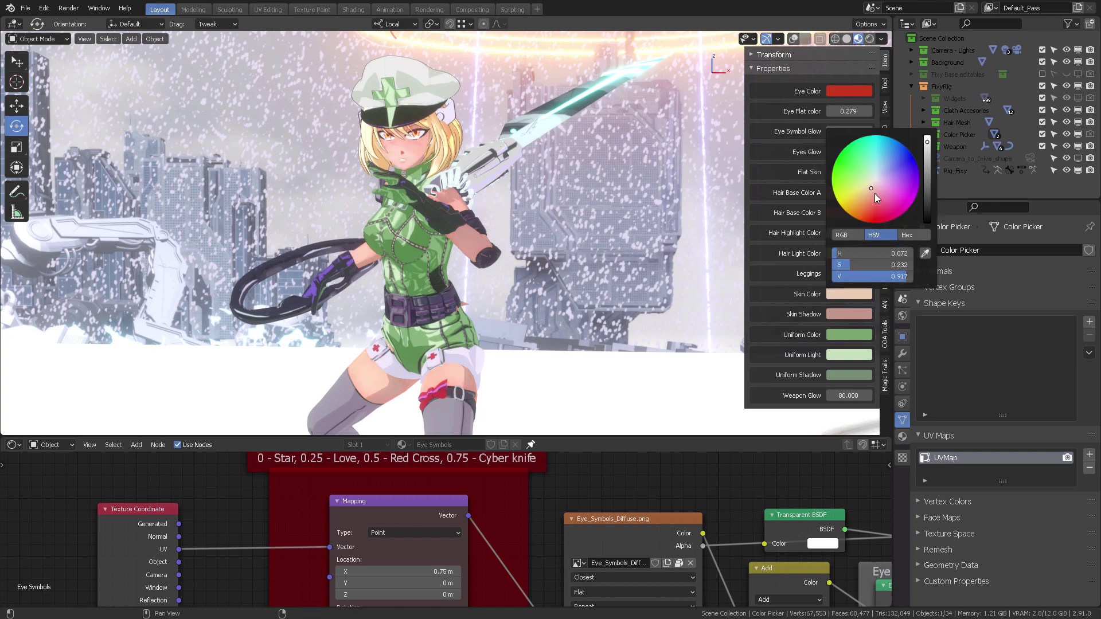
drag(875, 194, 864, 197)
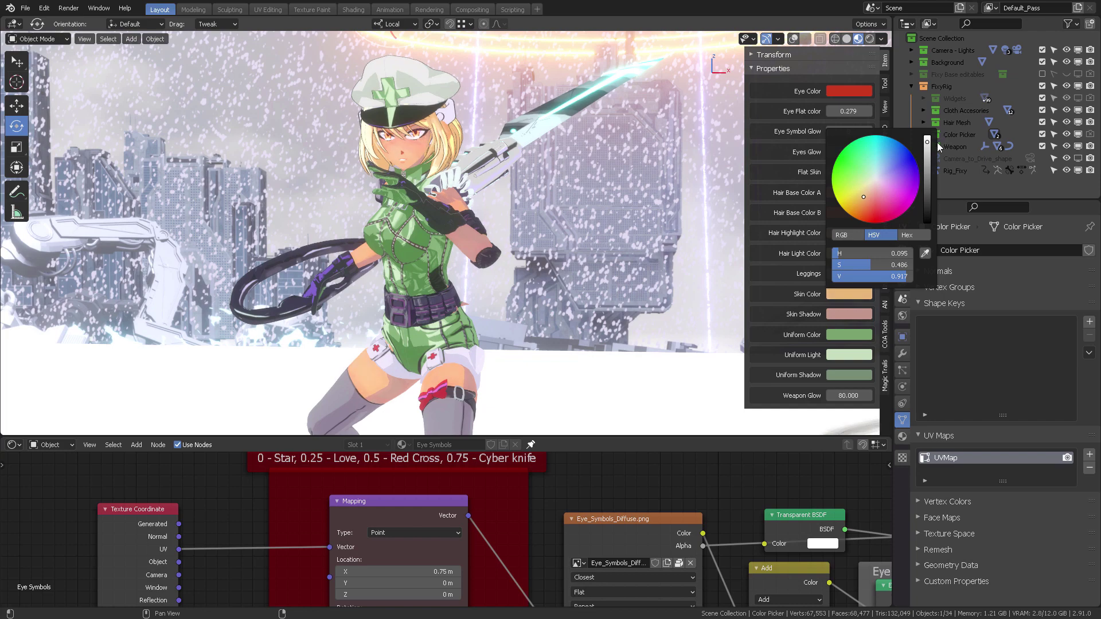
click(927, 159)
Change Hair Base Color A to a dark blue with hue 0.658, saturation 0.573 and value 0.355
middle_drag(508, 169, 558, 199)
scroll(539, 184, up, 3)
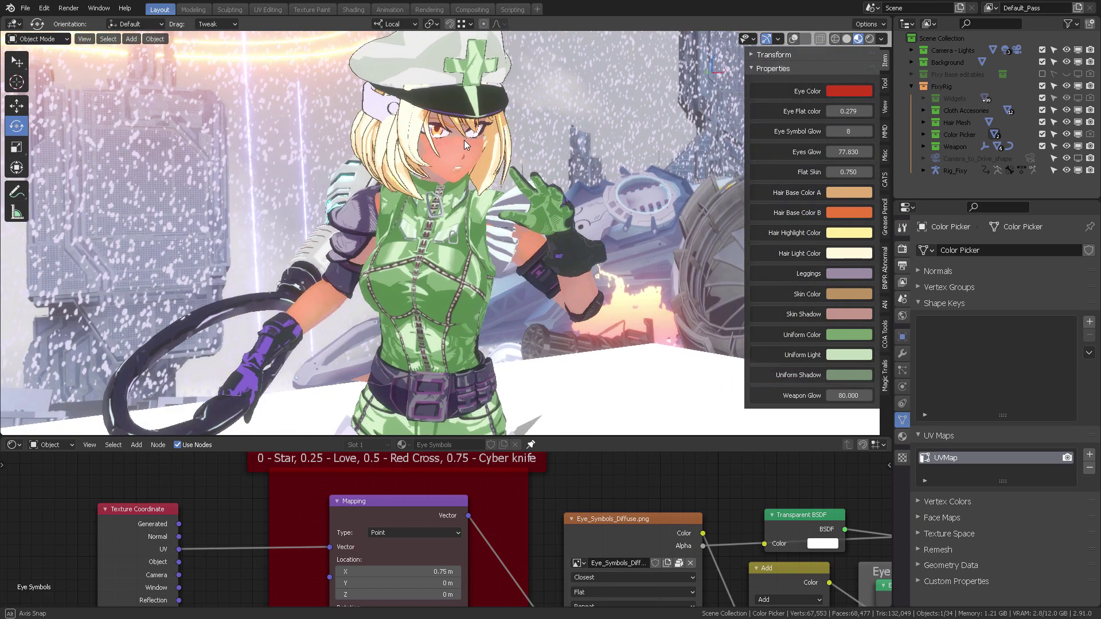
middle_drag(473, 133, 510, 144)
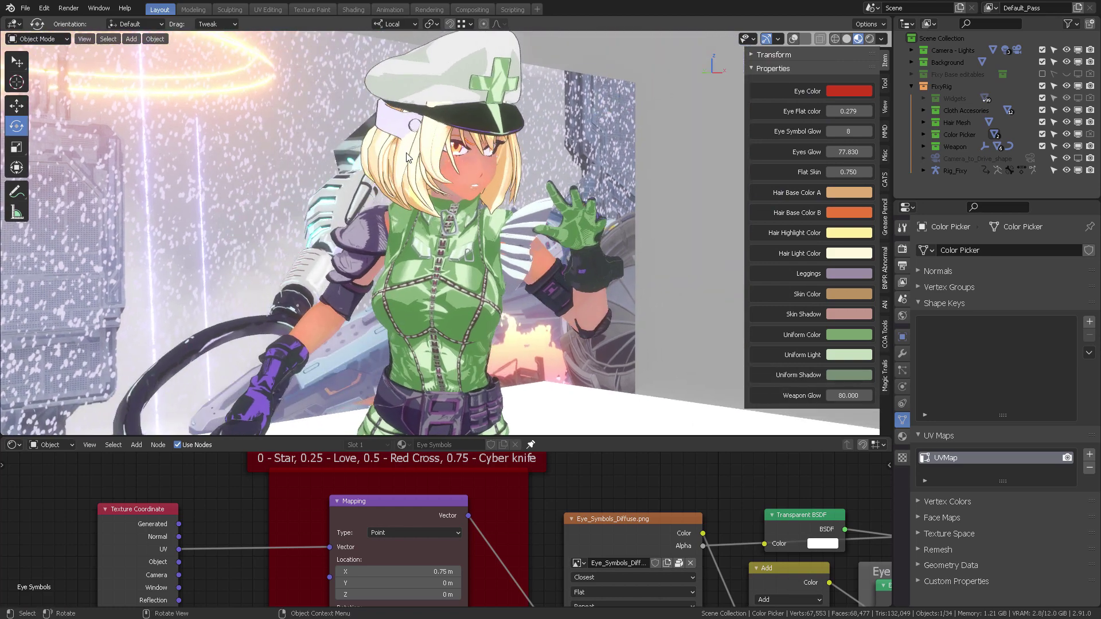
click(844, 193)
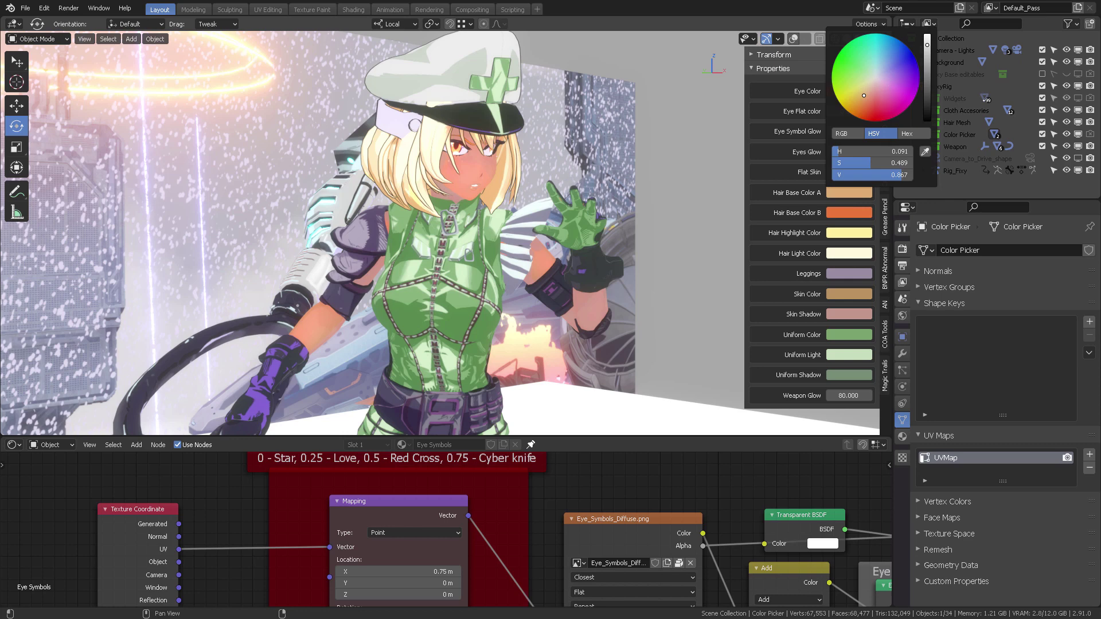
click(896, 63)
scroll(899, 65, down, 10)
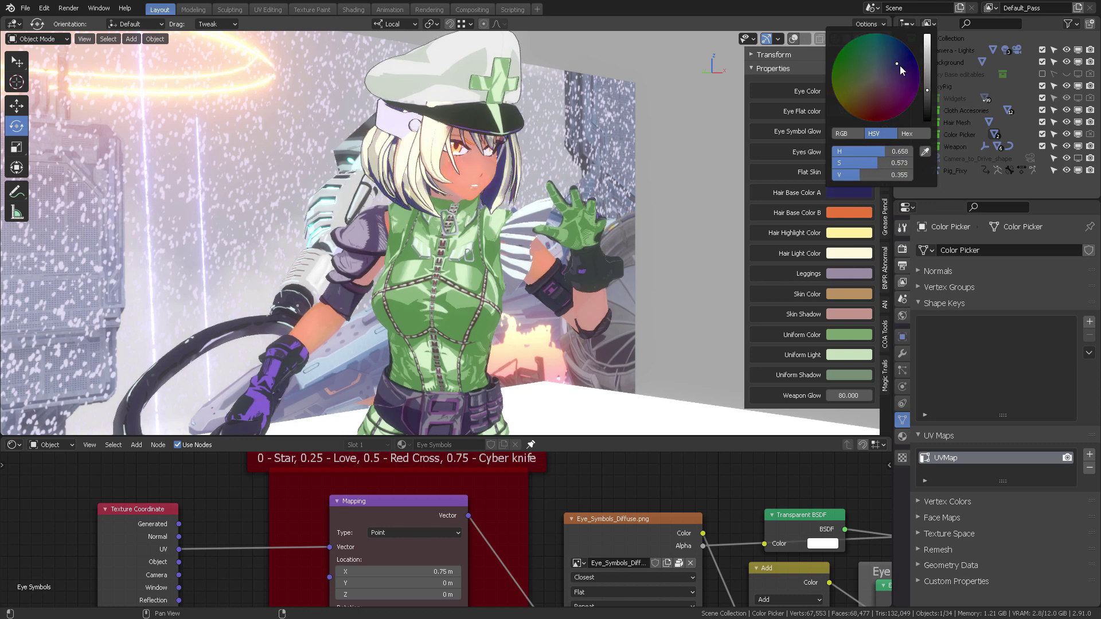
click(845, 213)
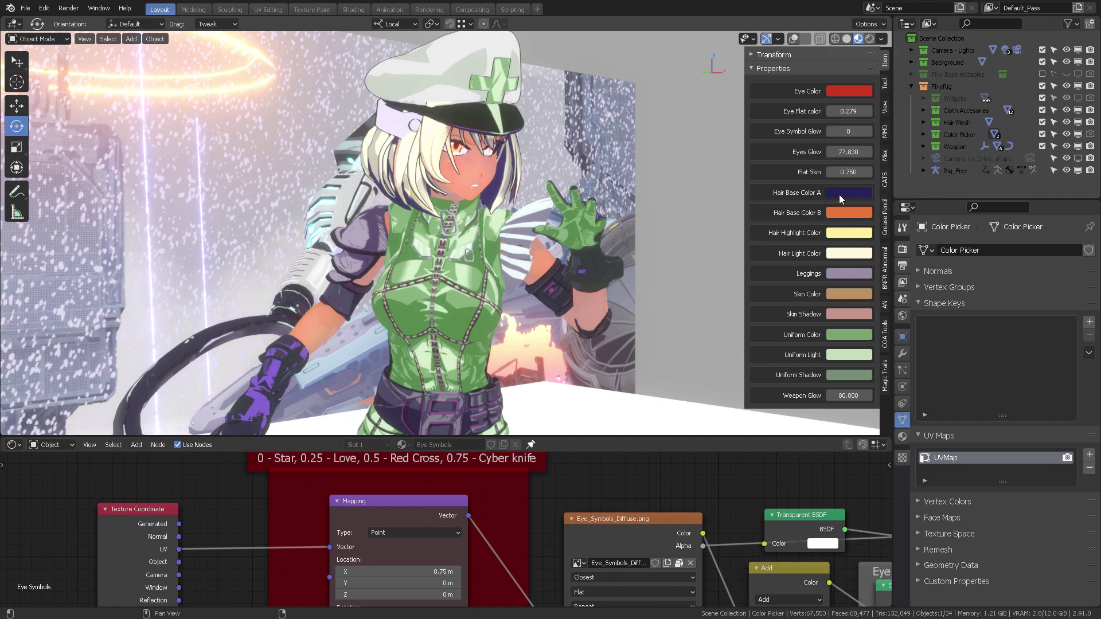
Paste Hair Base Color A's dark blue into Hair Base Color B and adjust it to hue 0.599, saturation 0.400 and value 0.435
key(ctrl+v)
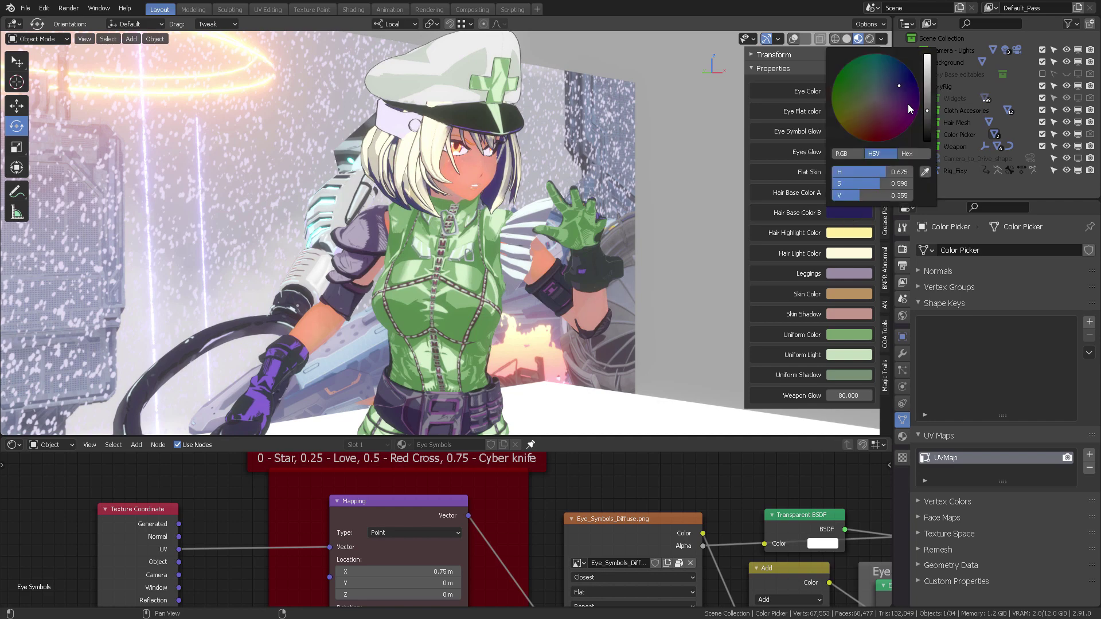
mouse_move(899, 85)
mouse_down()
mouse_move(885, 83)
mouse_move(927, 103)
mouse_up()
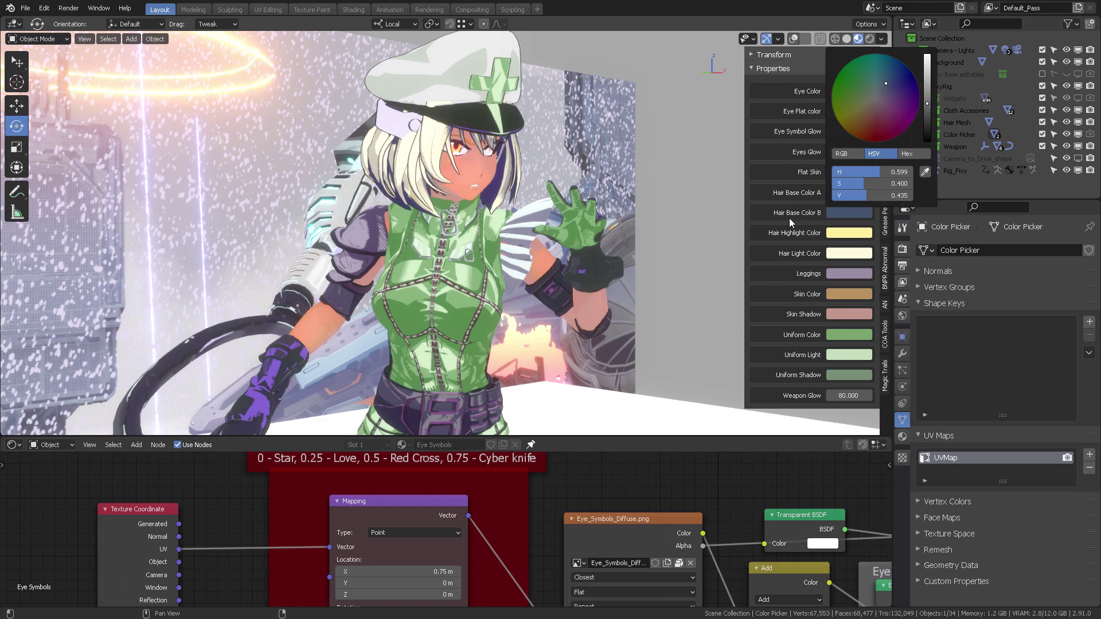
Set Hair Highlight Color to a medium blue with hue 0.580 and saturation 0.459, and Hair Light Color to a pale violet-blue
click(841, 235)
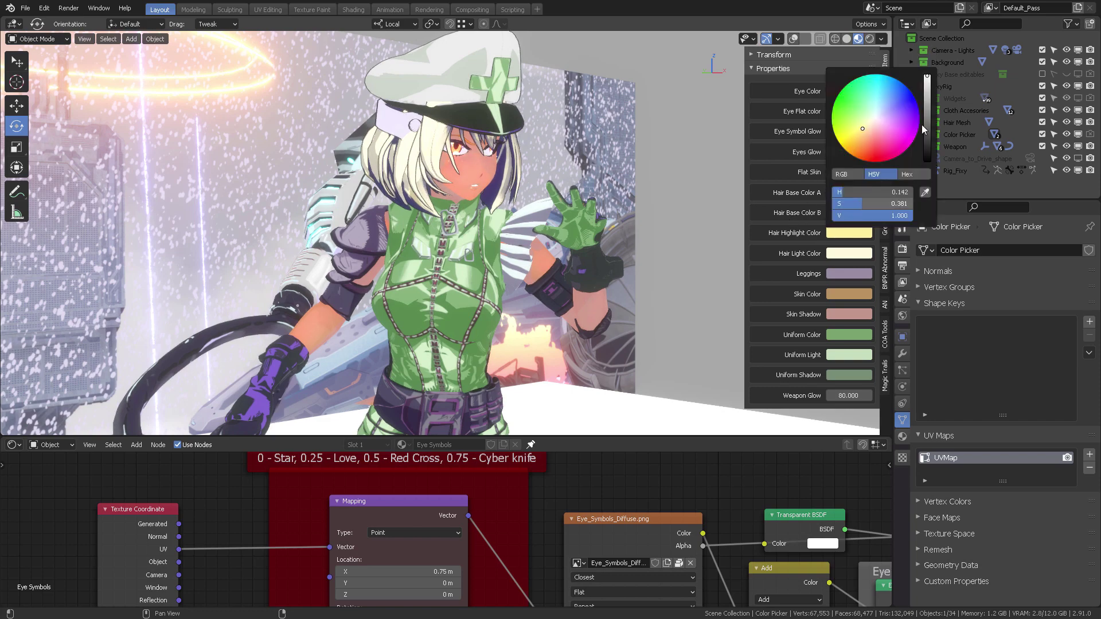
click(885, 101)
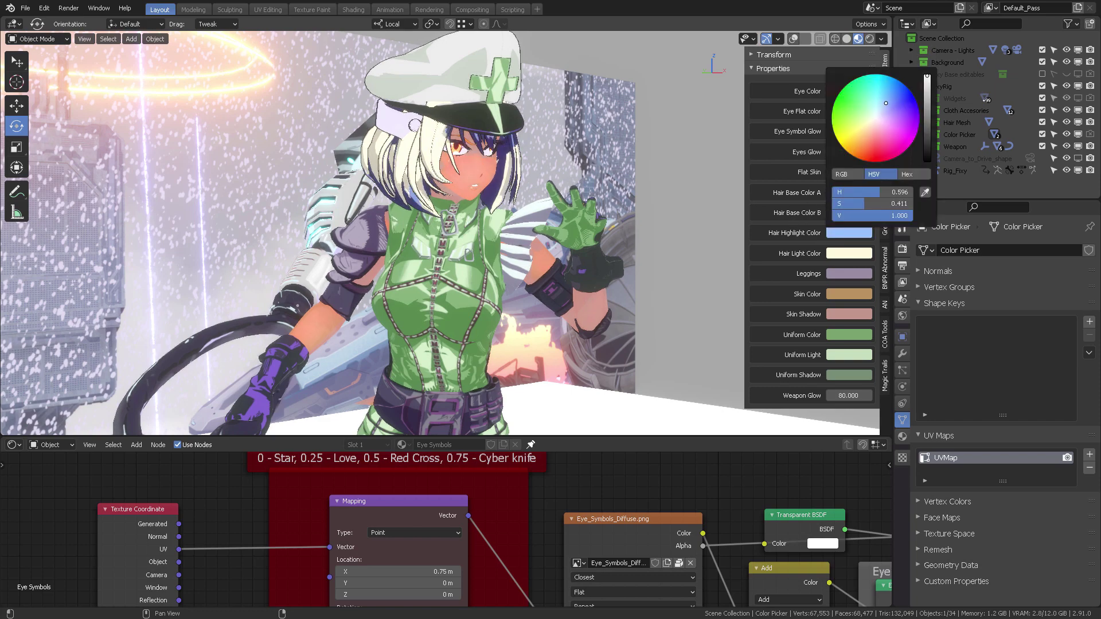
click(927, 92)
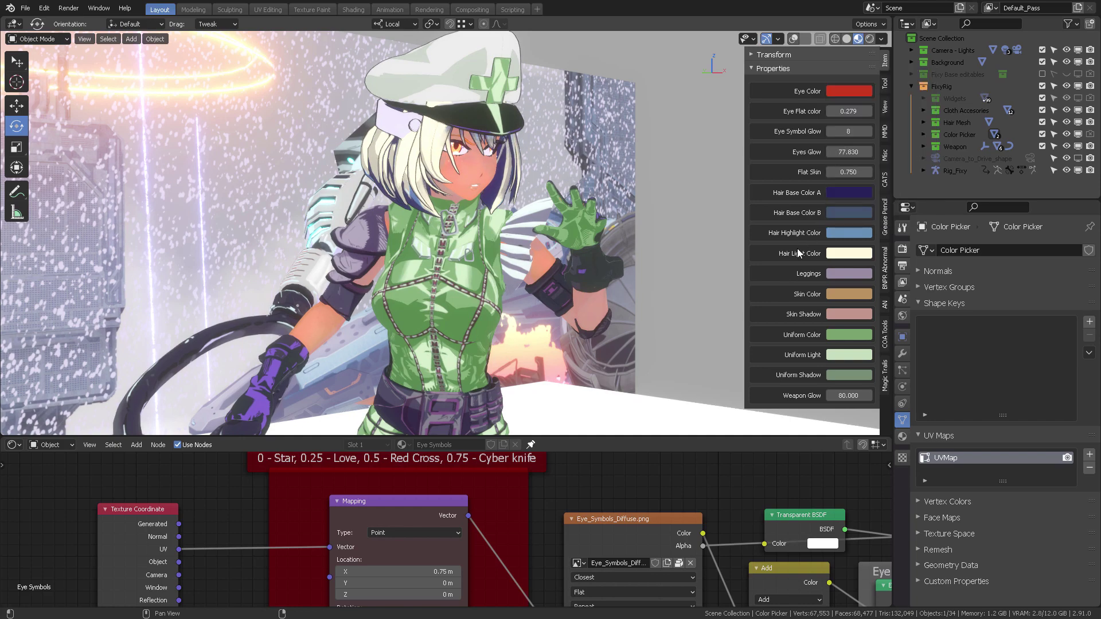
click(844, 256)
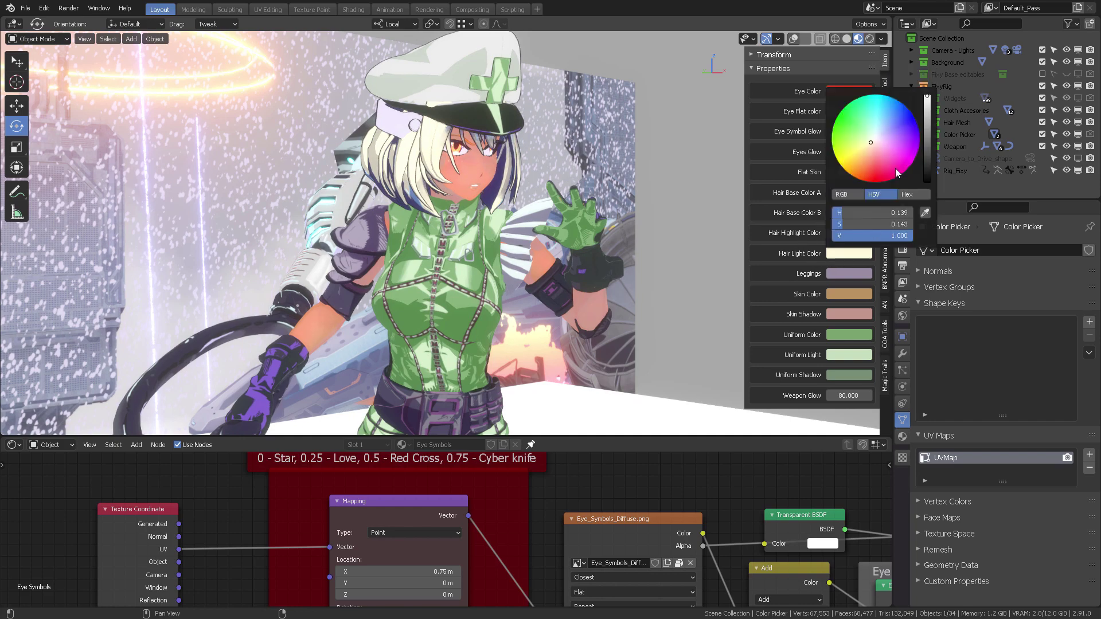
click(887, 132)
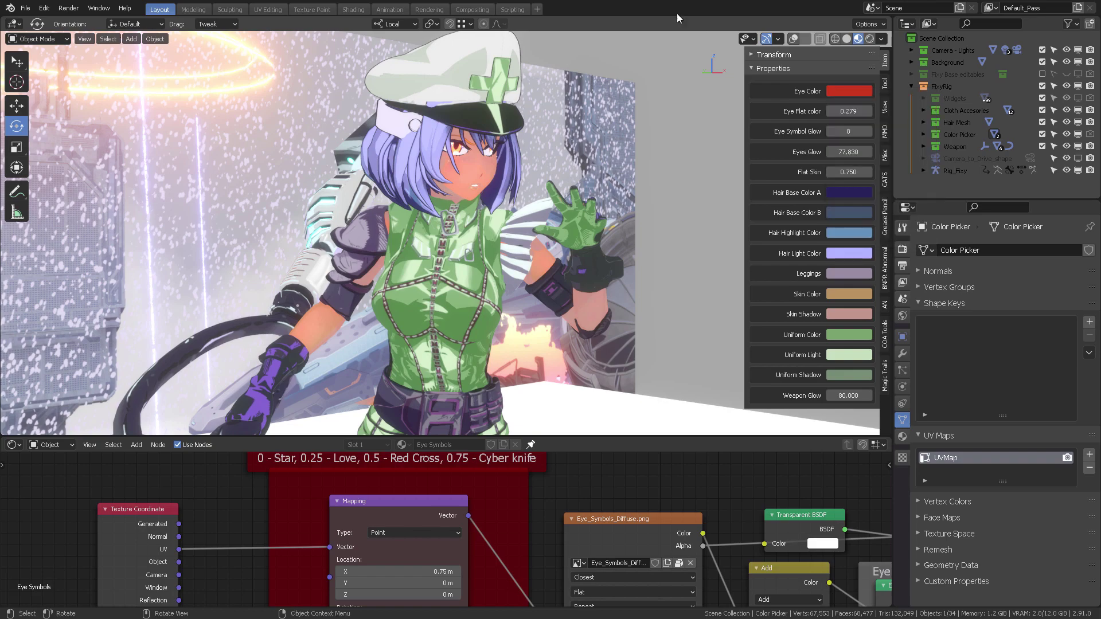
Examine the recolored hair, skin and outfit on the full character from several angles
middle_drag(609, 167, 477, 191)
middle_drag(553, 192, 509, 241)
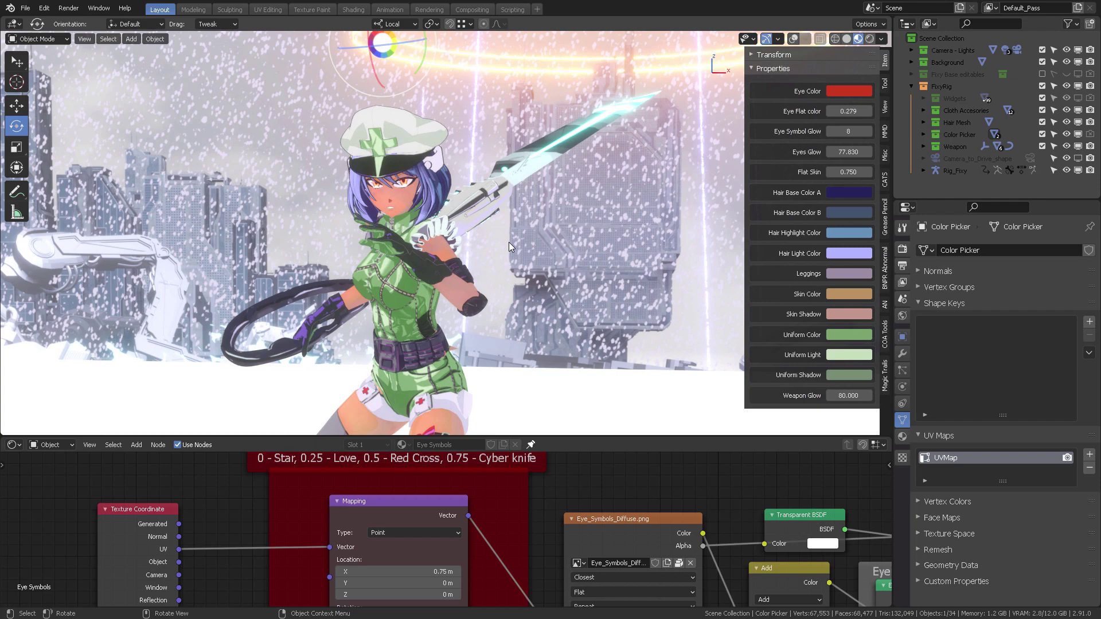
scroll(511, 287, down, 2)
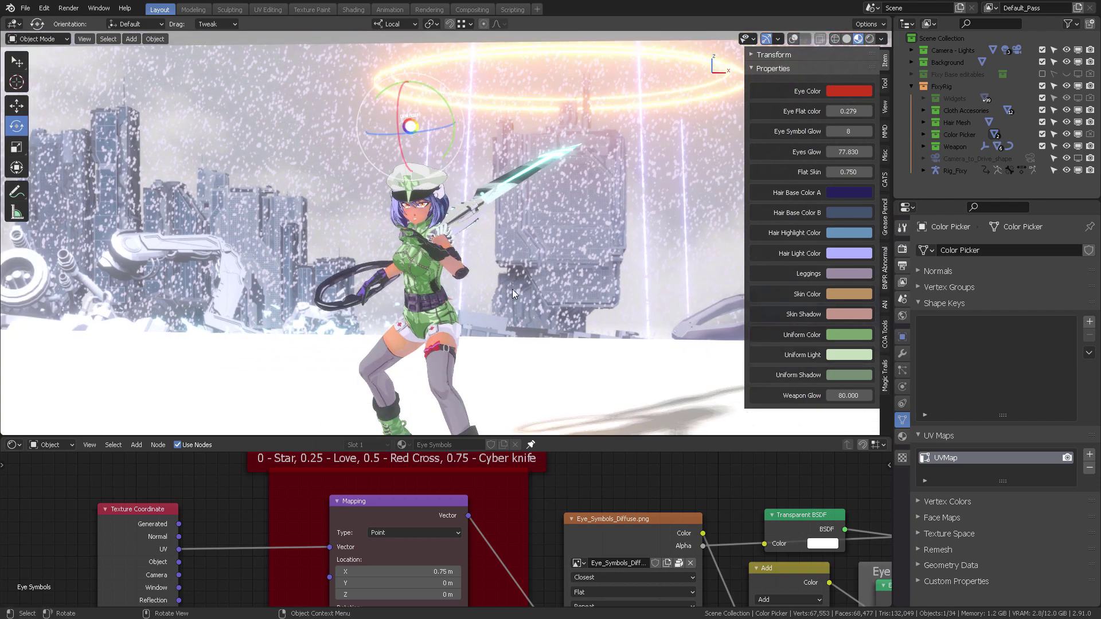
shift+middle_drag(511, 289, 485, 222)
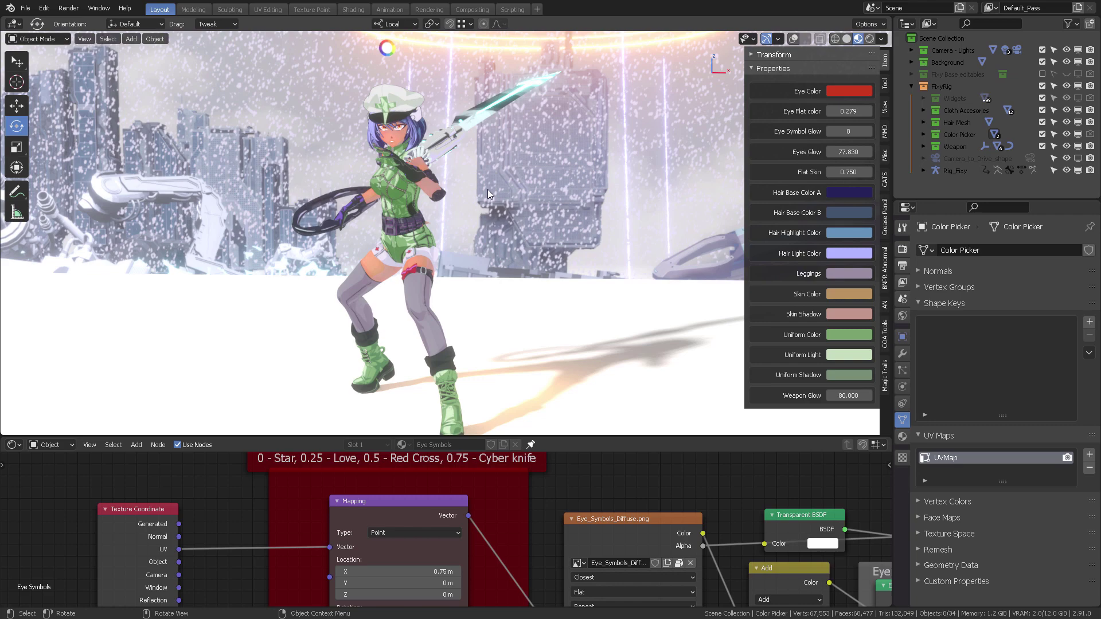
middle_drag(487, 189, 526, 229)
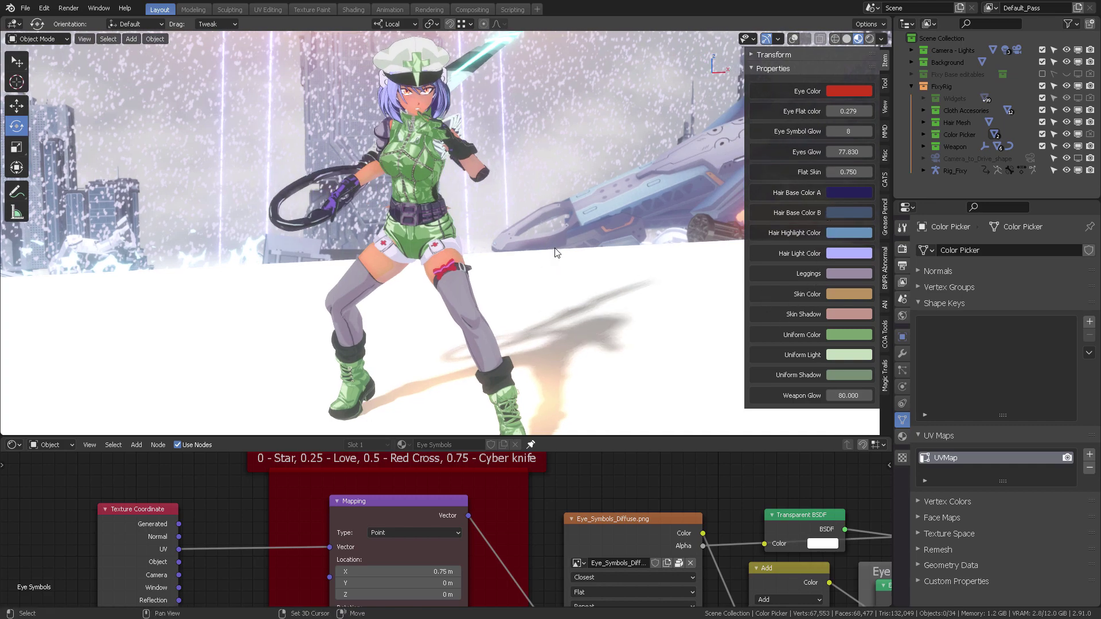
middle_drag(556, 248, 570, 231)
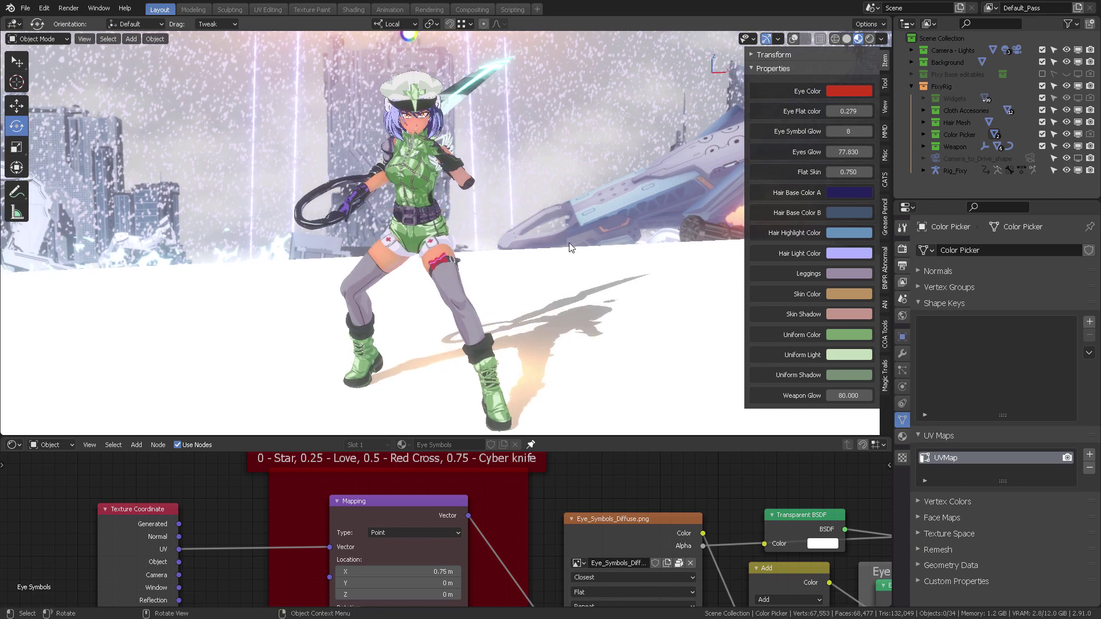
Show the viewport overlays, switch the Rig_Fixy armature to Pose Mode and select the control near the character's feet
click(793, 38)
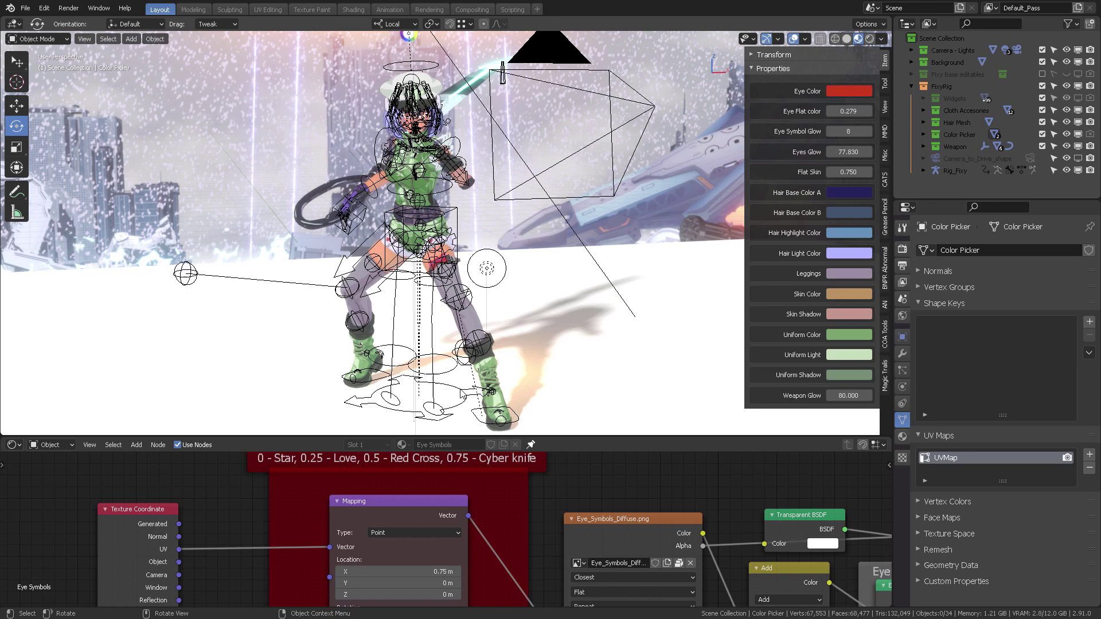
click(462, 394)
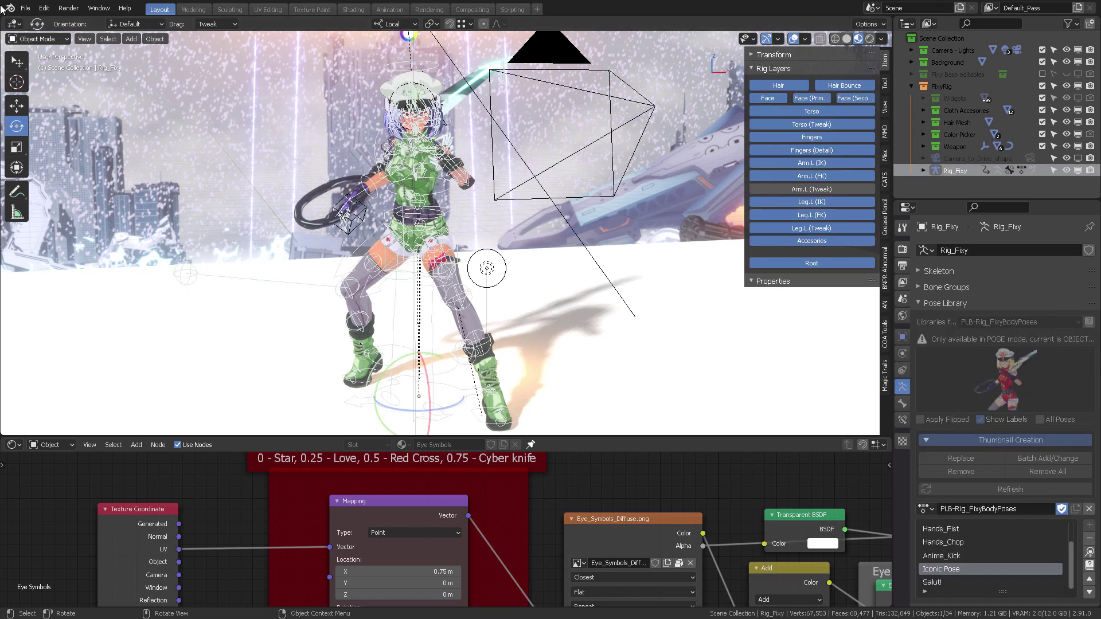
click(37, 39)
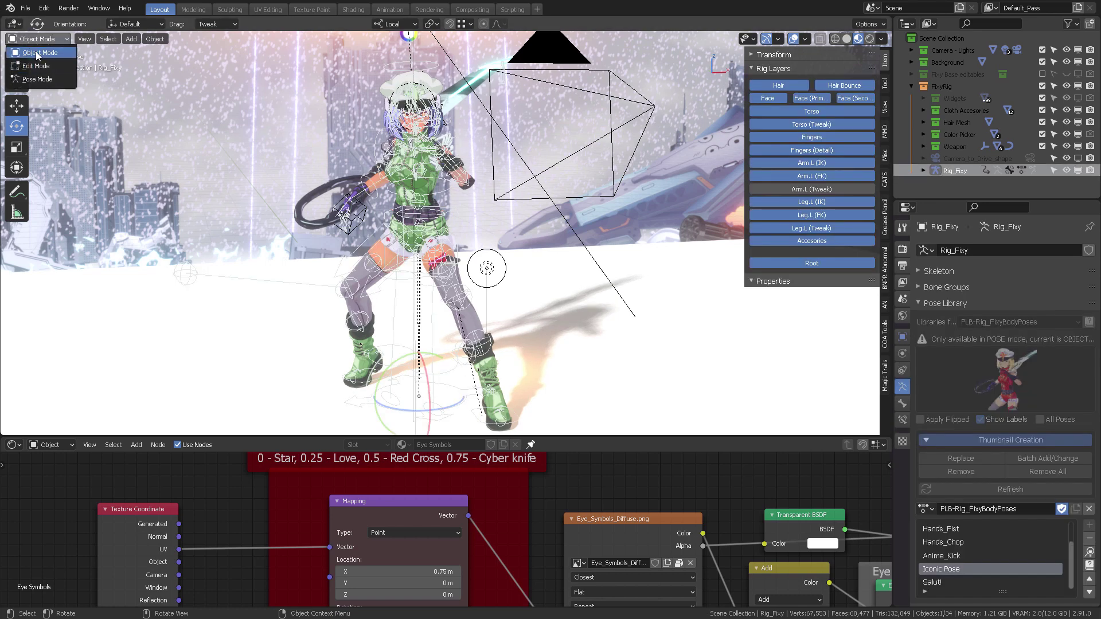
click(36, 53)
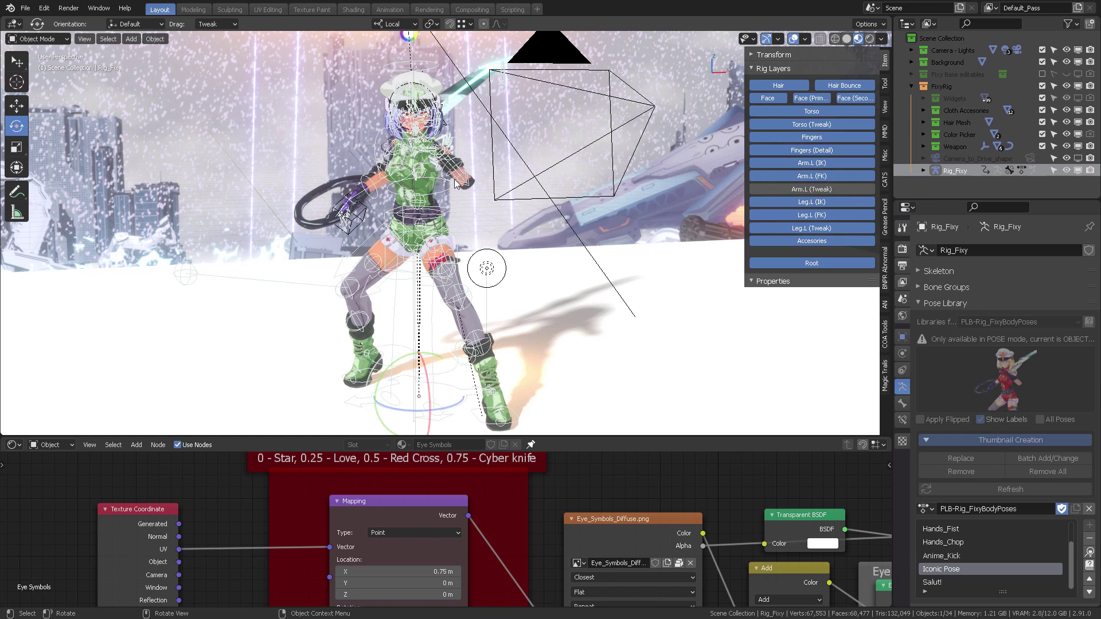
key(ctrl+Tab)
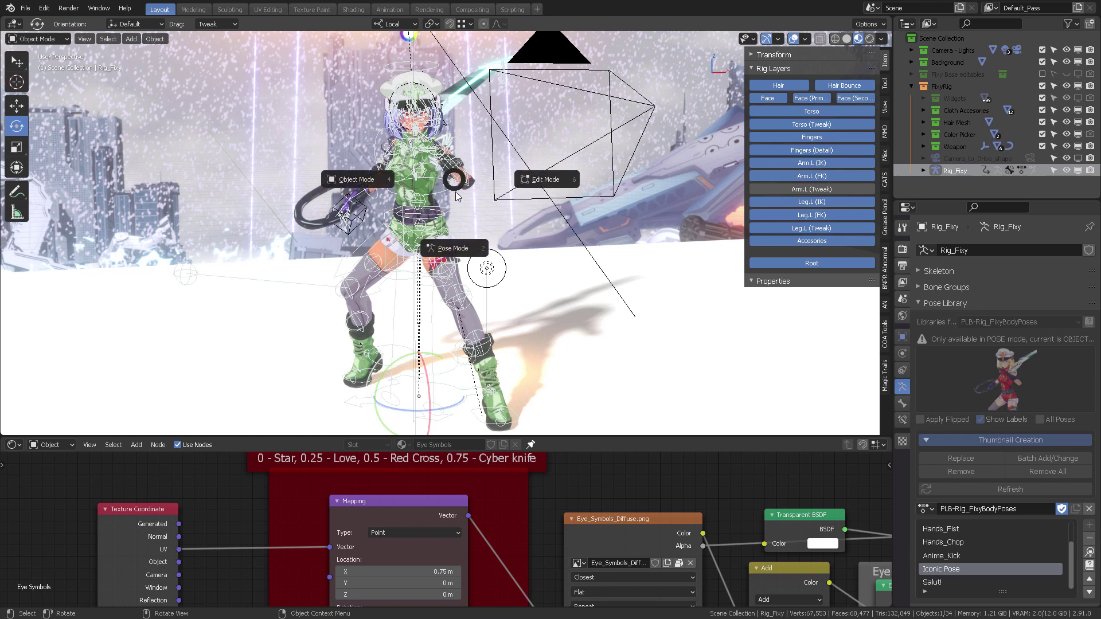
click(456, 250)
click(458, 393)
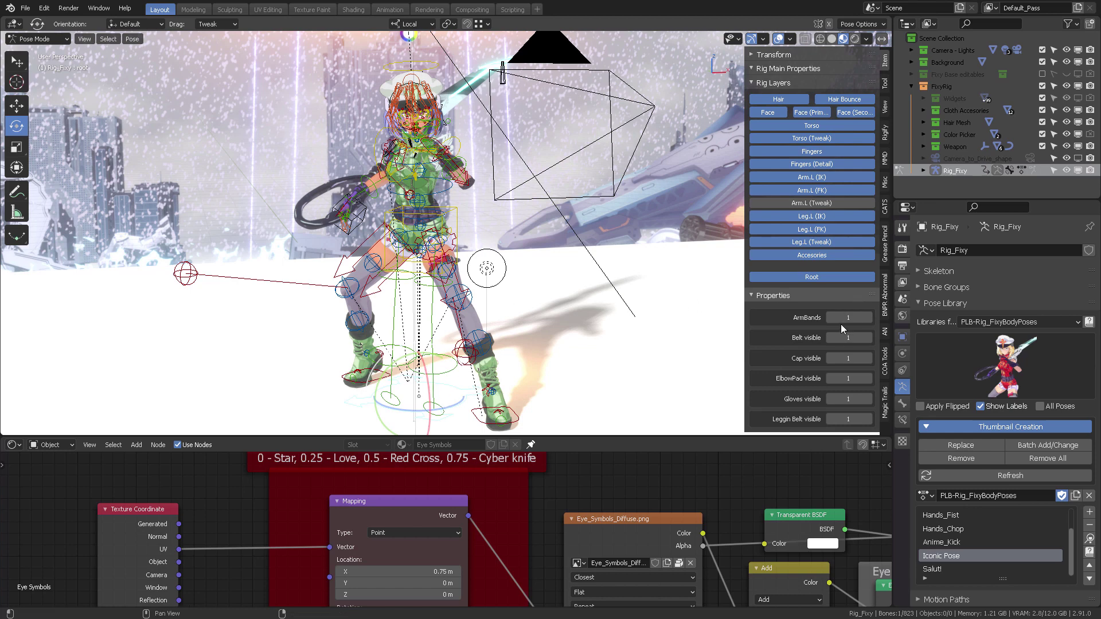
Hide the viewport overlays and turn off the character's arm bands by setting ArmBands to 0
click(781, 38)
scroll(535, 211, up, 5)
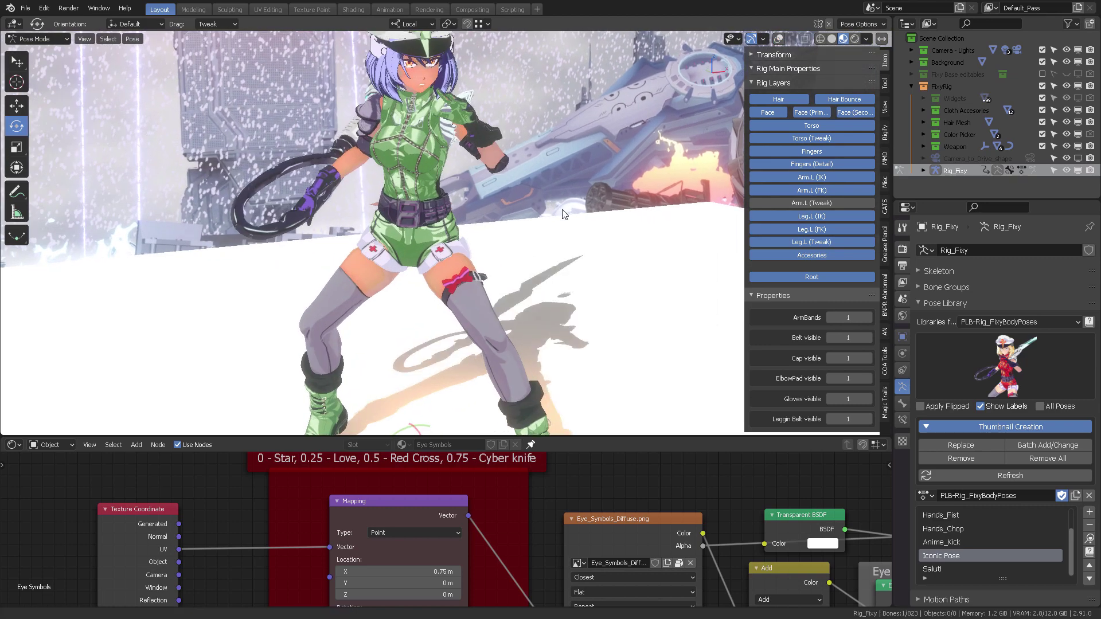
middle_drag(562, 214, 585, 181)
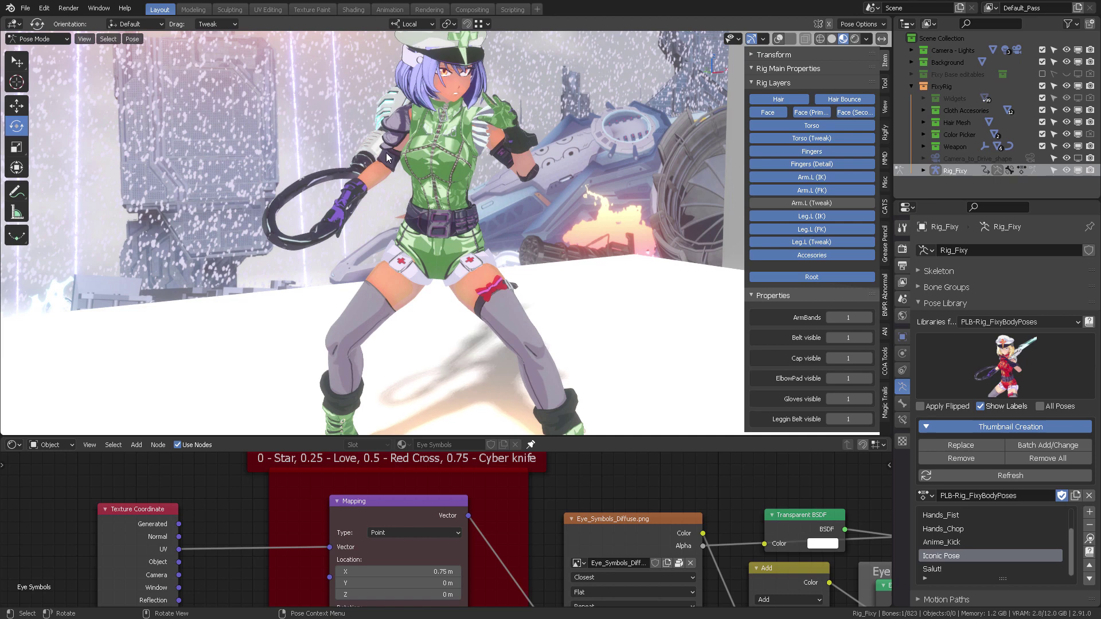
click(831, 319)
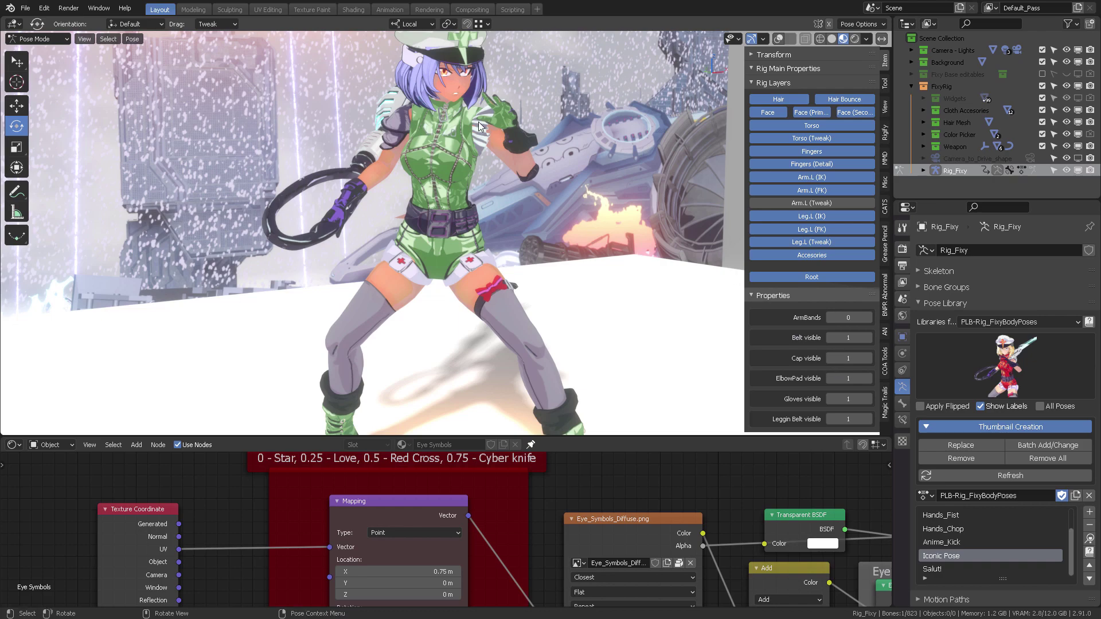
shift+middle_drag(487, 131, 564, 154)
Try setting Cap visible to 0 and restore it to 1
click(831, 359)
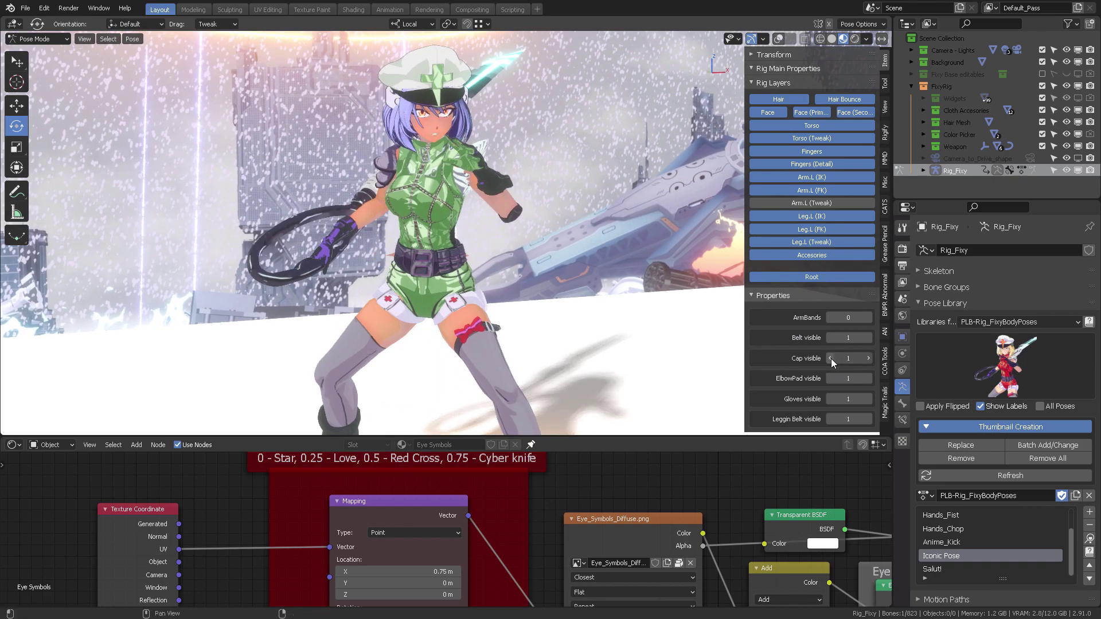
click(867, 359)
middle_drag(579, 191, 583, 188)
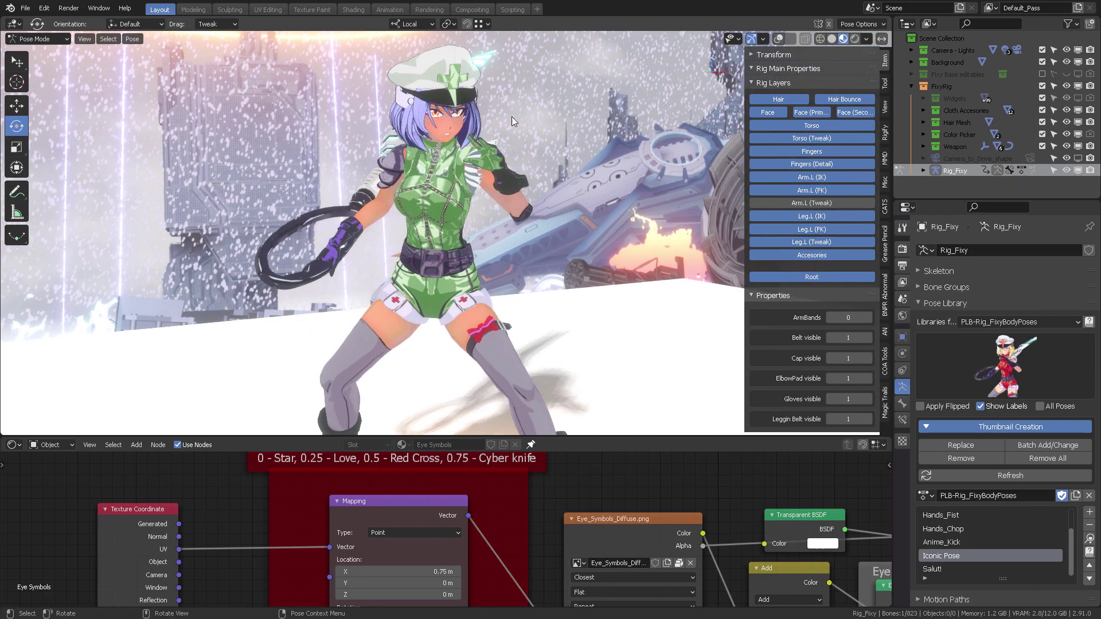
Hide the character's elbow pads and gloves by setting ElbowPad visible and Gloves visible to 0
click(829, 379)
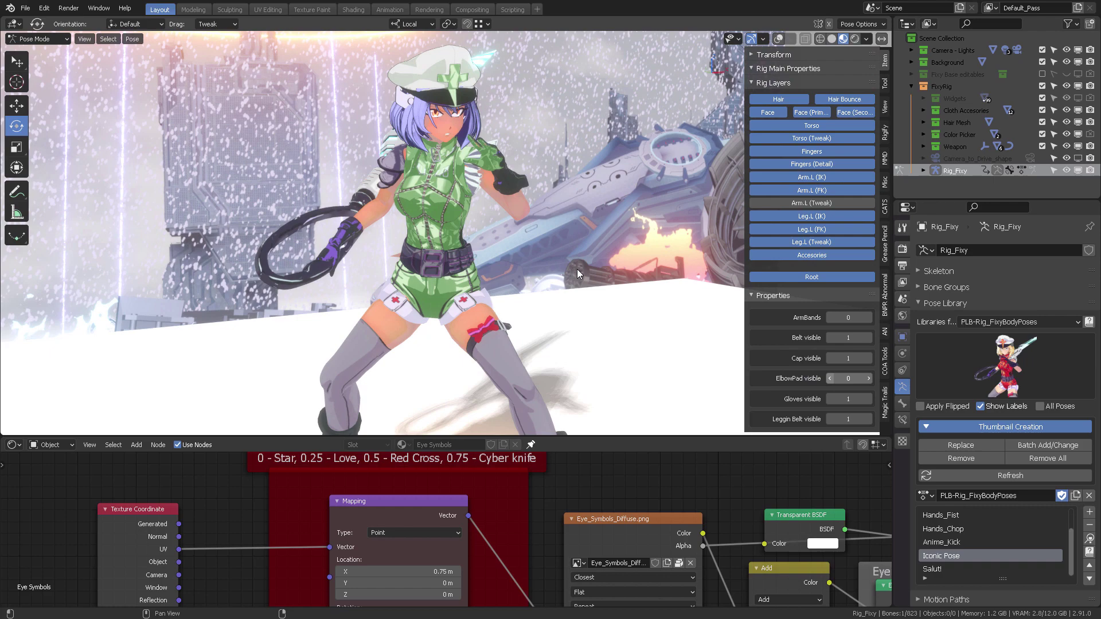
middle_drag(576, 270, 525, 238)
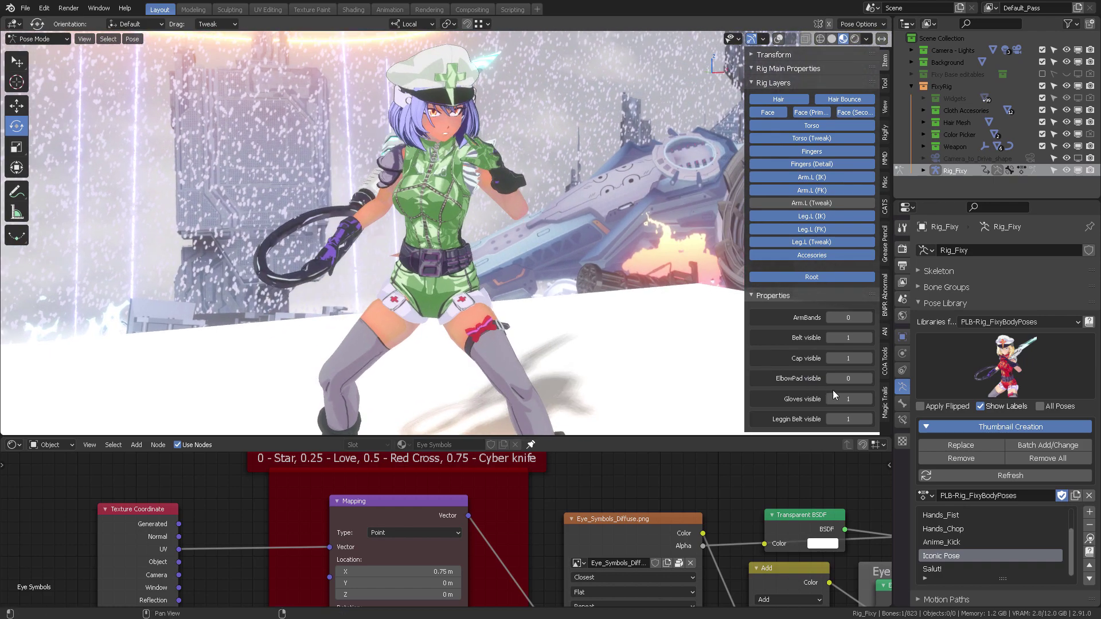
click(830, 399)
middle_drag(563, 259, 555, 186)
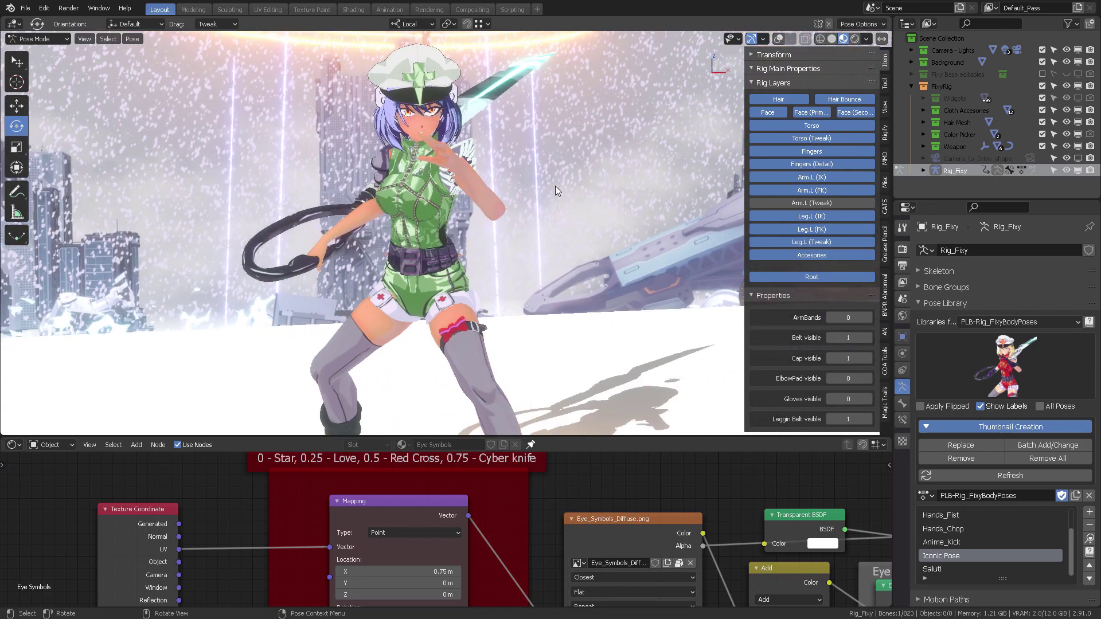
Set Cap visible to 0 and check the cap on the character's head
click(831, 359)
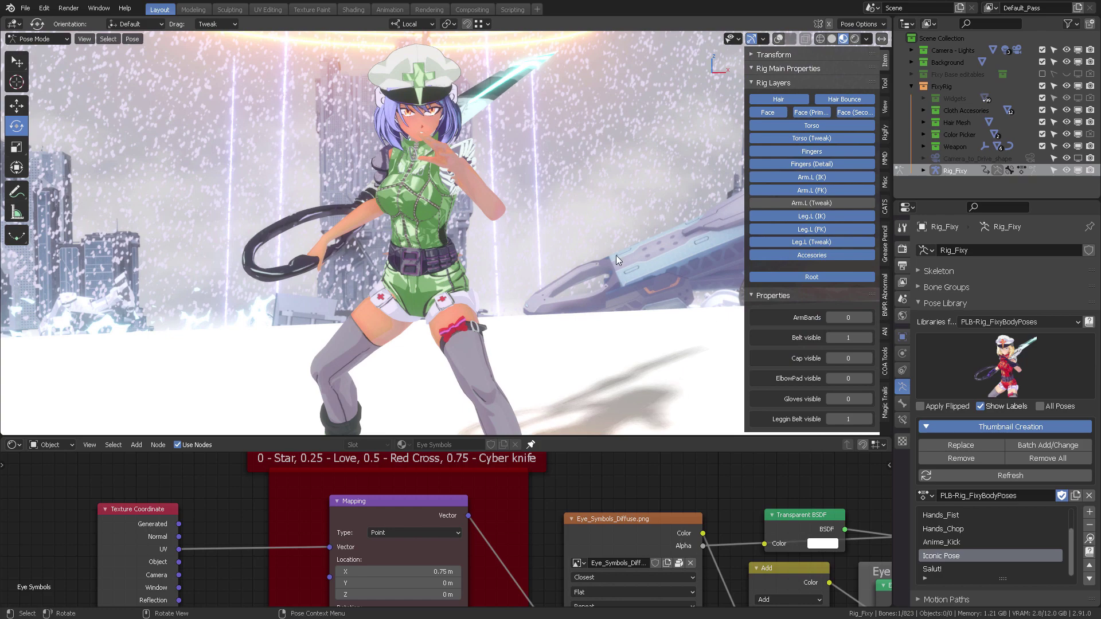
middle_drag(616, 256, 590, 257)
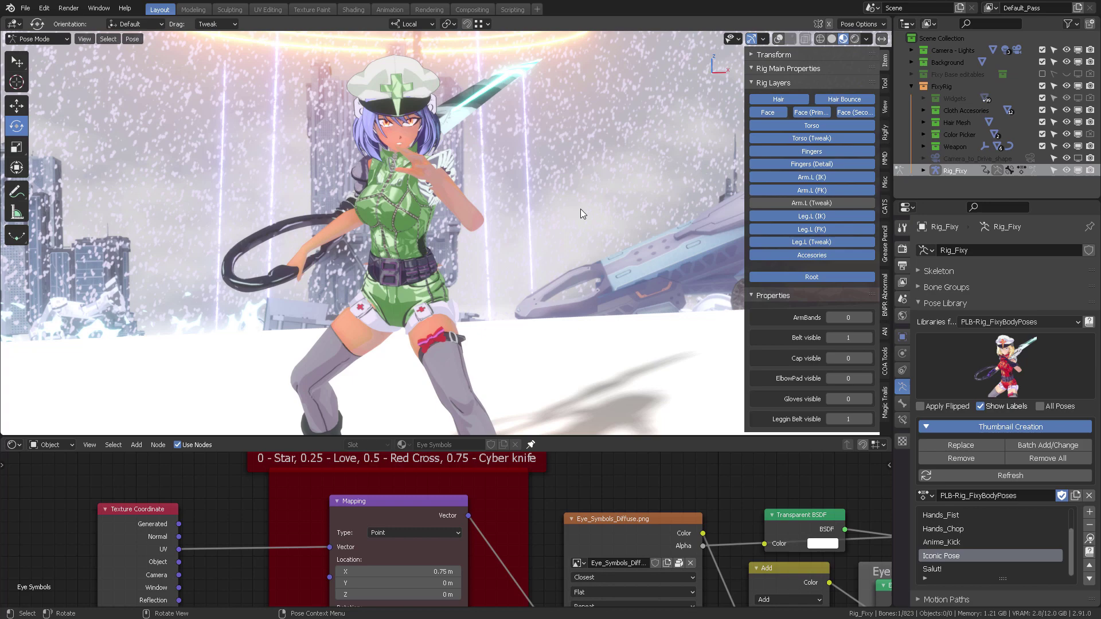
middle_drag(581, 208, 596, 214)
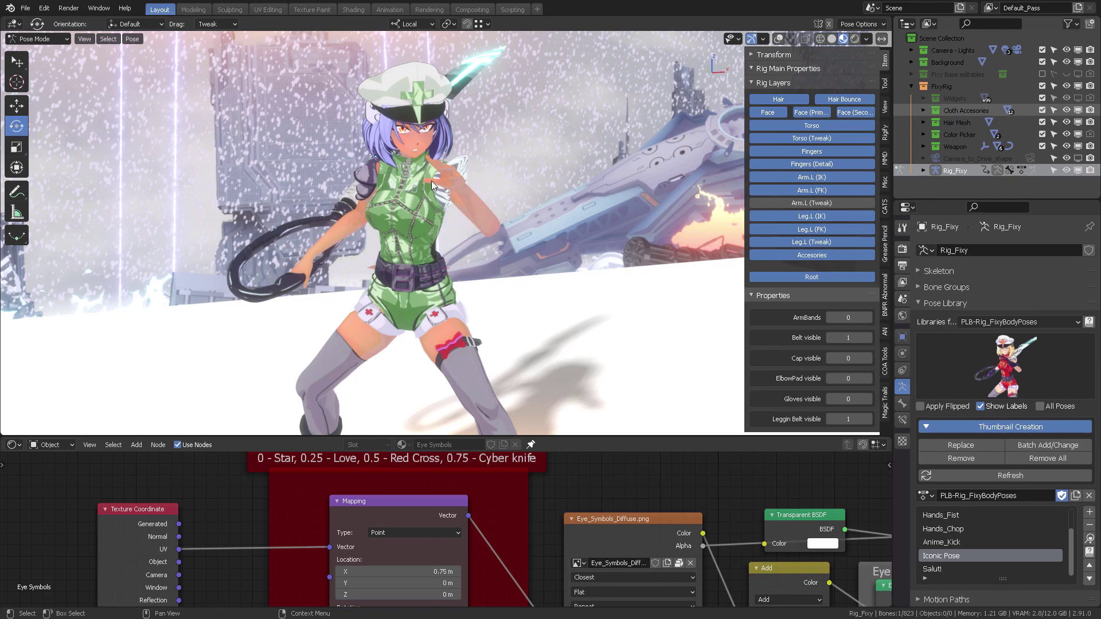
Switch to Object Mode and select the cap, followed by the Color Picker above the character
click(422, 67)
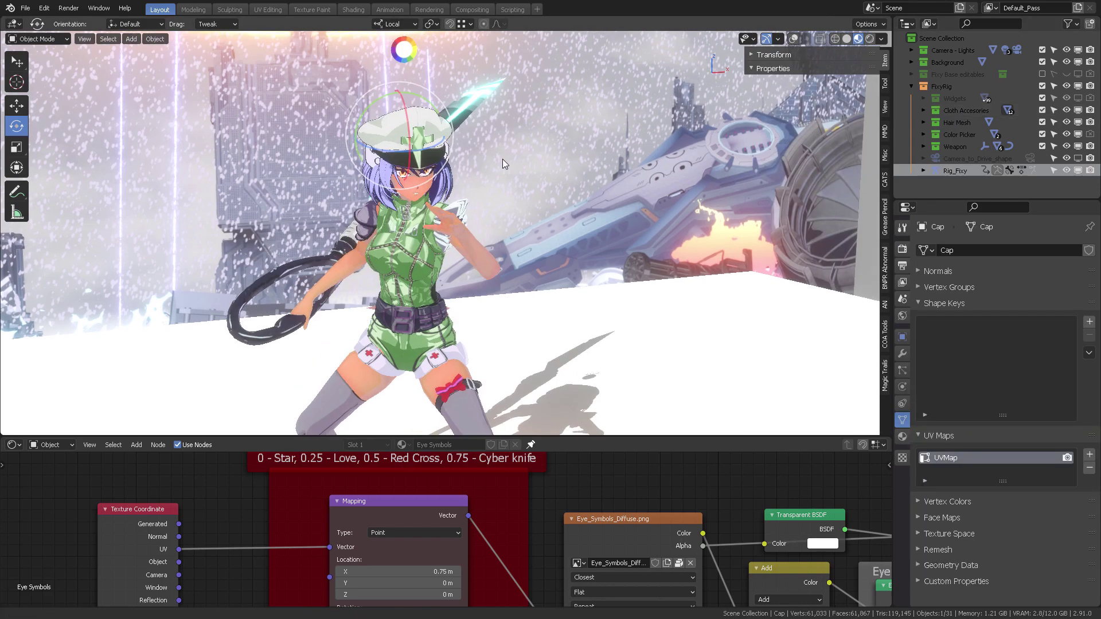
click(411, 57)
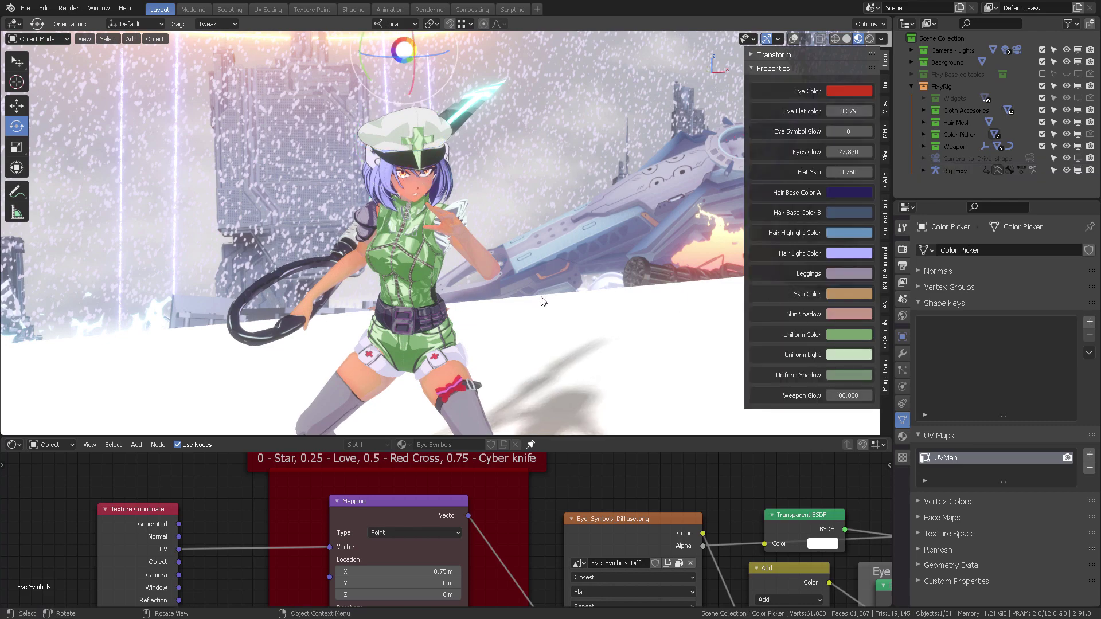
Show the viewport overlays and reselect the Rig_Fixy armature in Pose Mode to view its bone controls around the character
scroll(552, 247, down, 5)
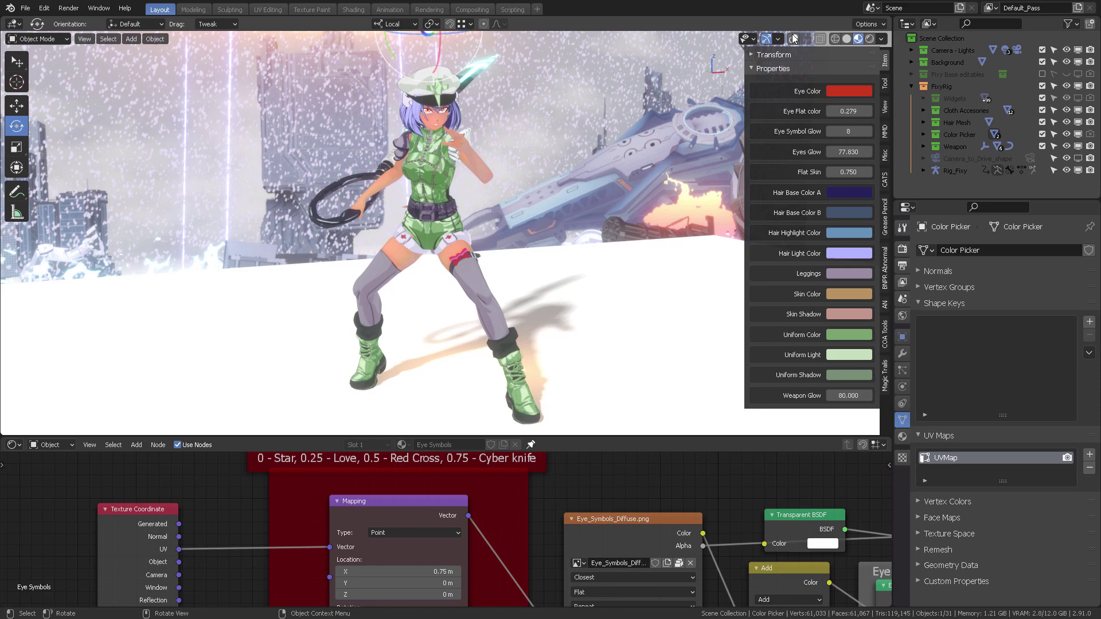
click(795, 38)
click(483, 384)
scroll(553, 294, up, 1)
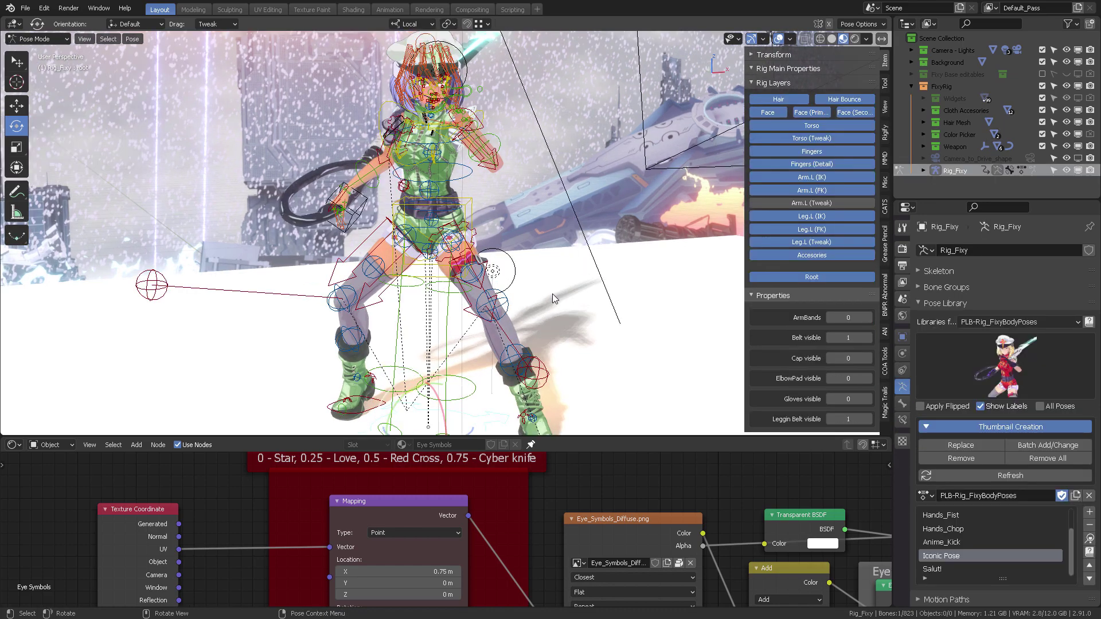
shift+middle_drag(553, 294, 557, 278)
middle_drag(559, 224, 549, 253)
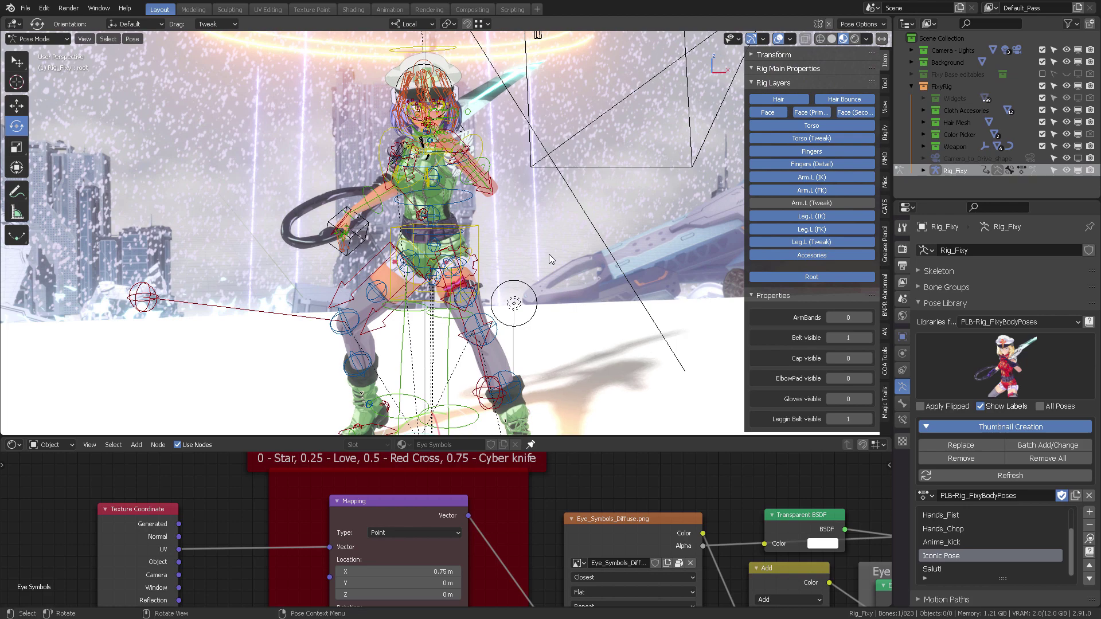
mouse_move(548, 254)
middle_down()
mouse_move(543, 242)
mouse_move(511, 242)
mouse_move(564, 250)
middle_up()
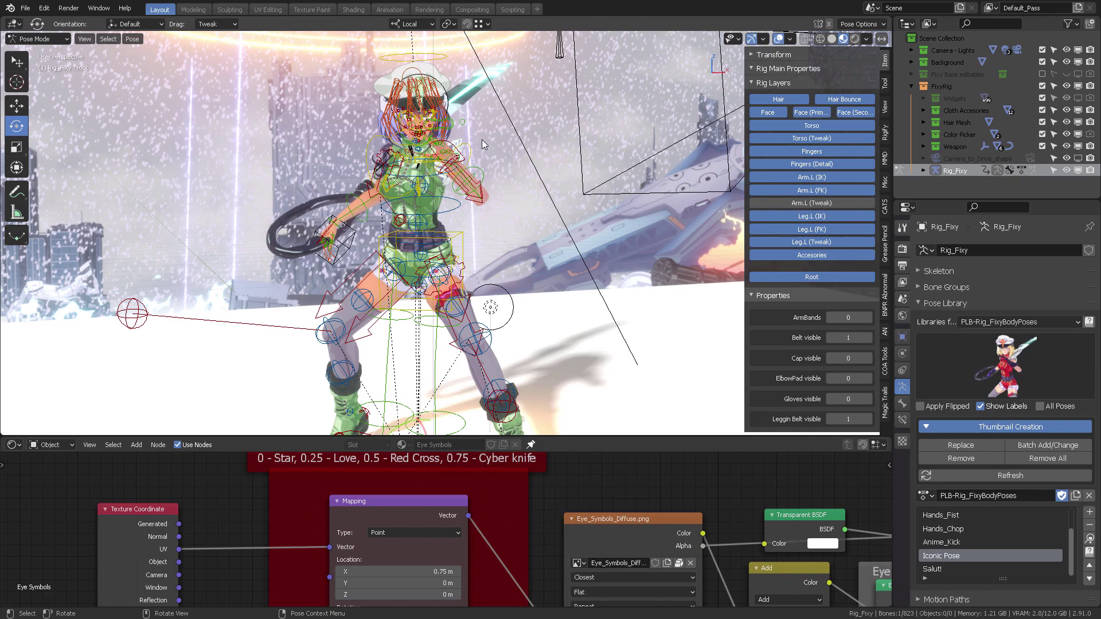
Turn the character's gloves back on by setting the rig property Gloves visible to 1
scroll(500, 156, up, 3)
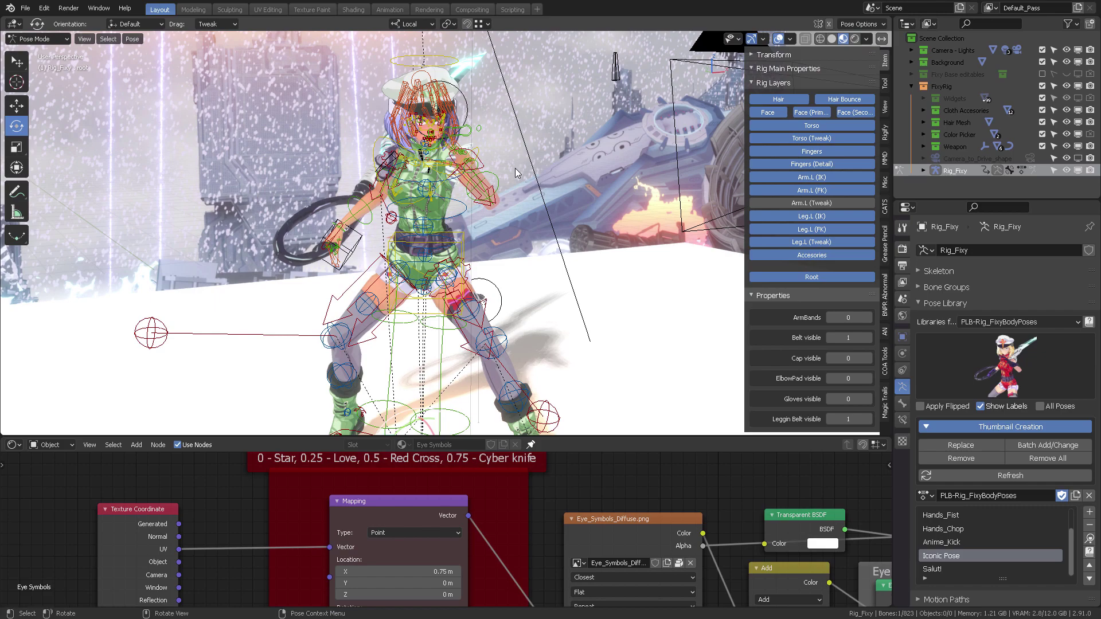
middle_drag(518, 185, 537, 199)
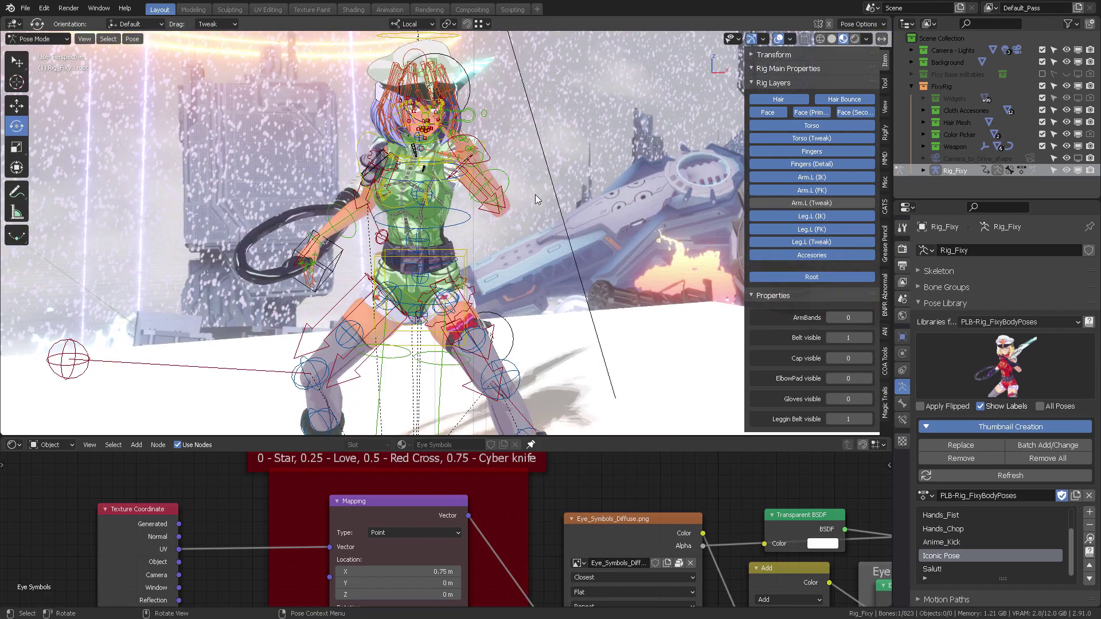
click(829, 379)
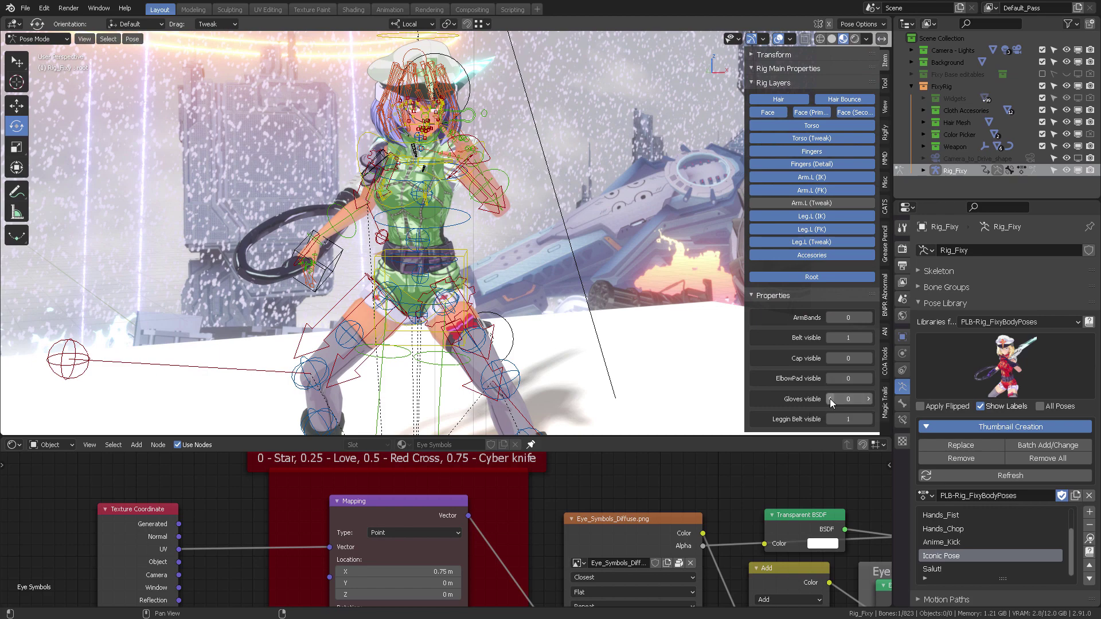
click(867, 399)
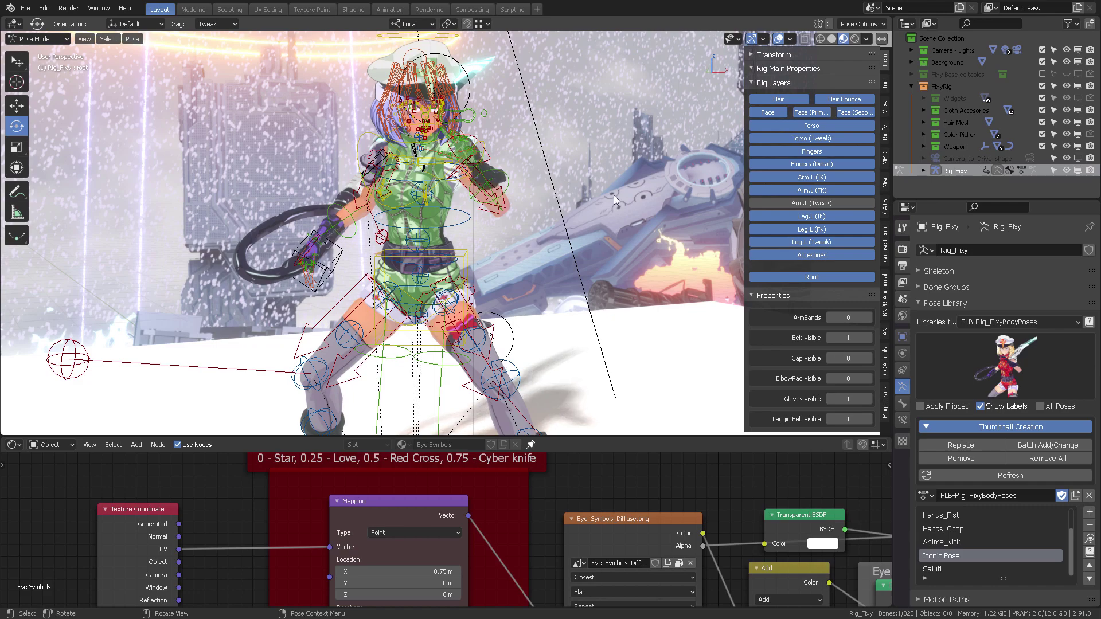
Hide the viewport overlays and inspect the gloved character from several angles without the bone controls
middle_drag(614, 195, 507, 187)
click(779, 39)
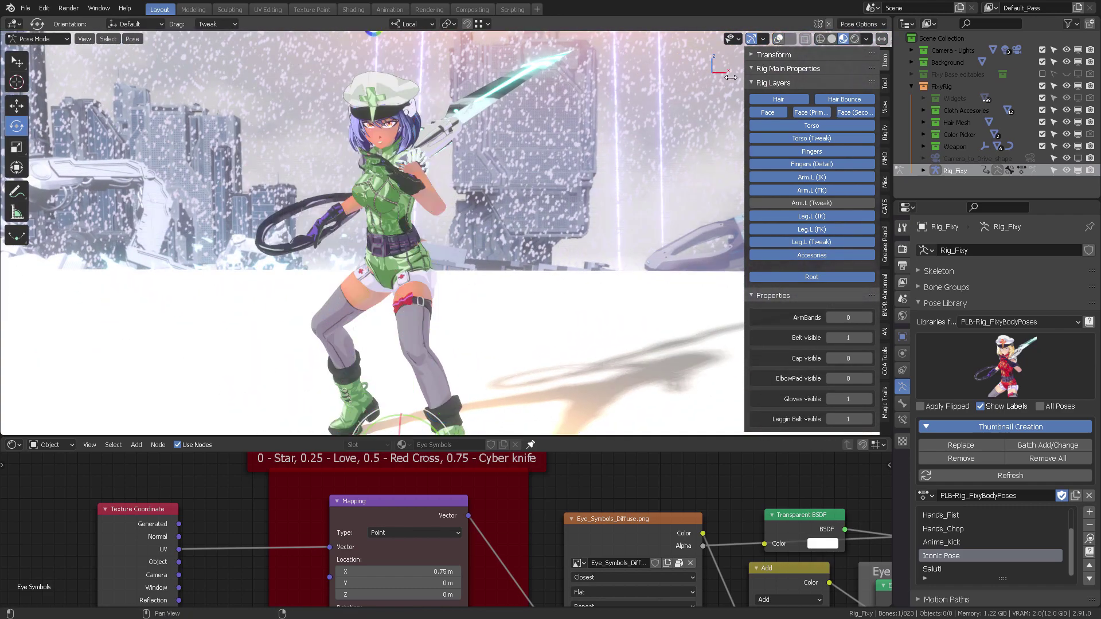
key(KP_0)
middle_drag(587, 211, 567, 174)
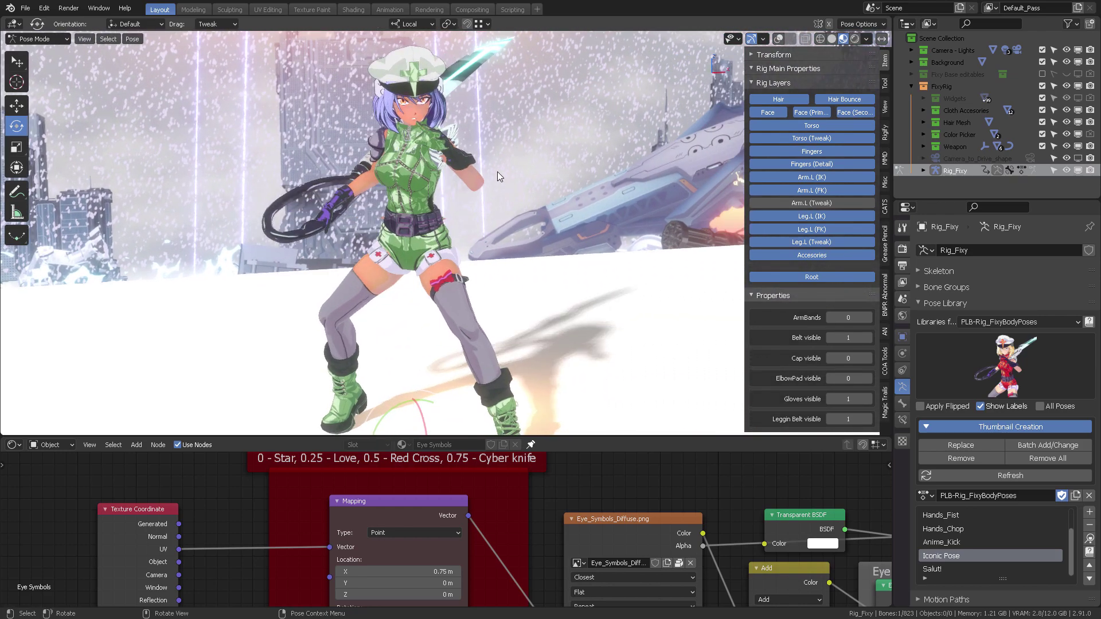